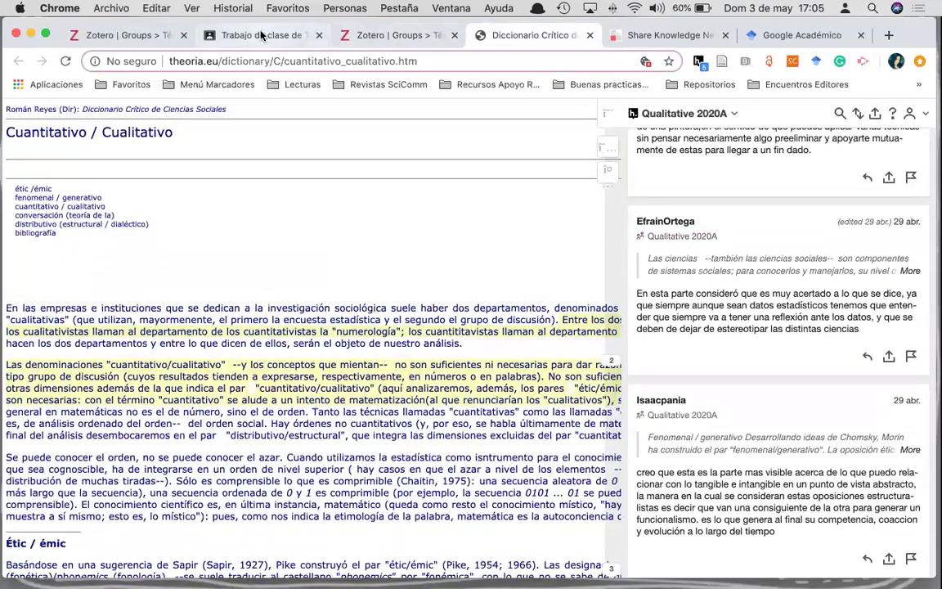
- Switch to the 'Trabajo de clase' tab with the Google Classroom assignment on the Tema 1 readings
{"action": "left_click", "coordinate": [260, 35]}
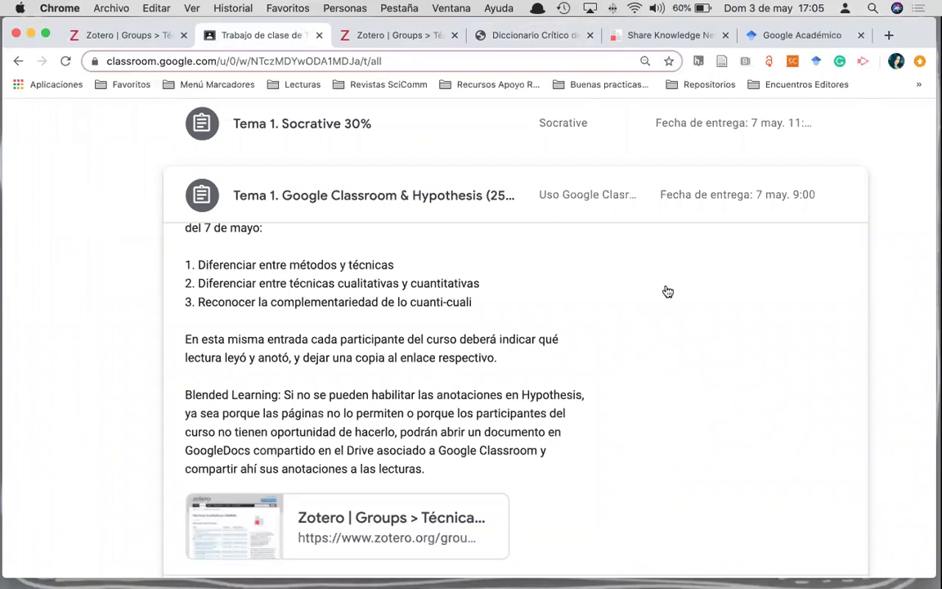
- Browse the 2. Entrevista and 1. Metodología collections, then go to the Zotero Groups page
{"action": "left_click", "coordinate": [125, 36]}
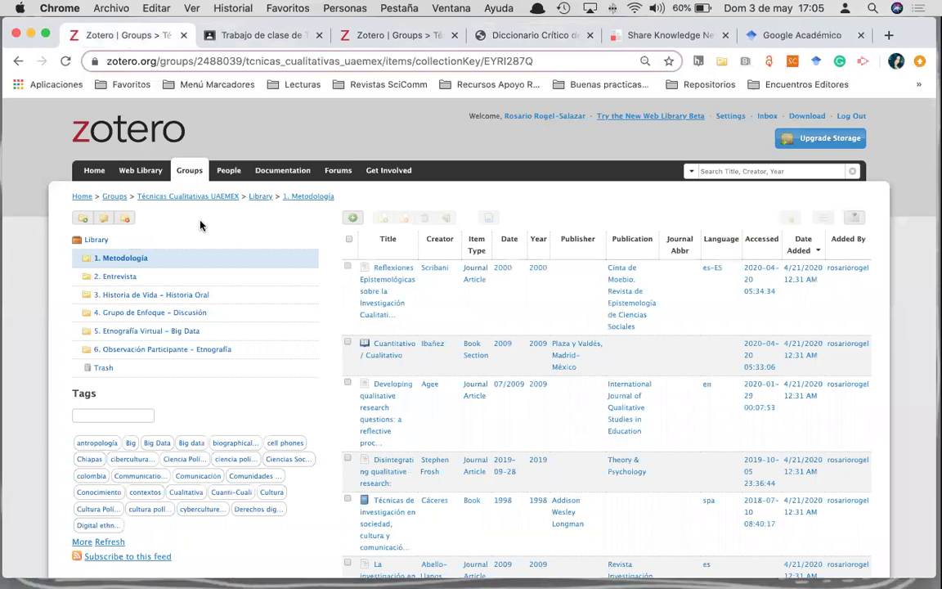
{"action": "left_click", "coordinate": [106, 282]}
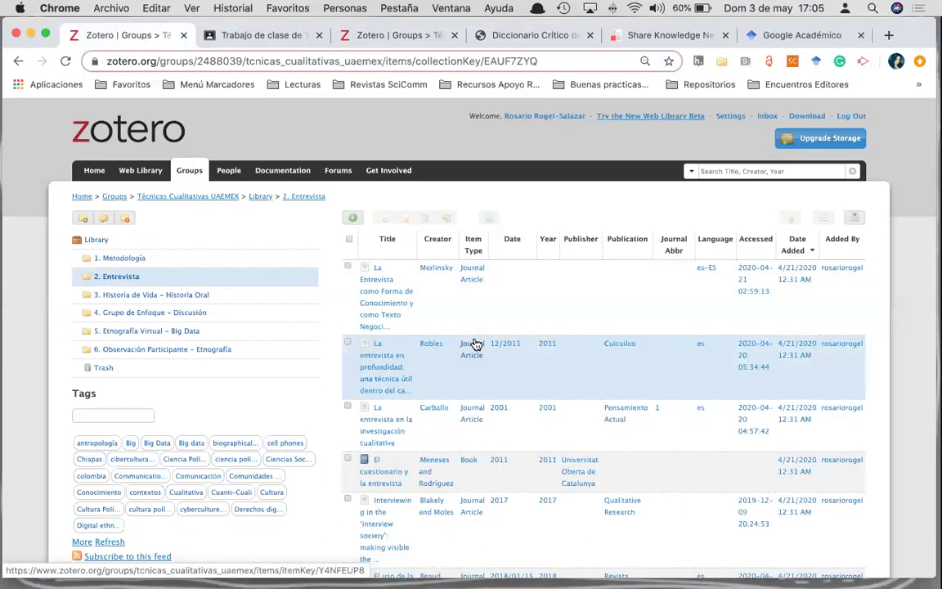
{"action": "scroll", "coordinate": [475, 345], "scroll_direction": "down", "scroll_amount": 10}
{"action": "scroll", "coordinate": [476, 345], "scroll_direction": "up", "scroll_amount": 10}
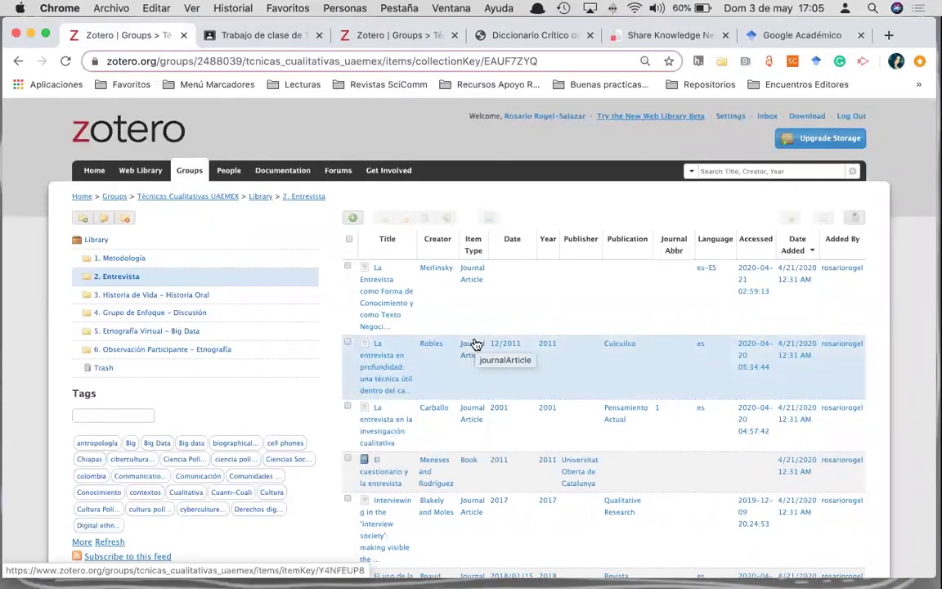
{"action": "left_click", "coordinate": [127, 260]}
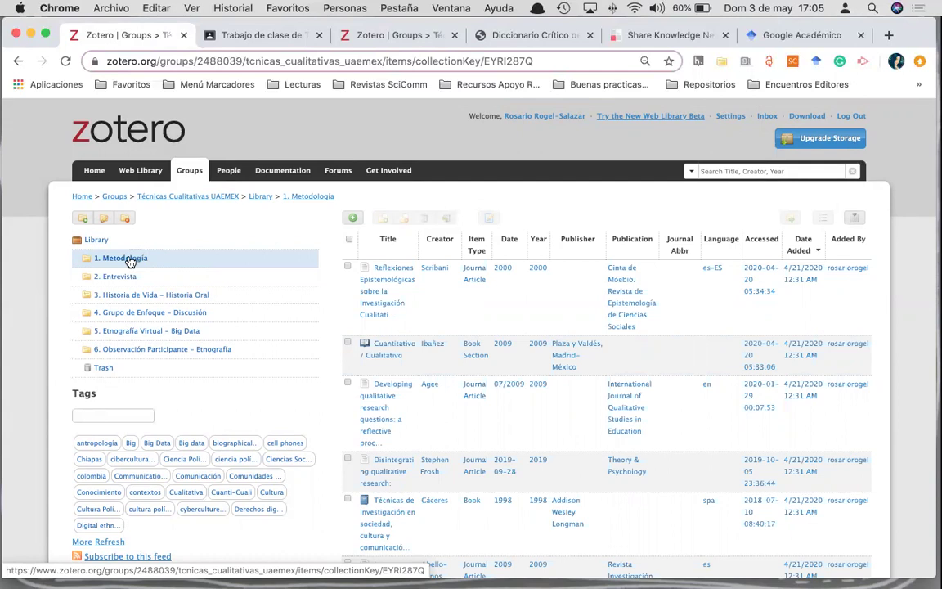
{"action": "left_click", "coordinate": [188, 171]}
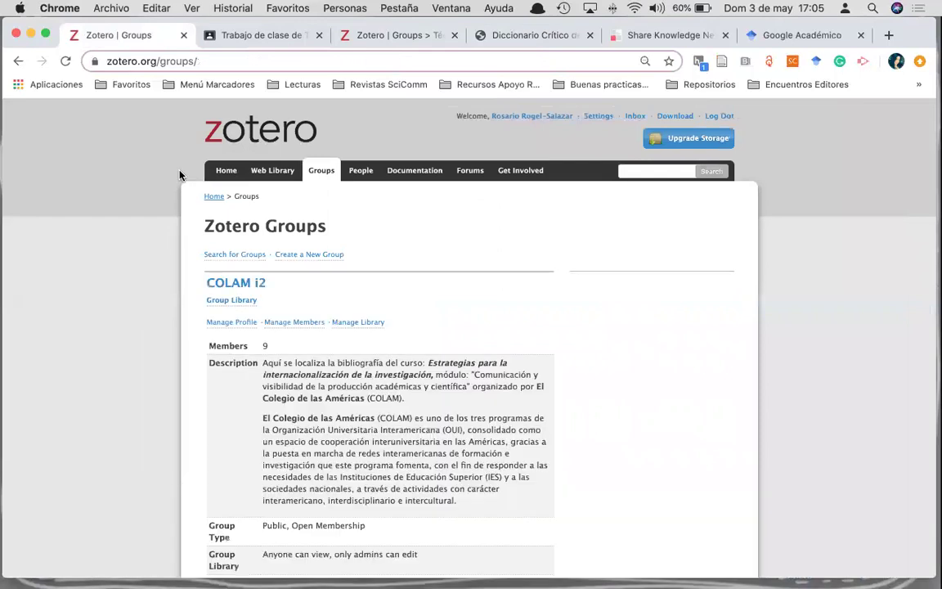
- Create a new group named 'Filosofia EJEMPLO', keeping Public and Open Membership
{"action": "left_click", "coordinate": [315, 256]}
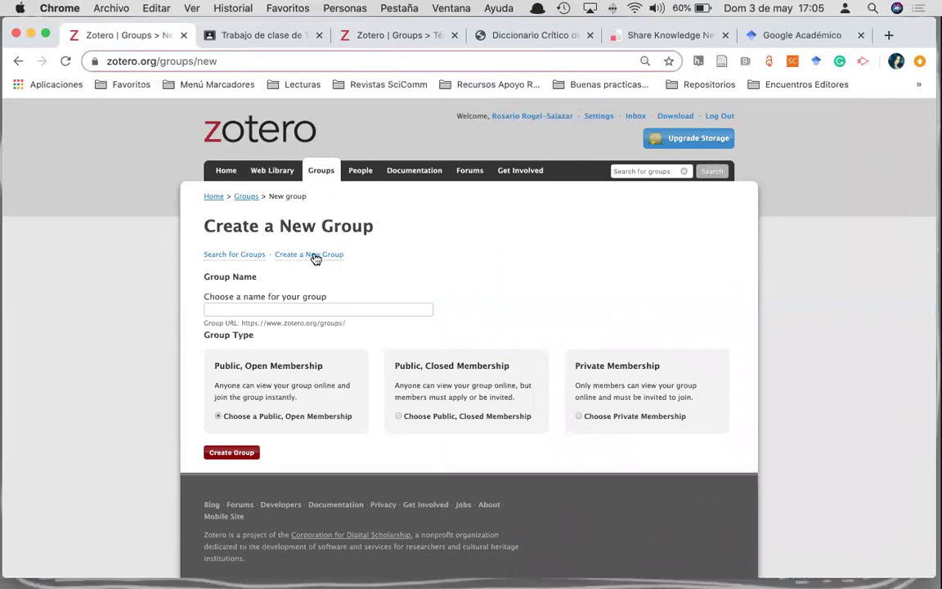
{"action": "left_click", "coordinate": [297, 311]}
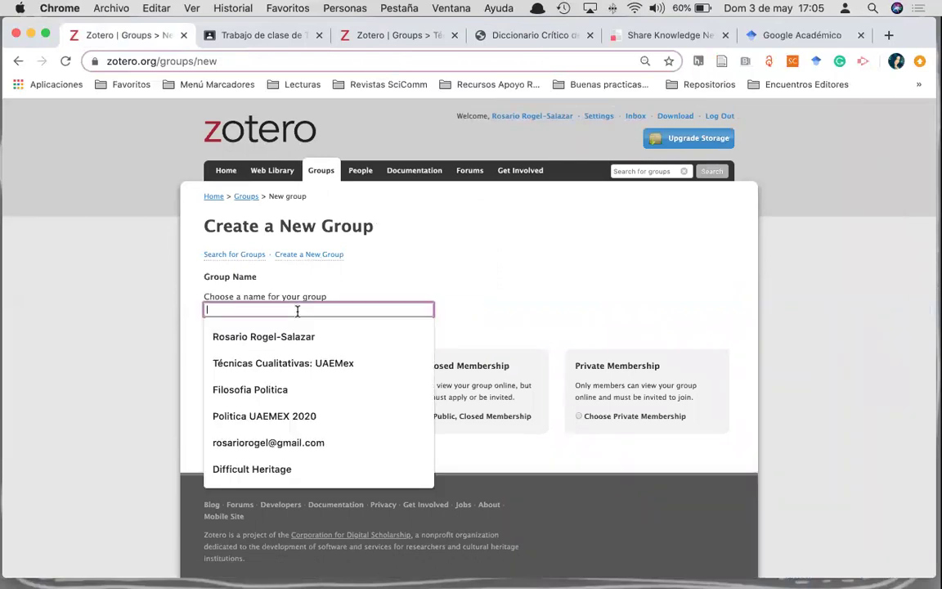
{"action": "type", "text": "Filo"}
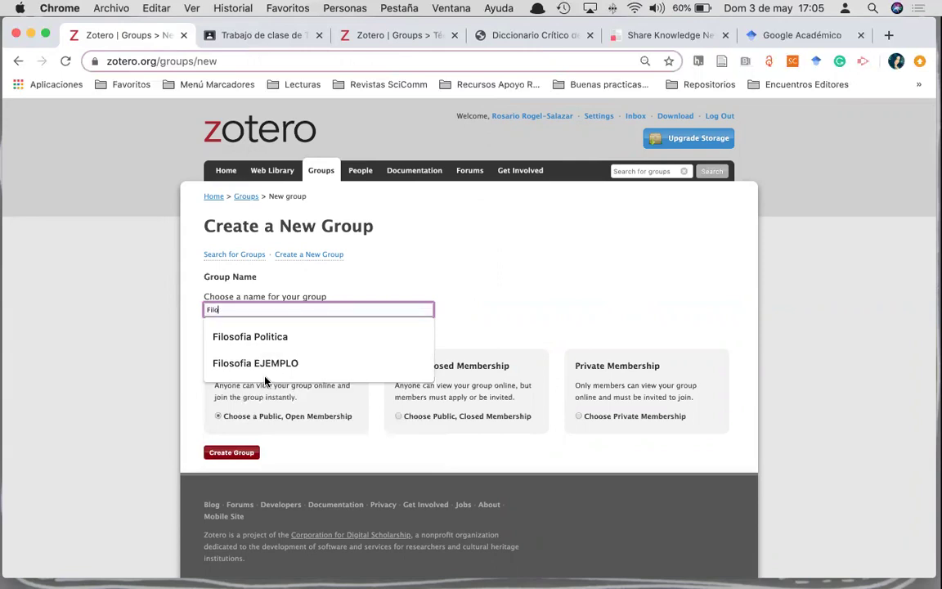
{"action": "left_click", "coordinate": [265, 365]}
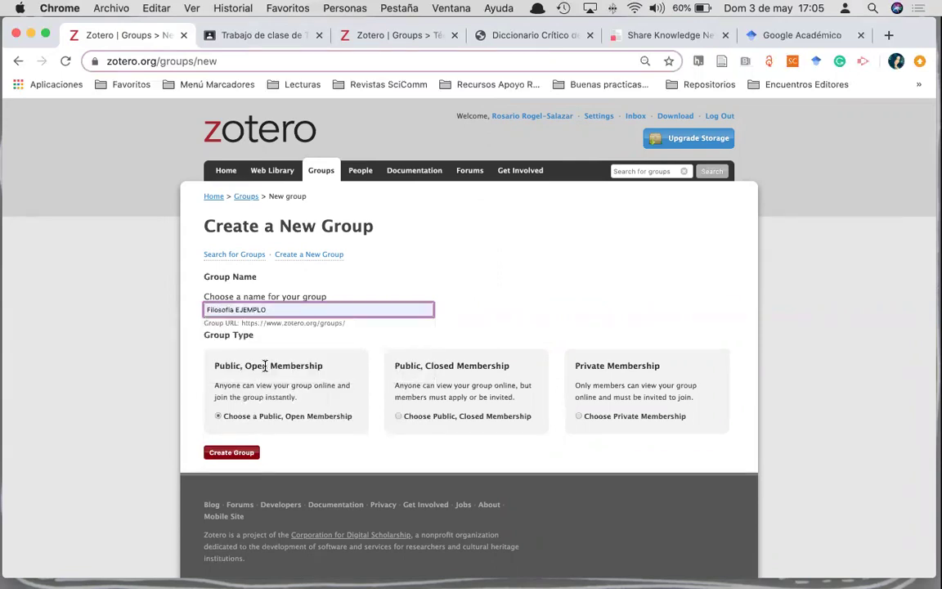
{"action": "left_click", "coordinate": [229, 454]}
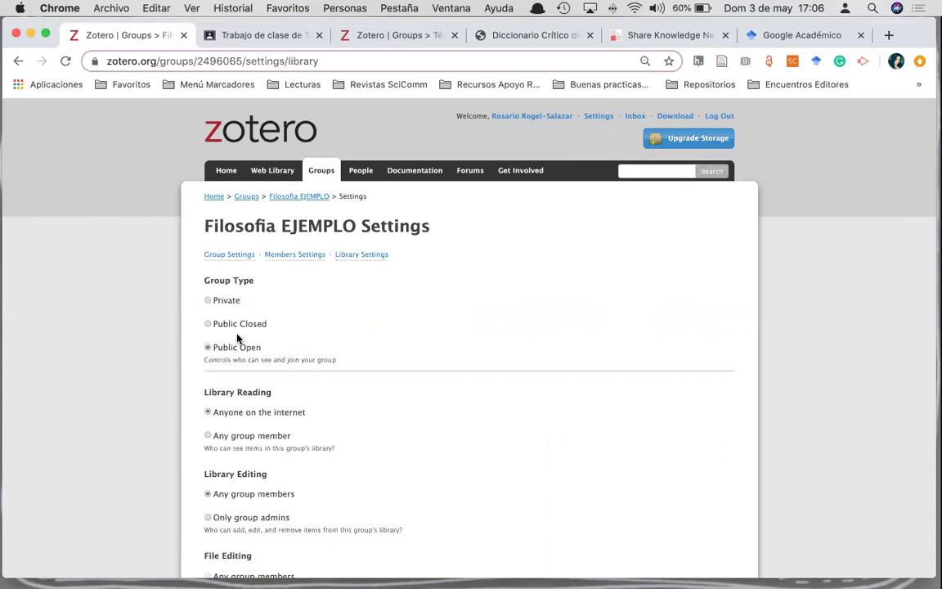
- Save library settings with anyone-can-read, any-member editing and no group file storage
{"action": "scroll", "coordinate": [237, 338], "scroll_direction": "up", "scroll_amount": 5}
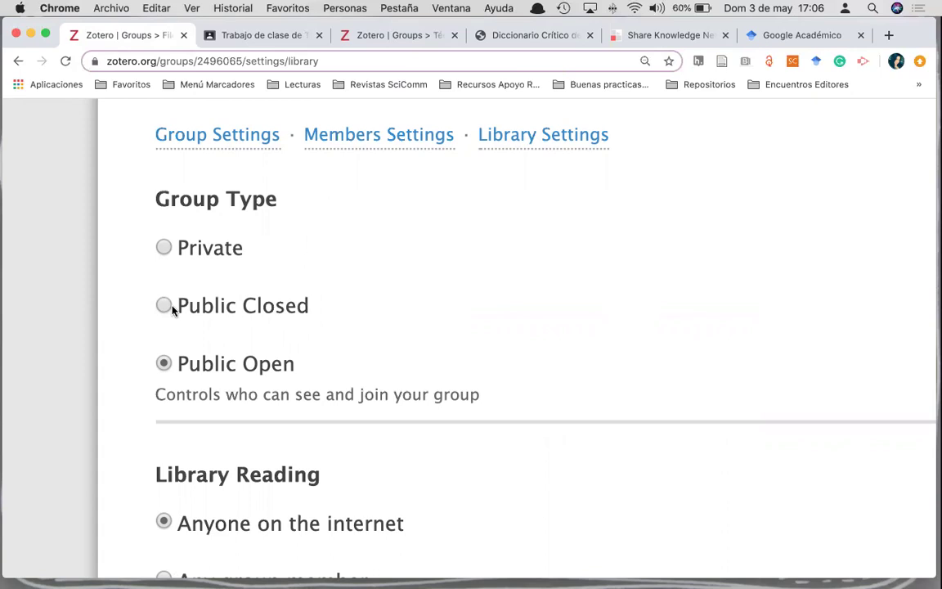
{"action": "scroll", "coordinate": [172, 310], "scroll_direction": "down", "scroll_amount": 3}
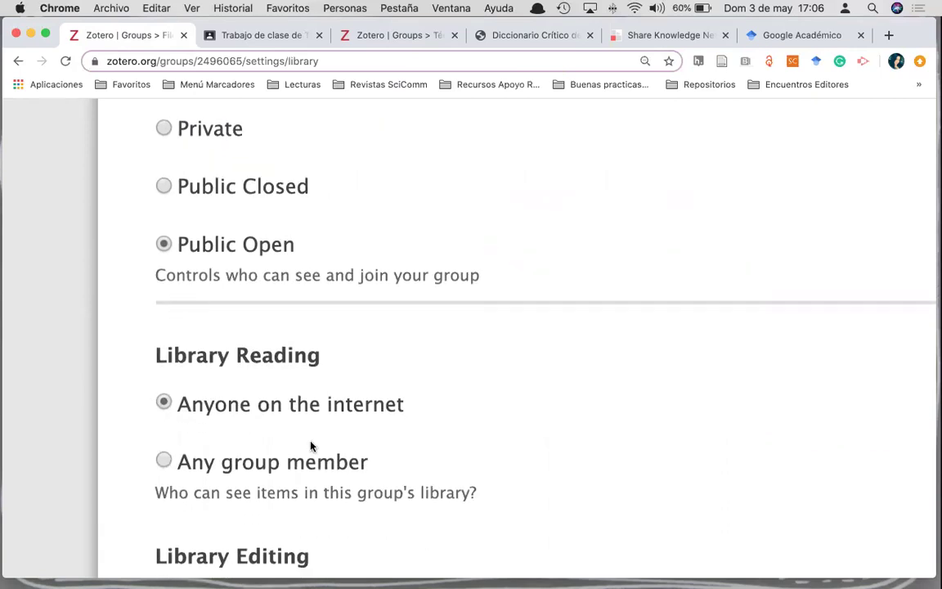
{"action": "scroll", "coordinate": [311, 446], "scroll_direction": "down", "scroll_amount": 5}
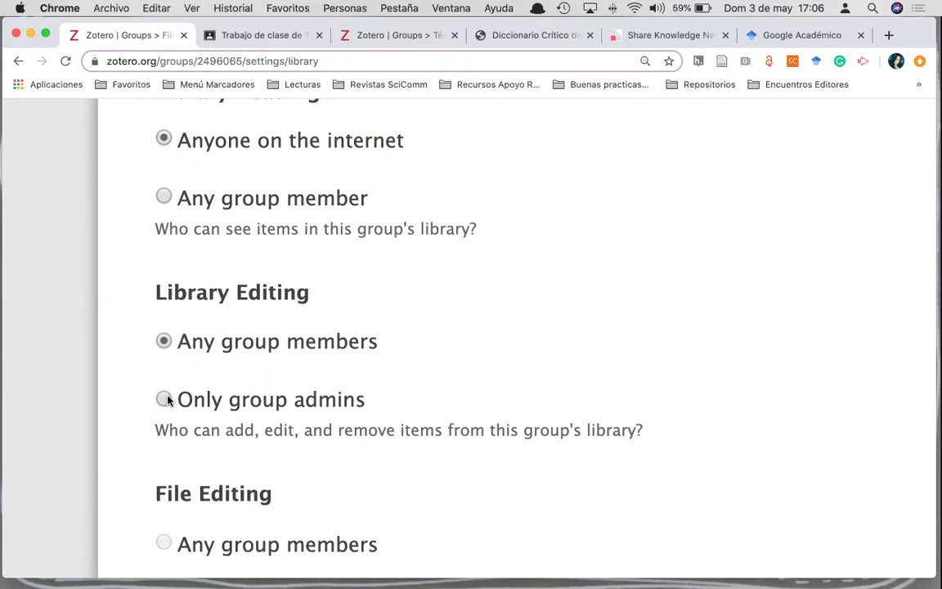
{"action": "scroll", "coordinate": [168, 399], "scroll_direction": "down", "scroll_amount": 10}
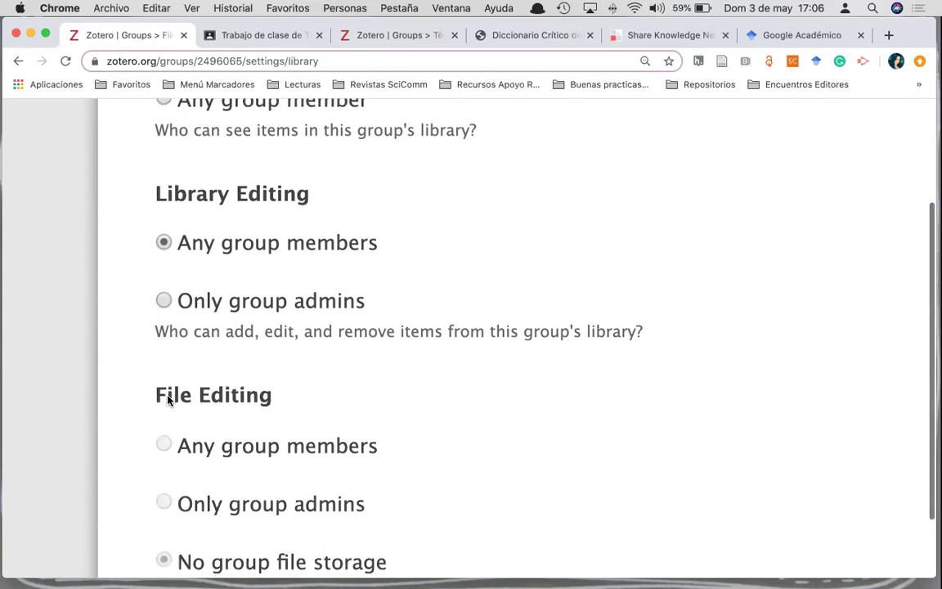
{"action": "scroll", "coordinate": [168, 399], "scroll_direction": "down", "scroll_amount": 5}
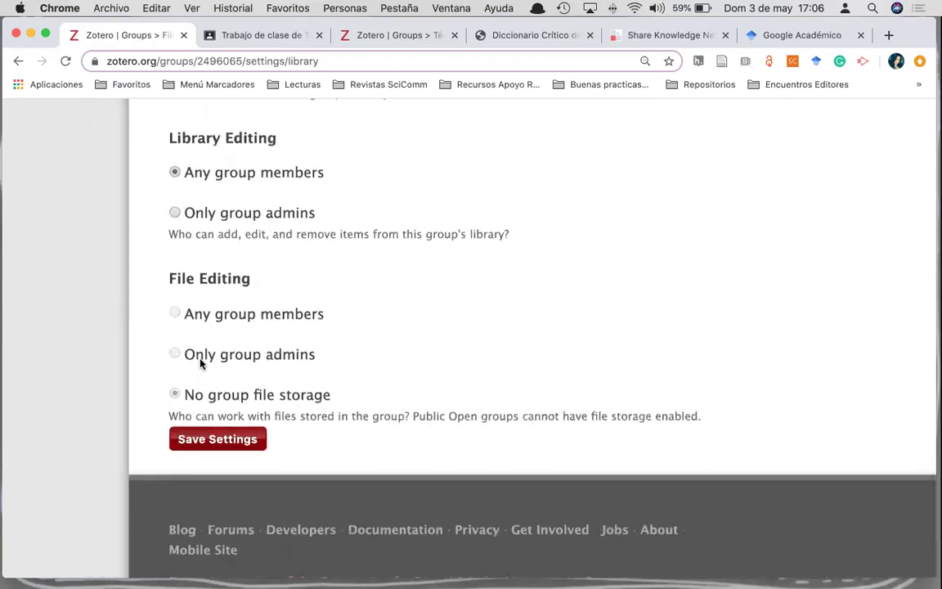
{"action": "scroll", "coordinate": [219, 335], "scroll_direction": "up", "scroll_amount": 3}
{"action": "scroll", "coordinate": [219, 335], "scroll_direction": "down", "scroll_amount": 4}
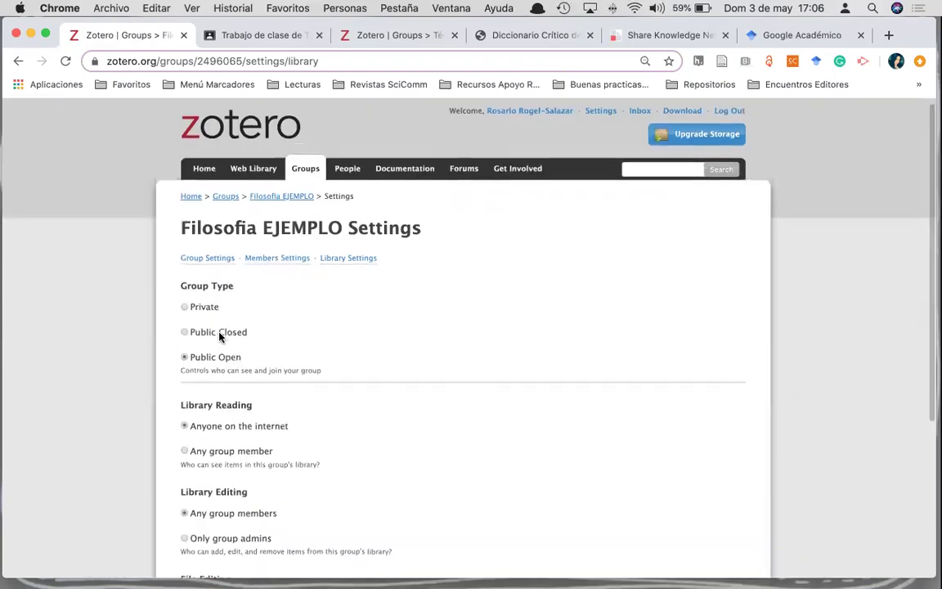
{"action": "left_click", "coordinate": [196, 452]}
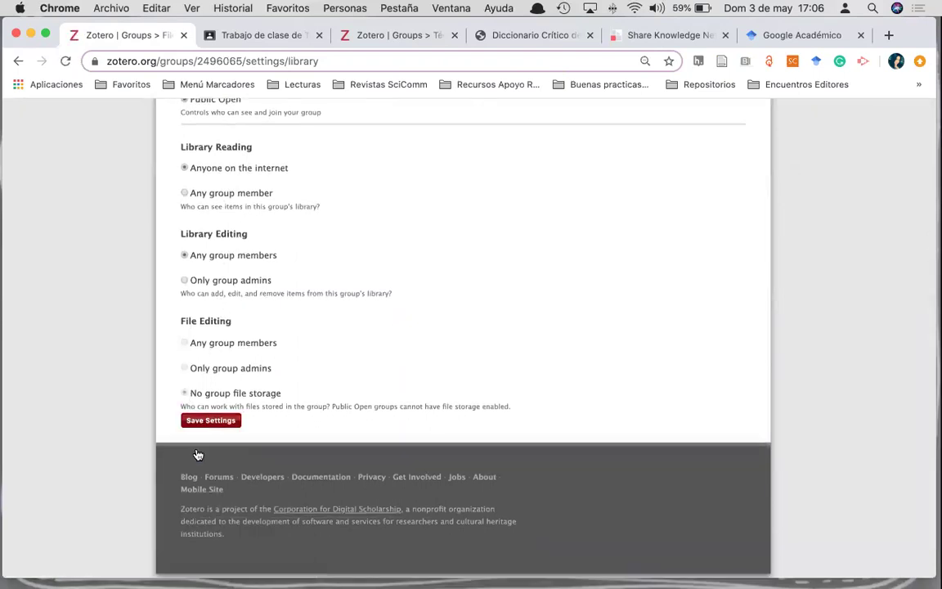
{"action": "scroll", "coordinate": [197, 454], "scroll_direction": "up", "scroll_amount": 3}
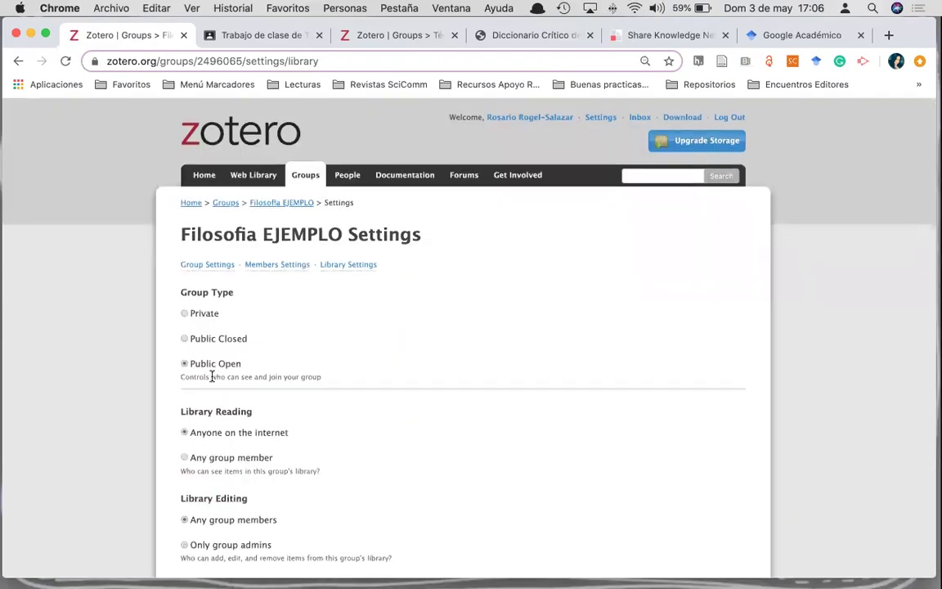
- Open the group's general settings and preview the Met.jpeg picture from the Desktop in the browser
{"action": "left_click", "coordinate": [358, 270]}
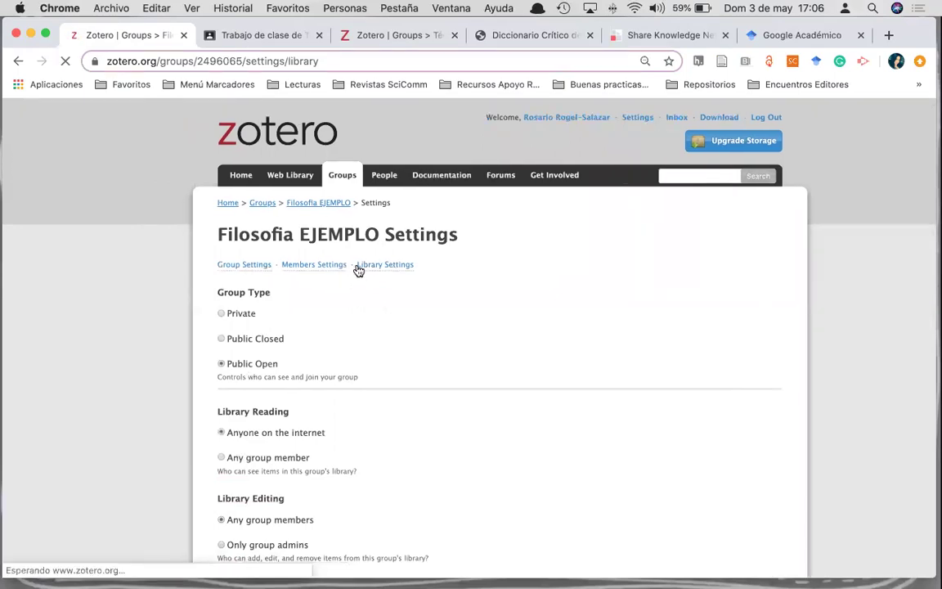
{"action": "left_click", "coordinate": [254, 265]}
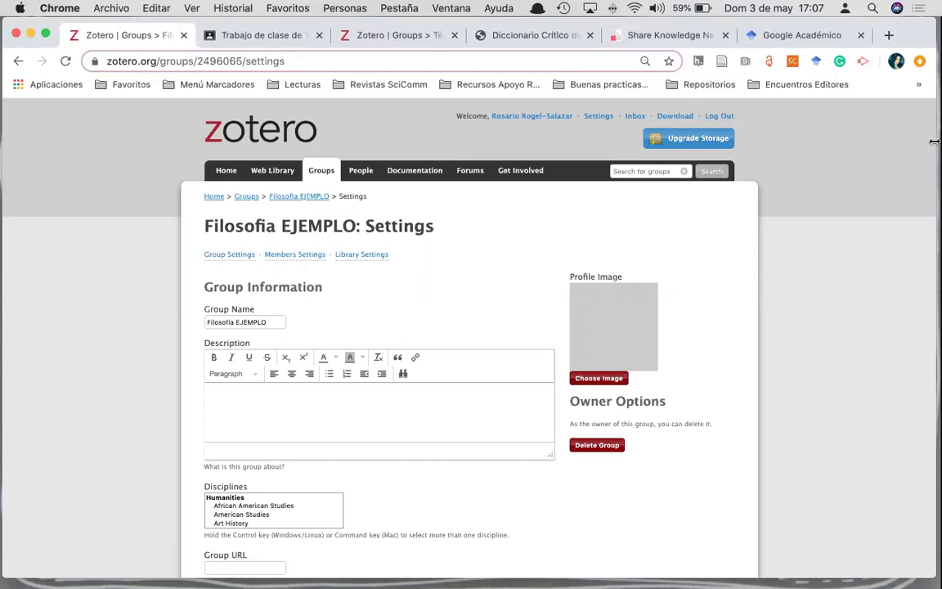
{"action": "left_click_drag", "start_coordinate": [934, 141], "coordinate": [888, 144]}
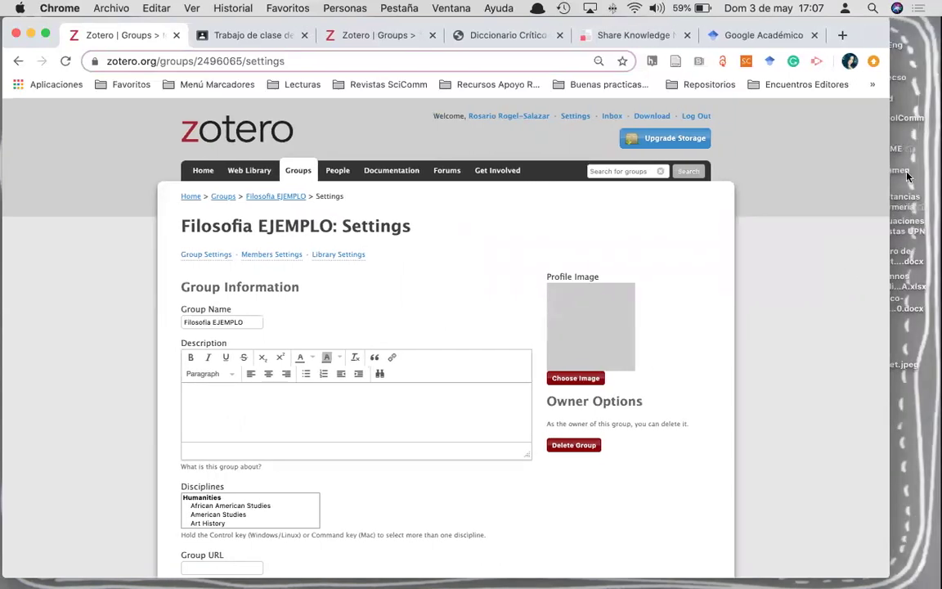
{"action": "left_click_drag", "start_coordinate": [927, 366], "coordinate": [577, 280]}
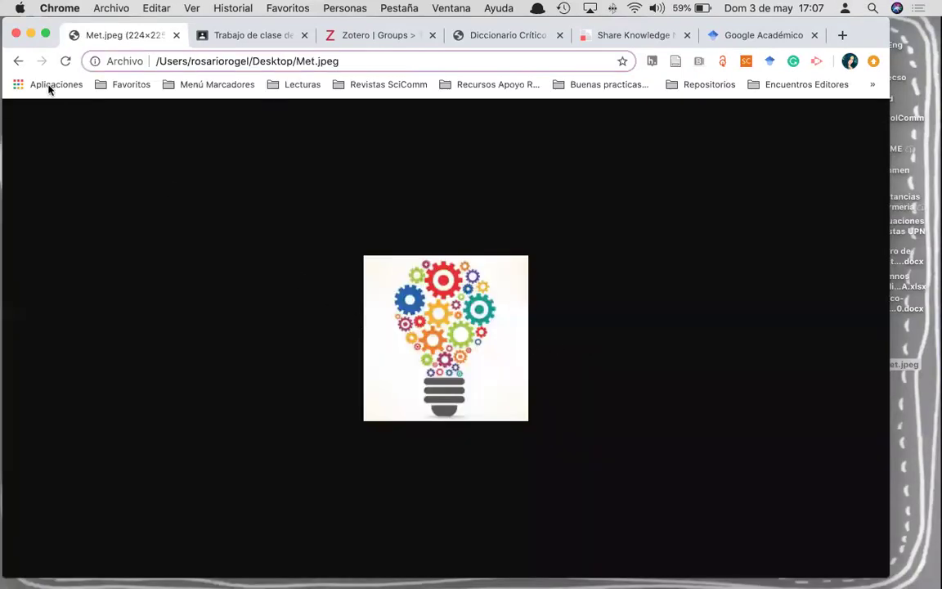
{"action": "left_click", "coordinate": [16, 62]}
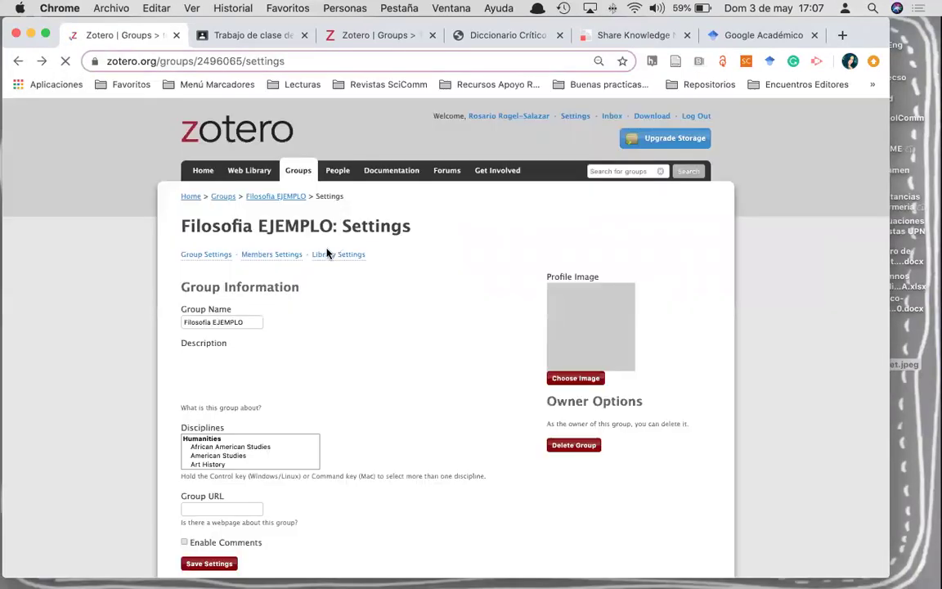
- Set Met.jpeg from the Desktop as the group's profile image
{"action": "left_click", "coordinate": [597, 381]}
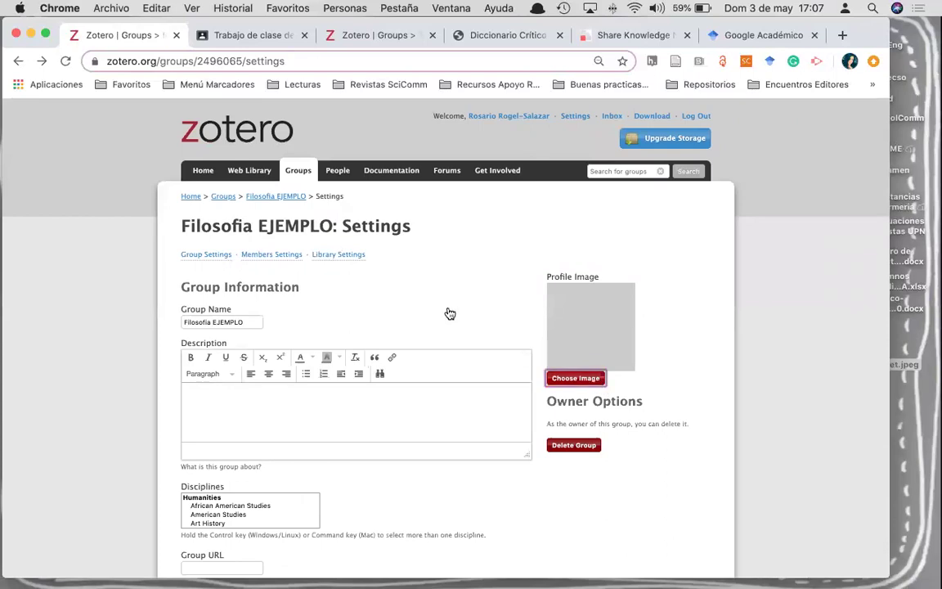
{"action": "scroll", "coordinate": [354, 296], "scroll_direction": "down", "scroll_amount": 15}
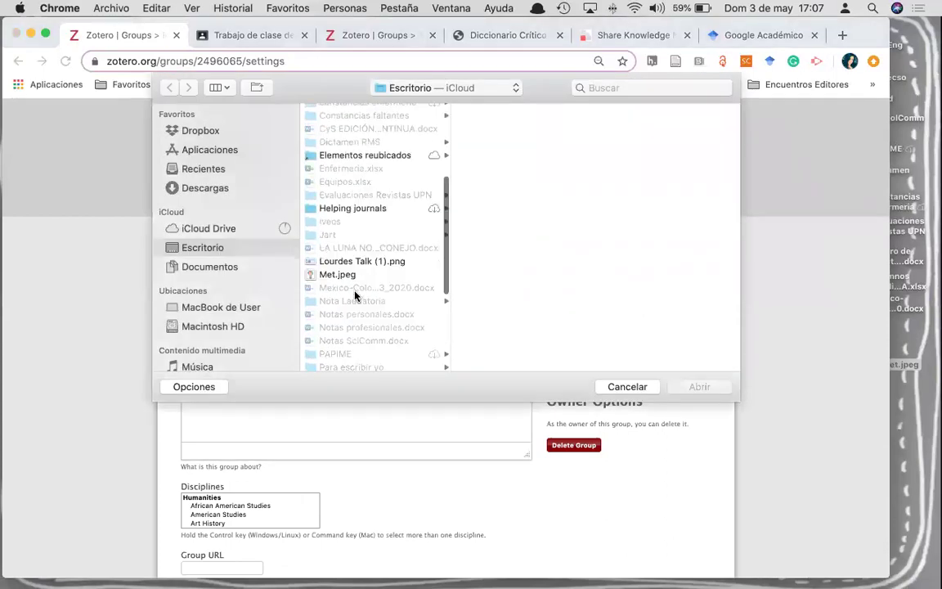
{"action": "scroll", "coordinate": [336, 204], "scroll_direction": "up", "scroll_amount": 5}
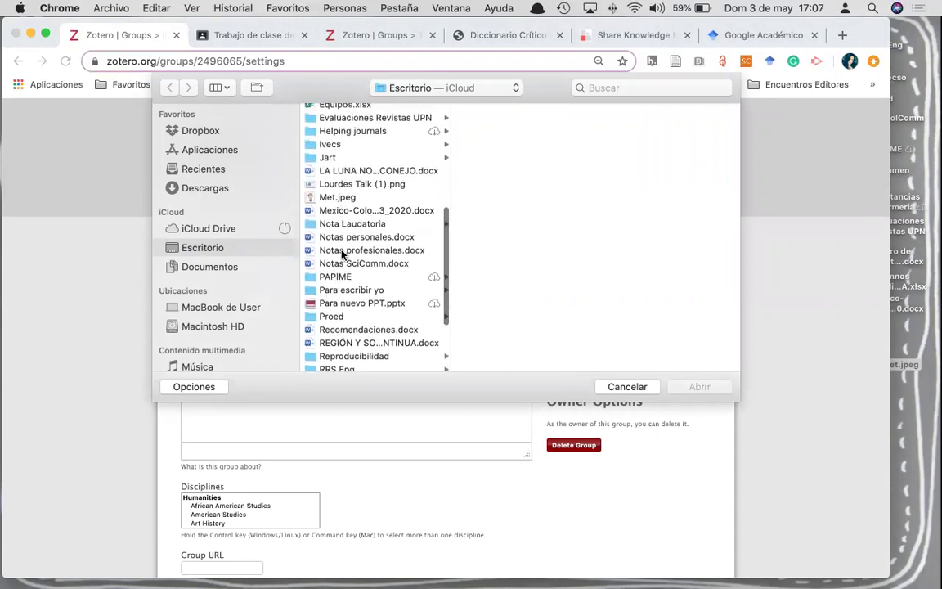
{"action": "scroll", "coordinate": [335, 274], "scroll_direction": "up", "scroll_amount": 10}
{"action": "scroll", "coordinate": [344, 262], "scroll_direction": "down", "scroll_amount": 3}
{"action": "scroll", "coordinate": [347, 290], "scroll_direction": "down", "scroll_amount": 5}
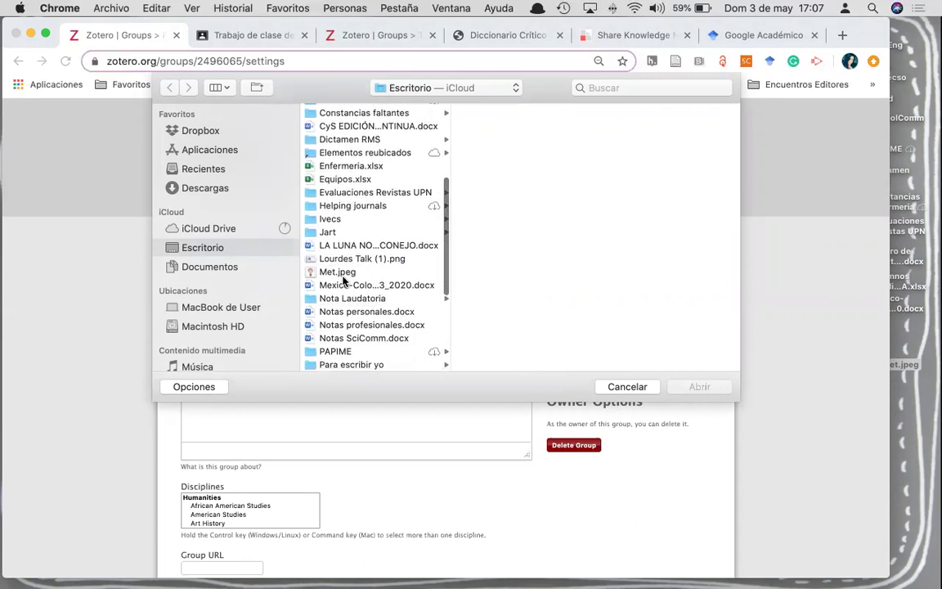
{"action": "left_click", "coordinate": [335, 273]}
{"action": "left_click", "coordinate": [699, 387]}
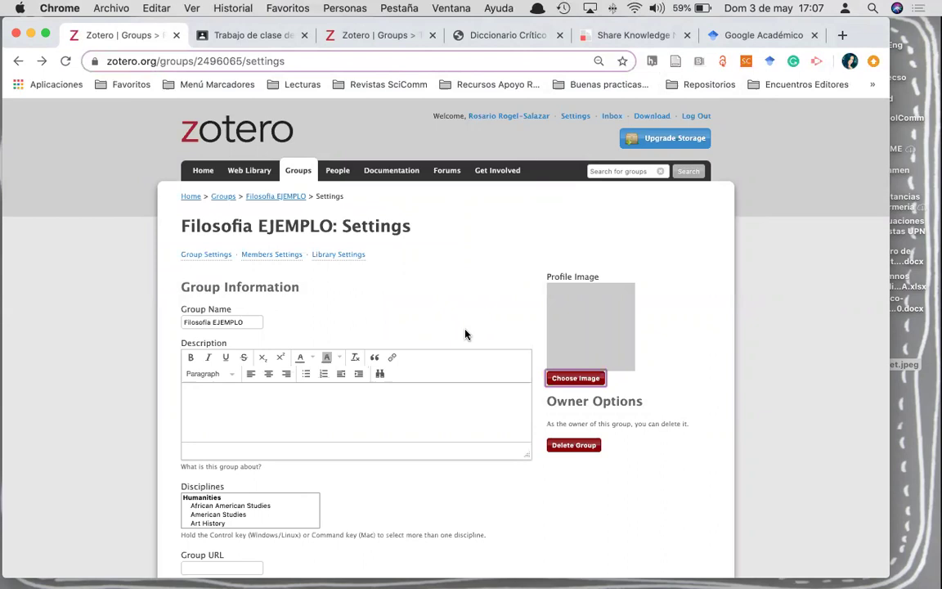
- Enter the group description 'Se incluye la bibliografía del curso EJEMPLO'
{"action": "left_click", "coordinate": [292, 410]}
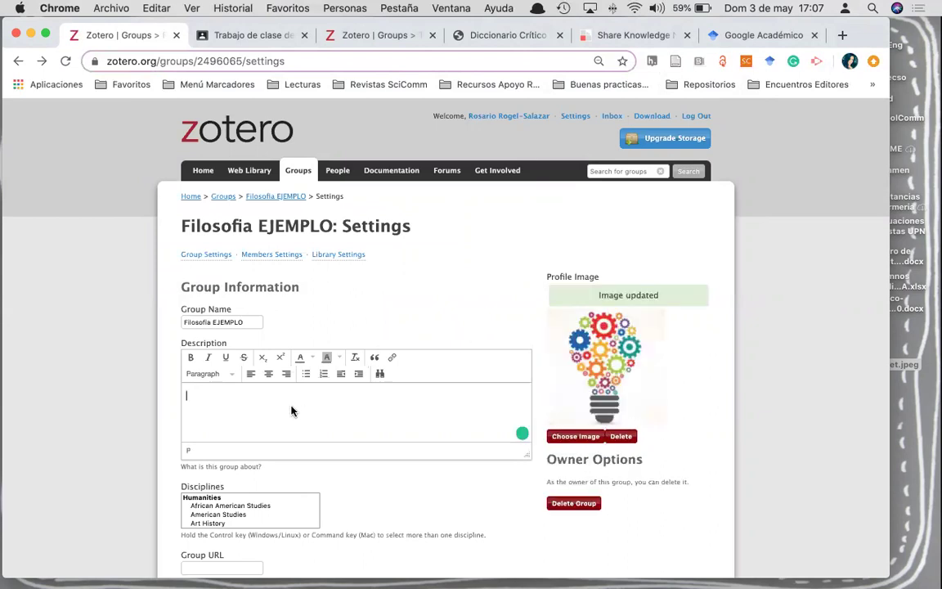
{"action": "type", "text": "Est"}
{"action": "key", "text": "BackSpace"}
{"action": "key", "text": "BackSpace"}
{"action": "key", "text": "BackSpace"}
{"action": "type", "text": "Se incluye la bibliografía del "}
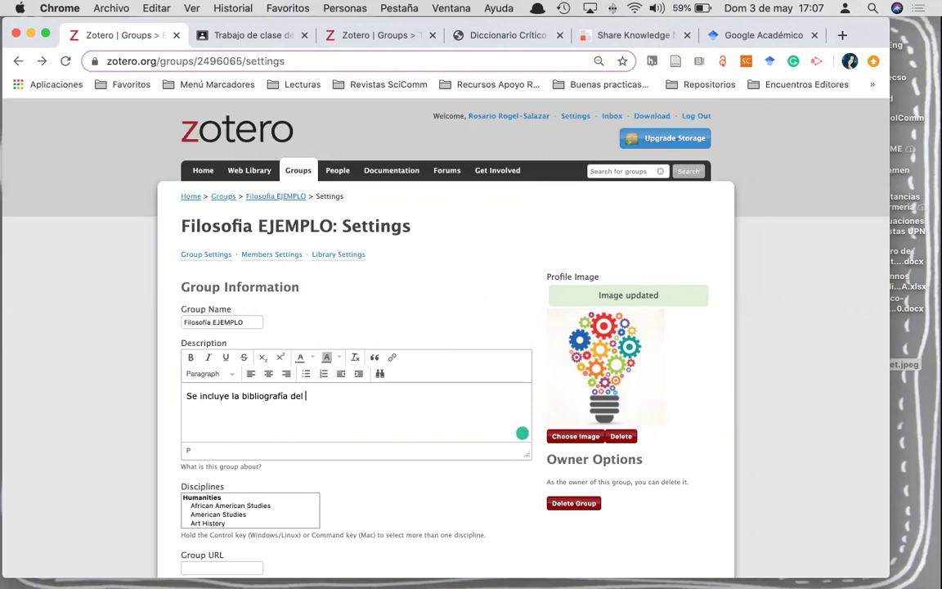
{"action": "type", "text": "curso EJEMPLO"}
- Select Philosophy as the group's discipline
{"action": "scroll", "coordinate": [184, 498], "scroll_direction": "down", "scroll_amount": 5}
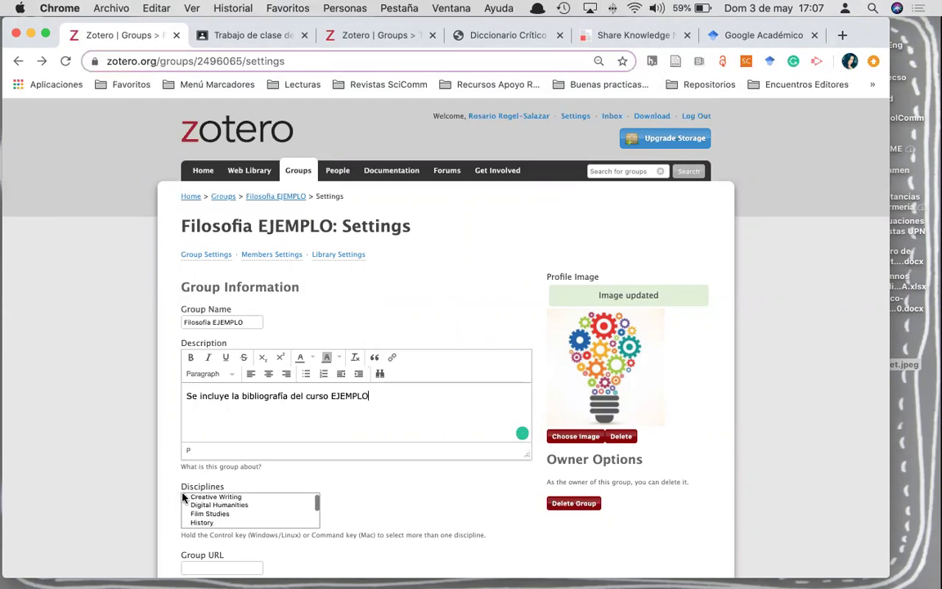
{"action": "scroll", "coordinate": [135, 484], "scroll_direction": "down", "scroll_amount": 5}
{"action": "scroll", "coordinate": [236, 347], "scroll_direction": "down", "scroll_amount": 5}
{"action": "scroll", "coordinate": [236, 348], "scroll_direction": "up", "scroll_amount": 3}
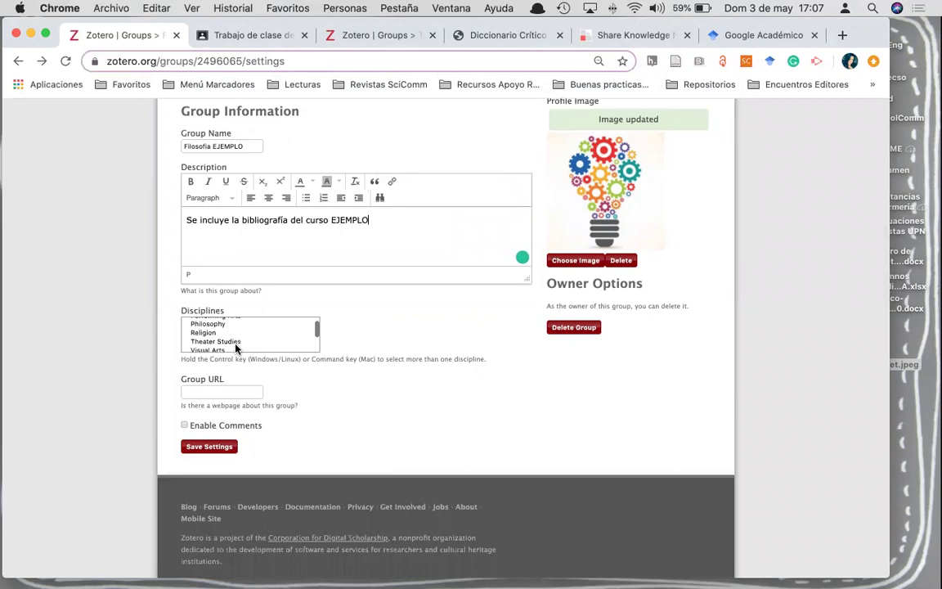
{"action": "left_click", "coordinate": [226, 326]}
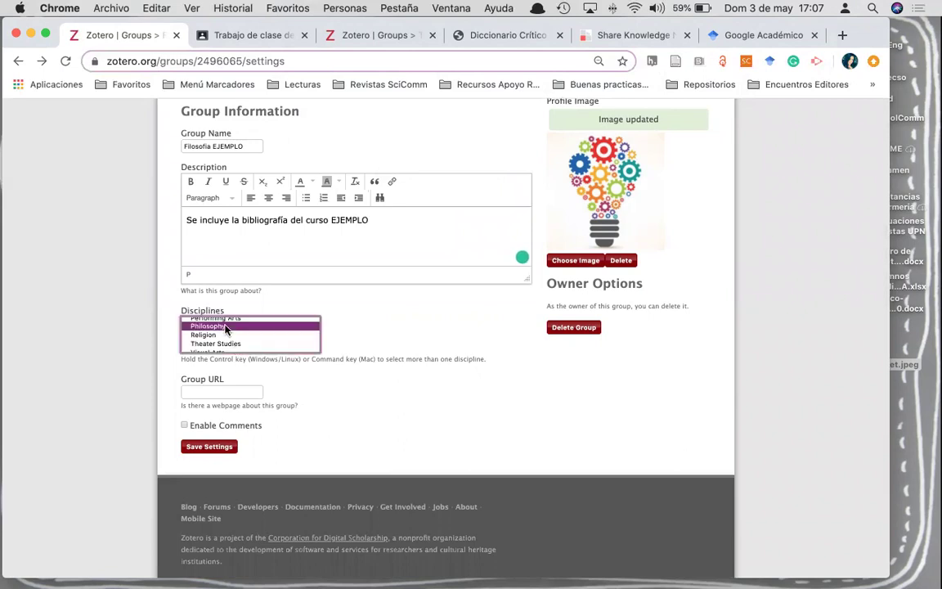
- Check the Share Knowledge blog and Classroom tabs for a web address for the group
{"action": "left_click", "coordinate": [197, 393]}
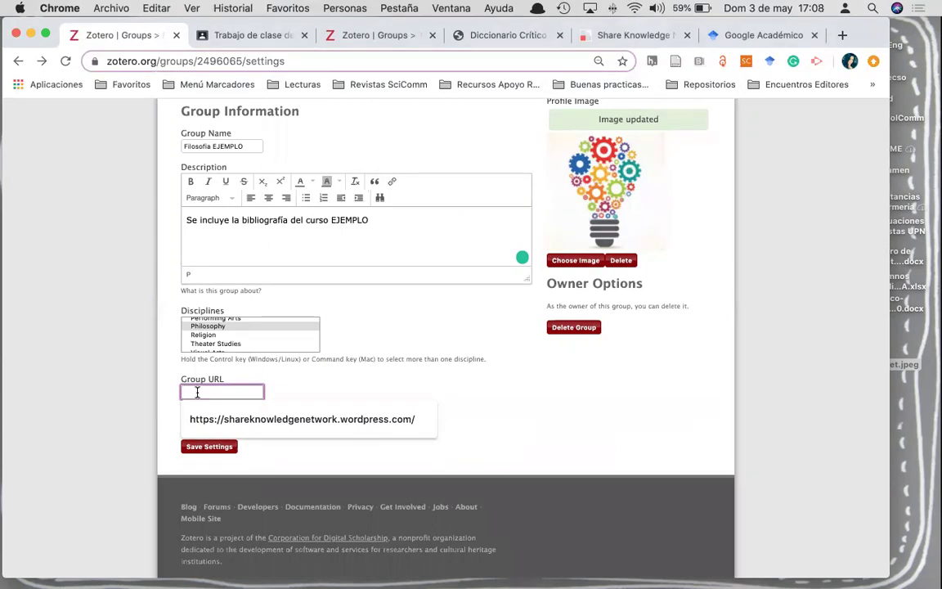
{"action": "left_click", "coordinate": [636, 36]}
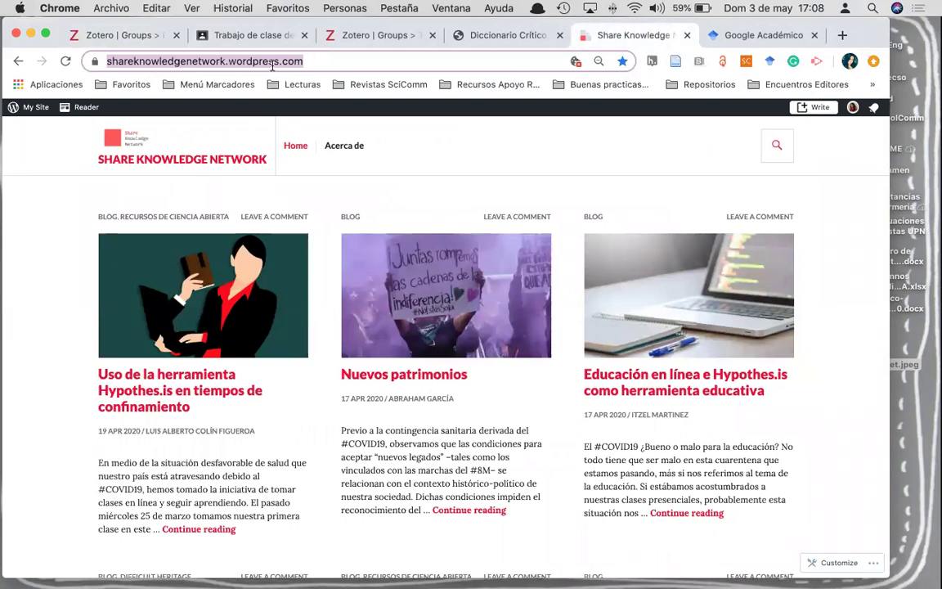
{"action": "left_click", "coordinate": [234, 37]}
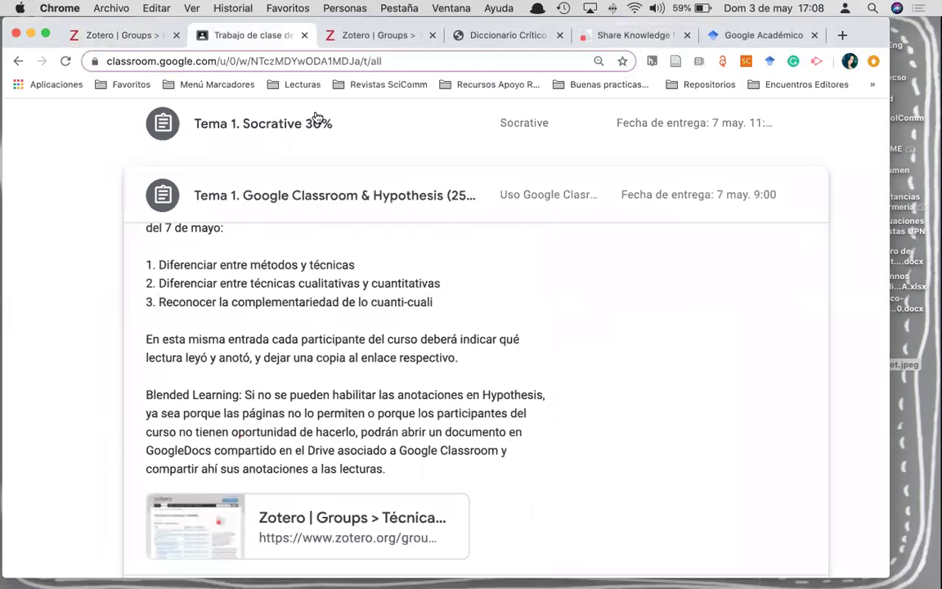
{"action": "left_click", "coordinate": [137, 41]}
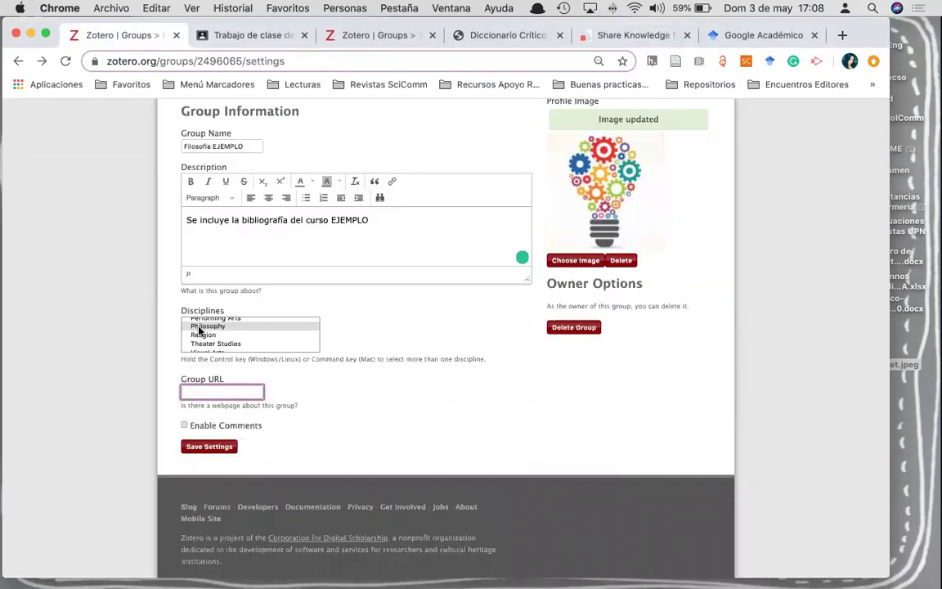
- Save the Filosofia EJEMPLO group settings
{"action": "left_click", "coordinate": [210, 446]}
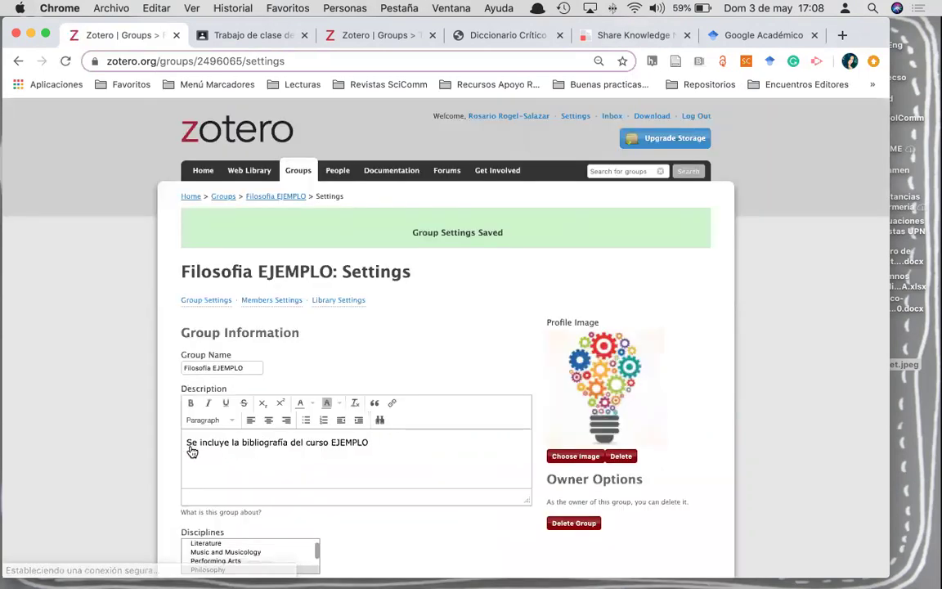
{"action": "scroll", "coordinate": [144, 419], "scroll_direction": "down", "scroll_amount": 5}
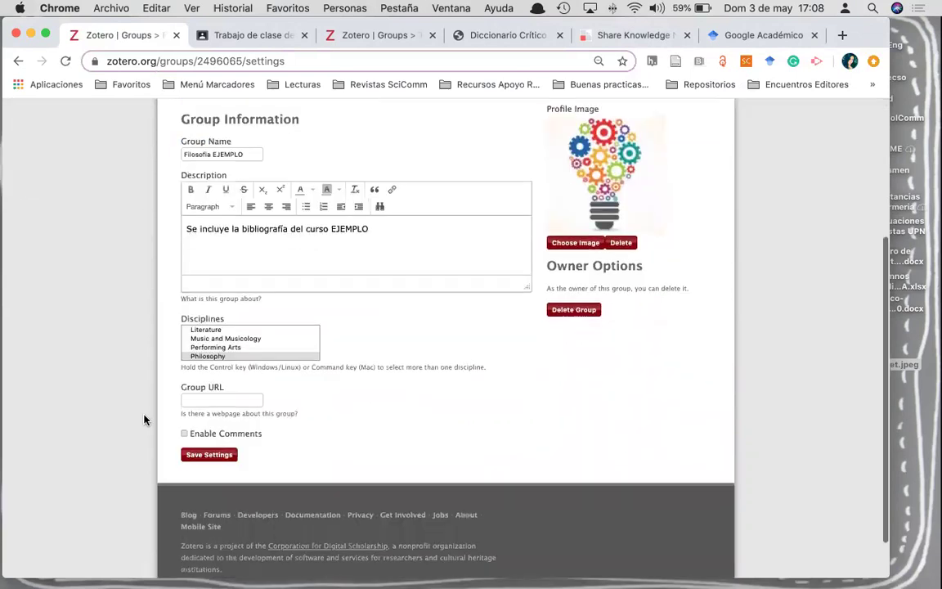
{"action": "scroll", "coordinate": [144, 419], "scroll_direction": "up", "scroll_amount": 3}
{"action": "scroll", "coordinate": [144, 419], "scroll_direction": "up", "scroll_amount": 2}
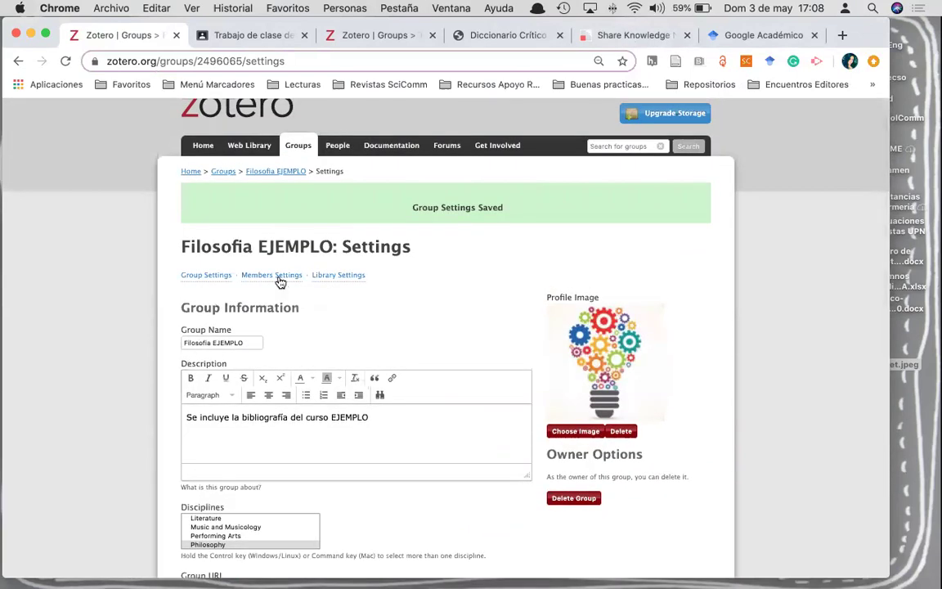
- From Members Settings, send a group invitation to the invitee's e-mail address
{"action": "left_click", "coordinate": [279, 278]}
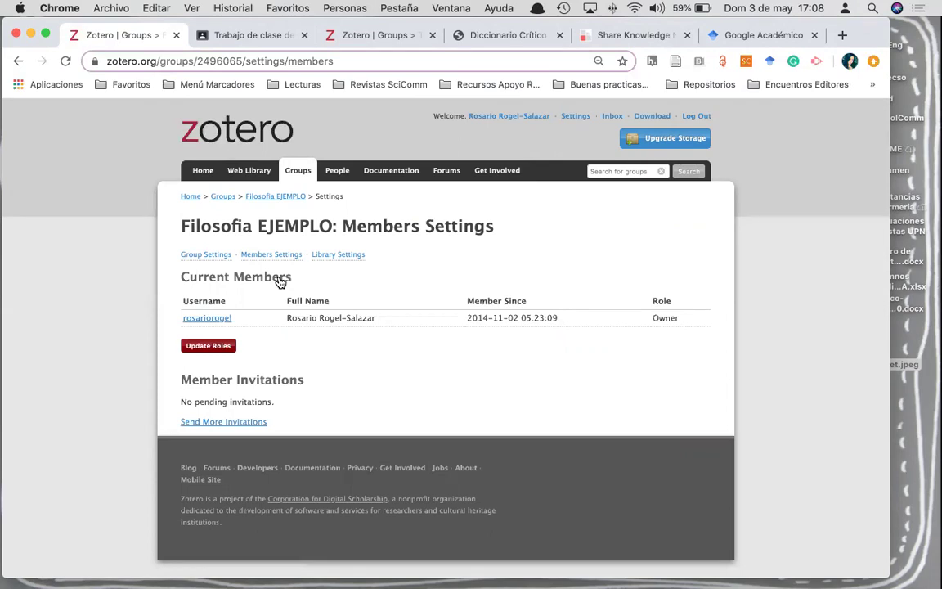
{"action": "left_click", "coordinate": [204, 422]}
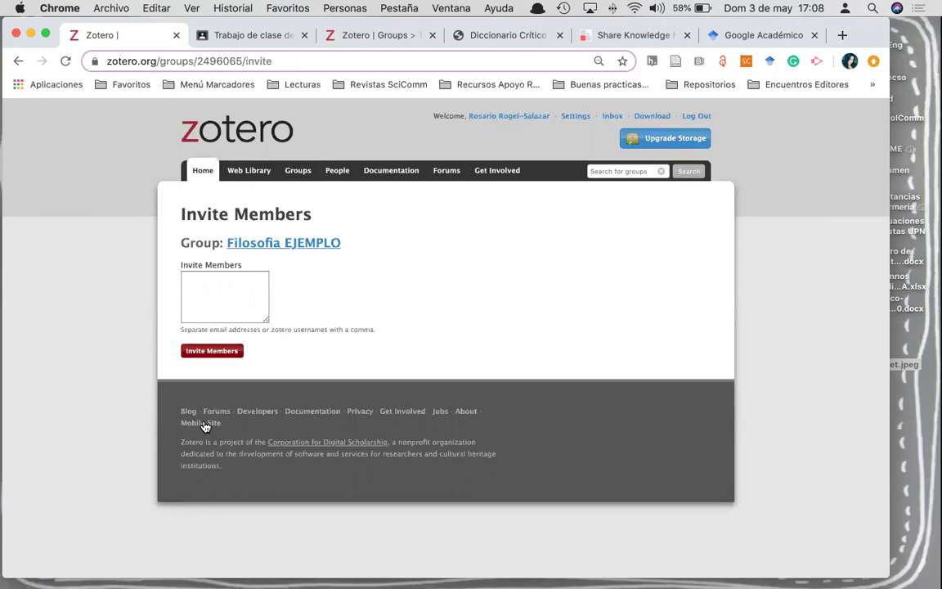
{"action": "left_click", "coordinate": [237, 281]}
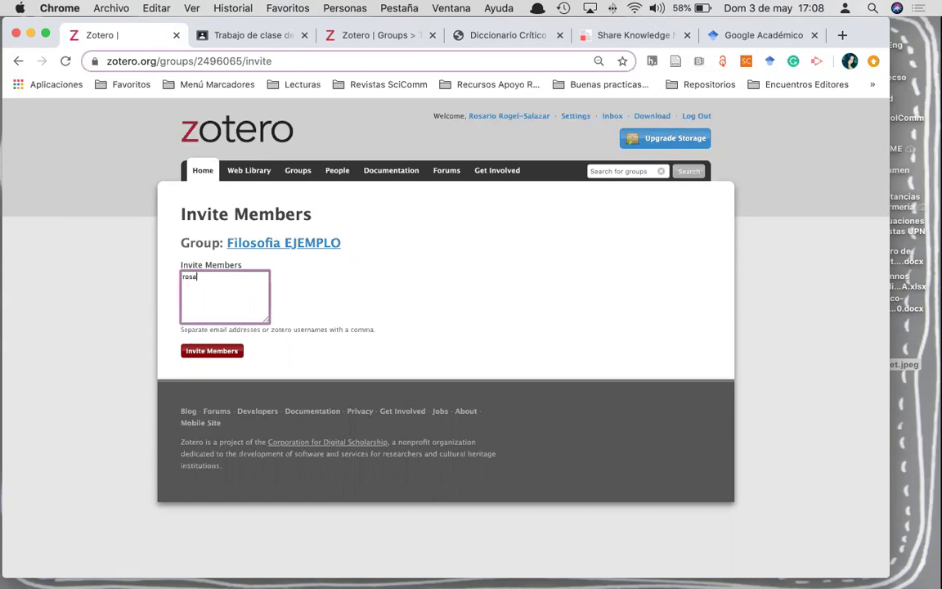
{"action": "left_click", "coordinate": [203, 354]}
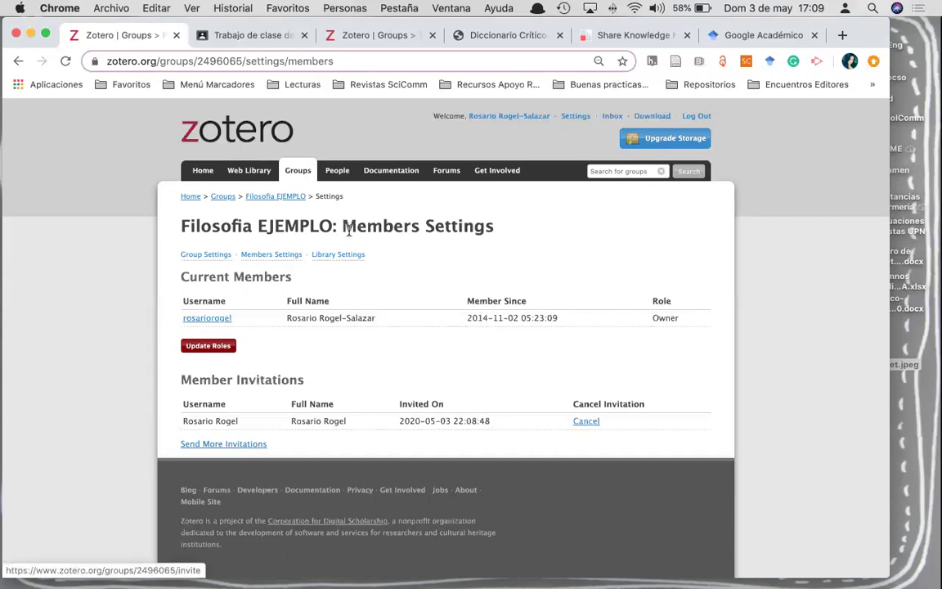
- Return to the Groups list and scroll to the Filosofia EJEMPLO entry
{"action": "left_click", "coordinate": [227, 200]}
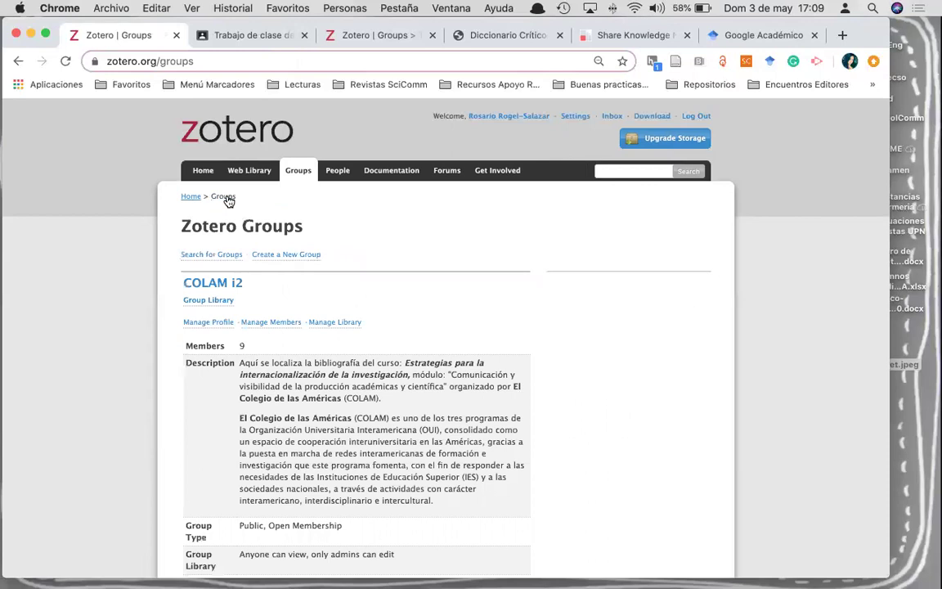
{"action": "scroll", "coordinate": [228, 201], "scroll_direction": "down", "scroll_amount": 10}
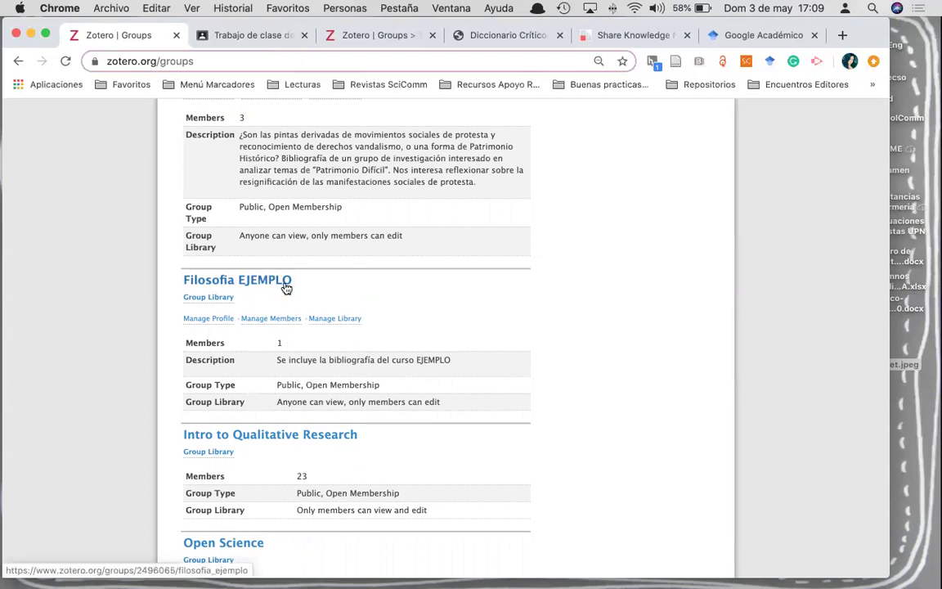
- Bring the Zotero desktop app forward and select the Filosofia EJEMPLO group library
{"action": "mouse_move", "coordinate": [439, 579]}
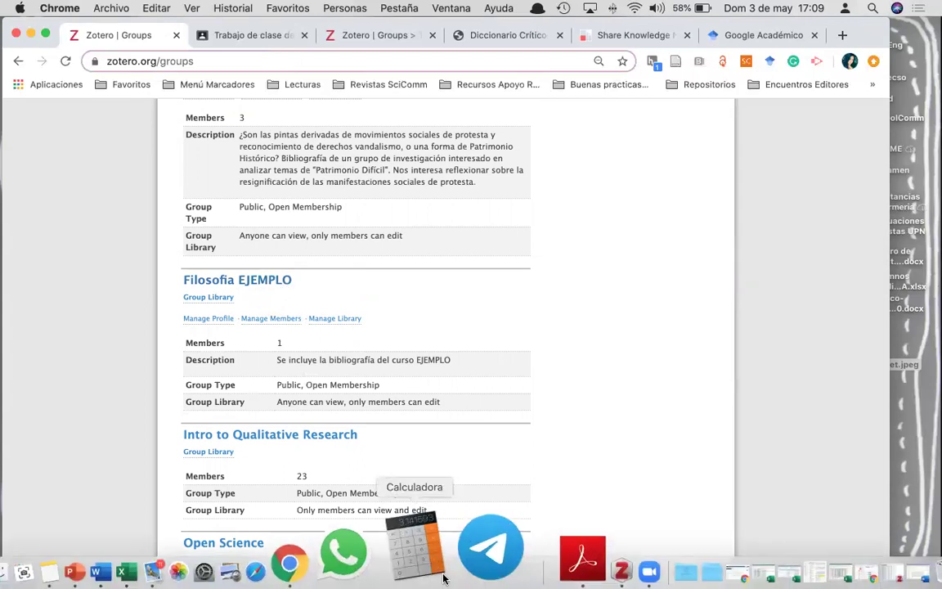
{"action": "left_click", "coordinate": [517, 566]}
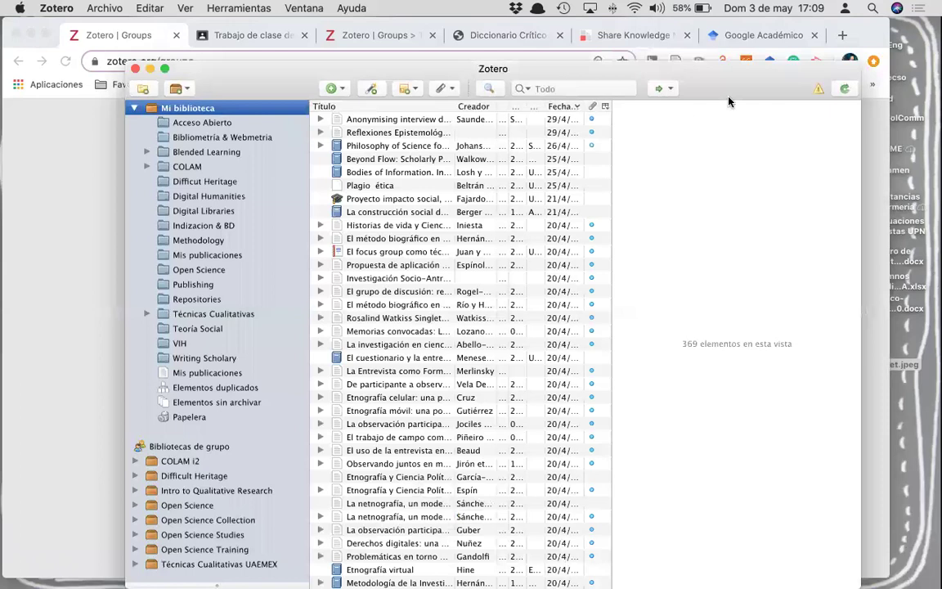
{"action": "left_click_drag", "start_coordinate": [313, 72], "coordinate": [279, 31]}
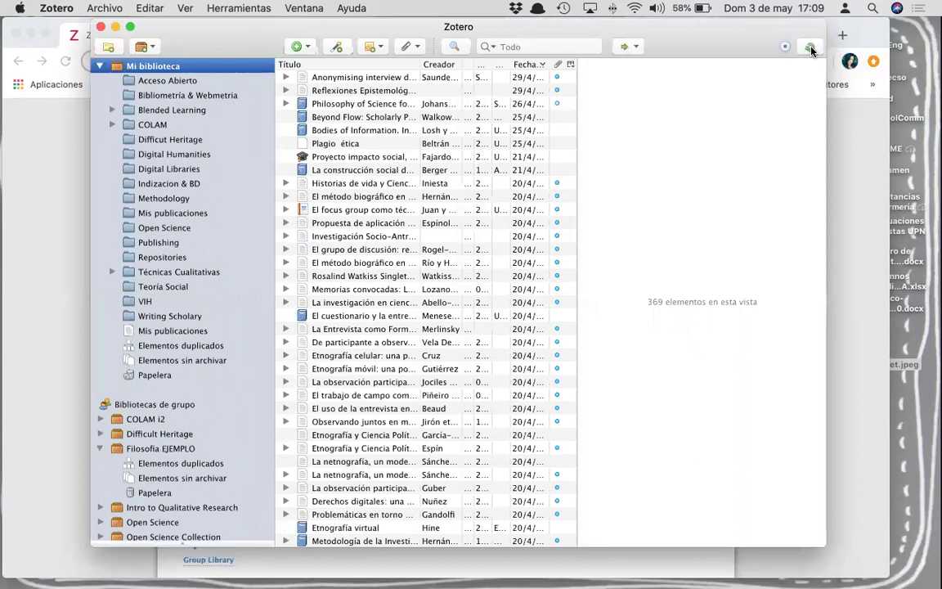
{"action": "left_click", "coordinate": [163, 449]}
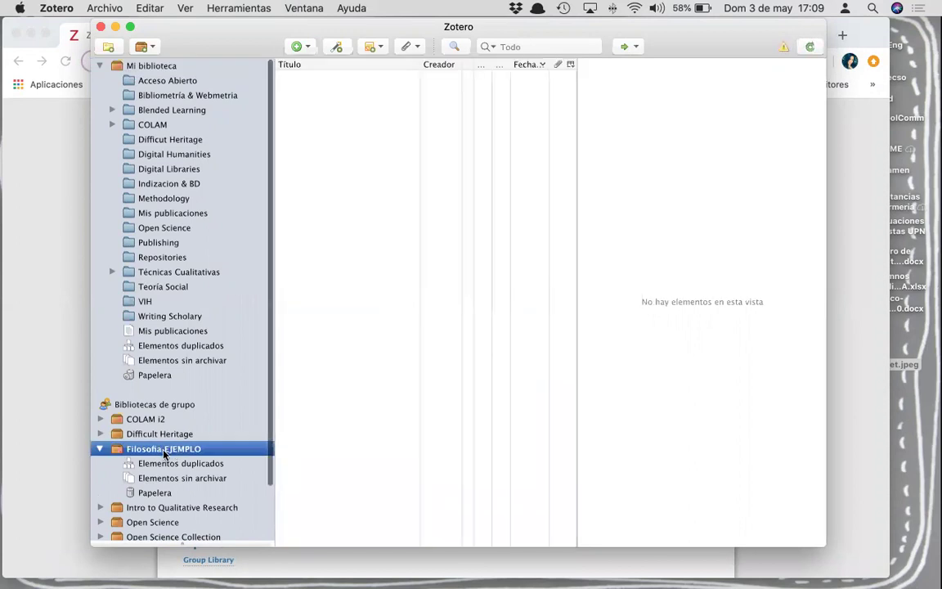
- Add the collections Tema 1 and Tema 2 to the group library
{"action": "left_click", "coordinate": [109, 48]}
{"action": "type", "text": "Tema 1"}
{"action": "key", "text": "Return"}
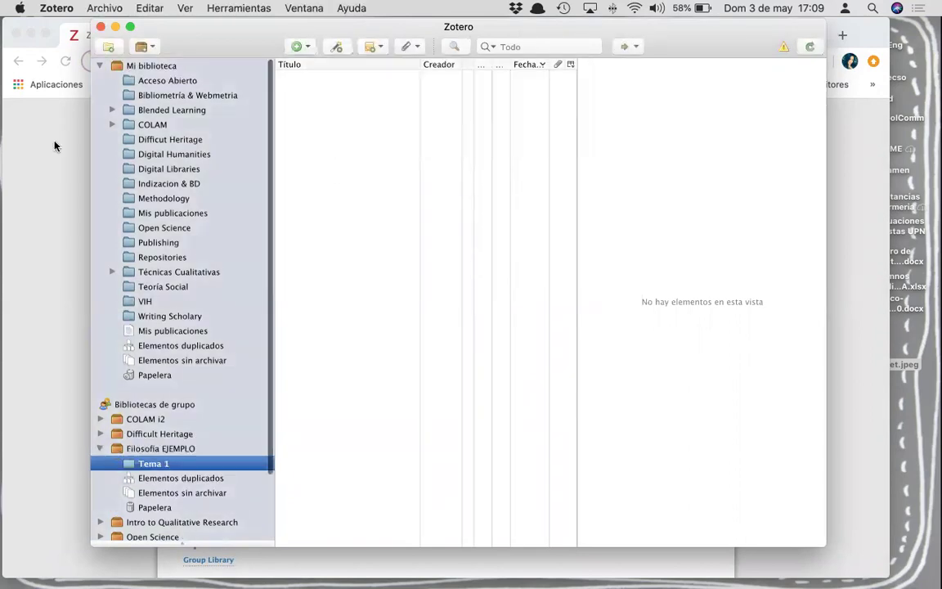
{"action": "left_click", "coordinate": [109, 48]}
{"action": "type", "text": "Tema 2"}
{"action": "key", "text": "Return"}
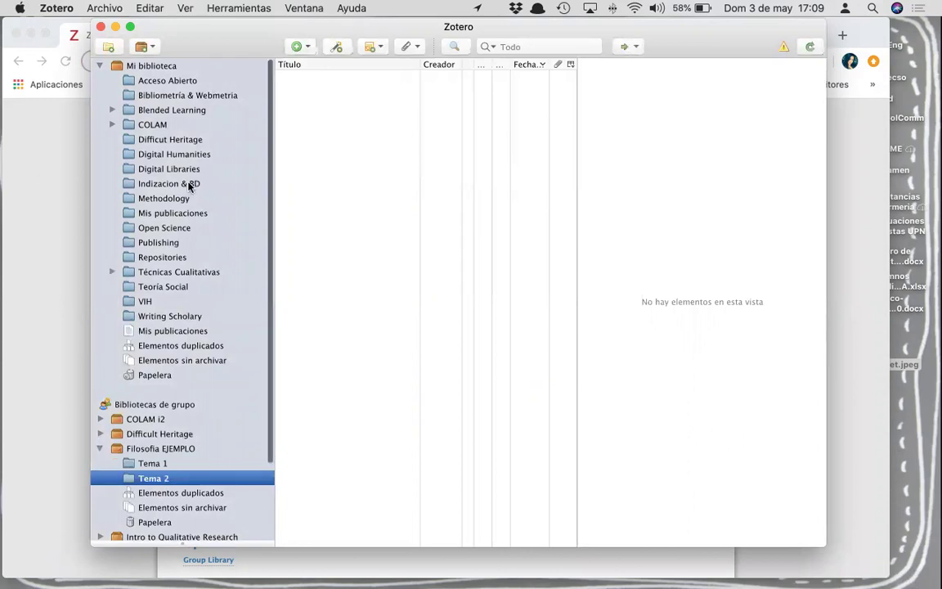
{"action": "left_click", "coordinate": [141, 140]}
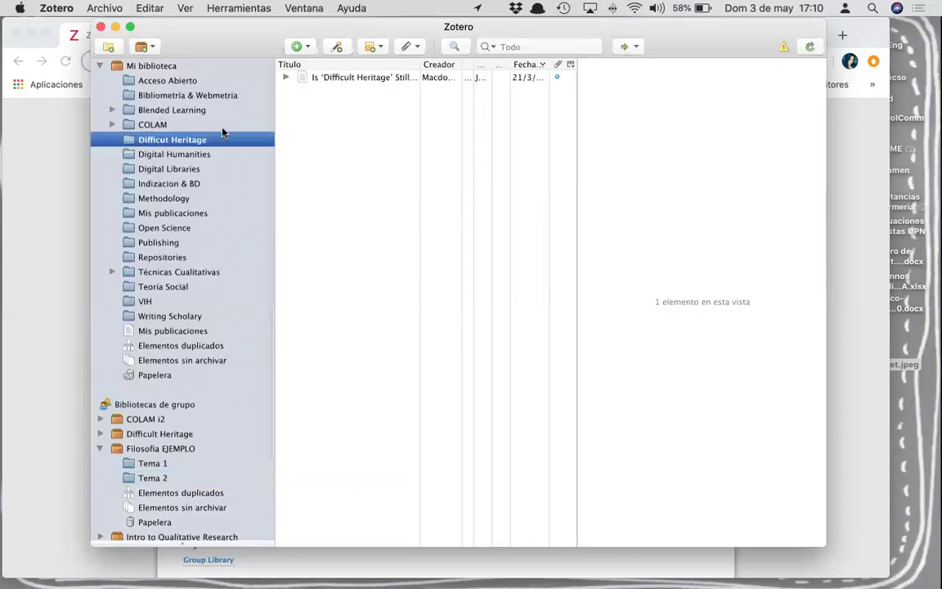
- Add 'El trabajo de campo como abandono' from My Library to Tema 2, verify it, and return to Chrome
{"action": "left_click", "coordinate": [160, 67]}
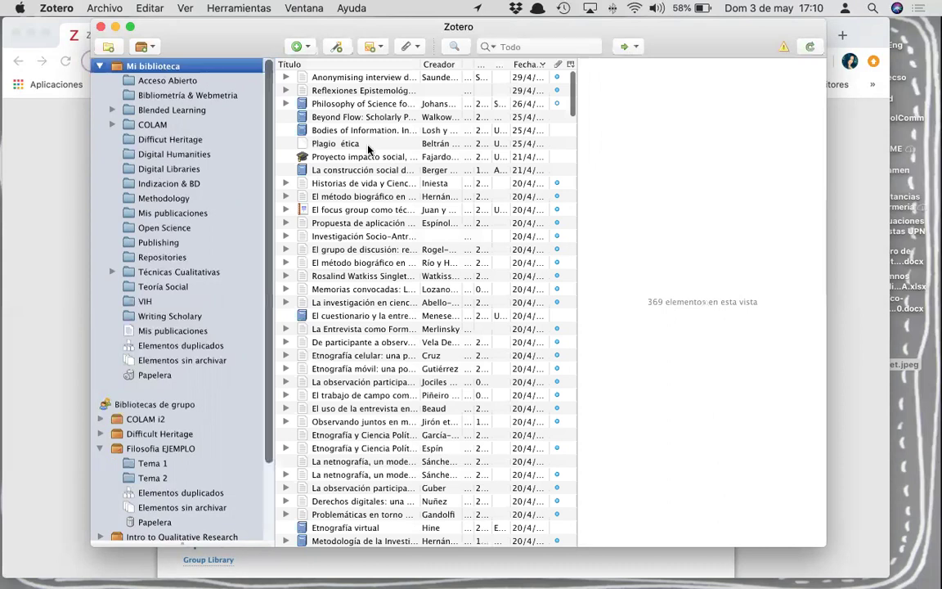
{"action": "left_click", "coordinate": [312, 396]}
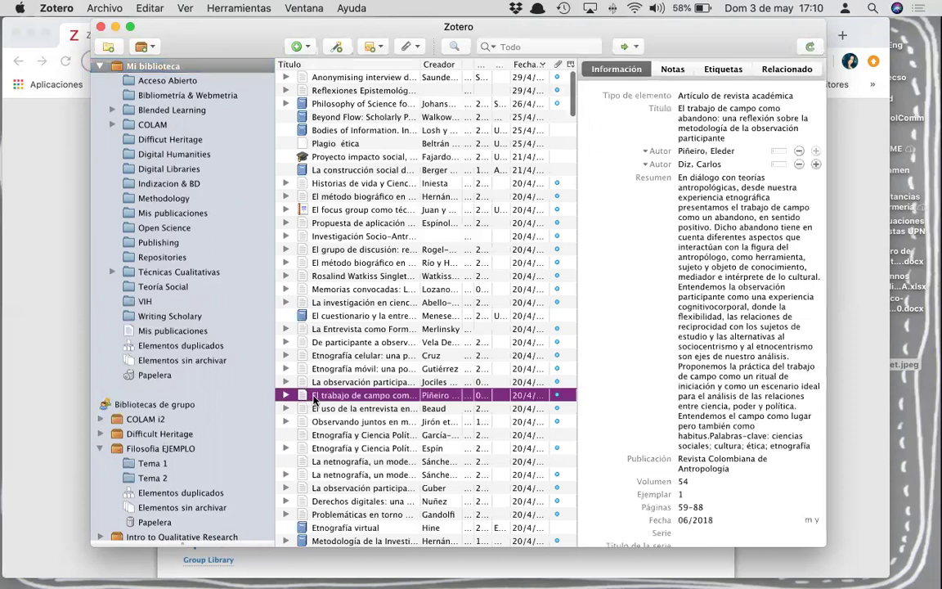
{"action": "left_click_drag", "start_coordinate": [214, 444], "coordinate": [166, 481]}
{"action": "left_click", "coordinate": [166, 479]}
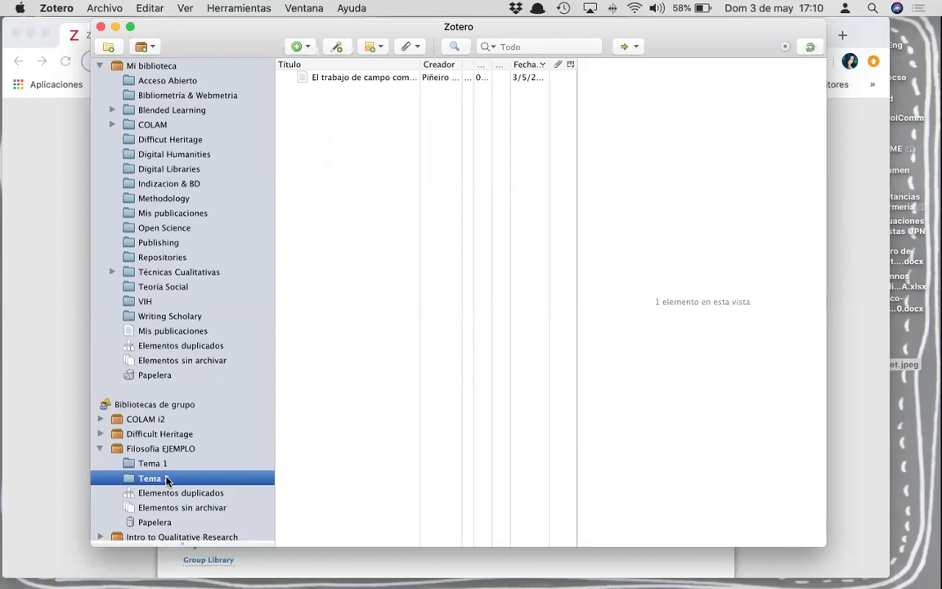
{"action": "left_click", "coordinate": [67, 390]}
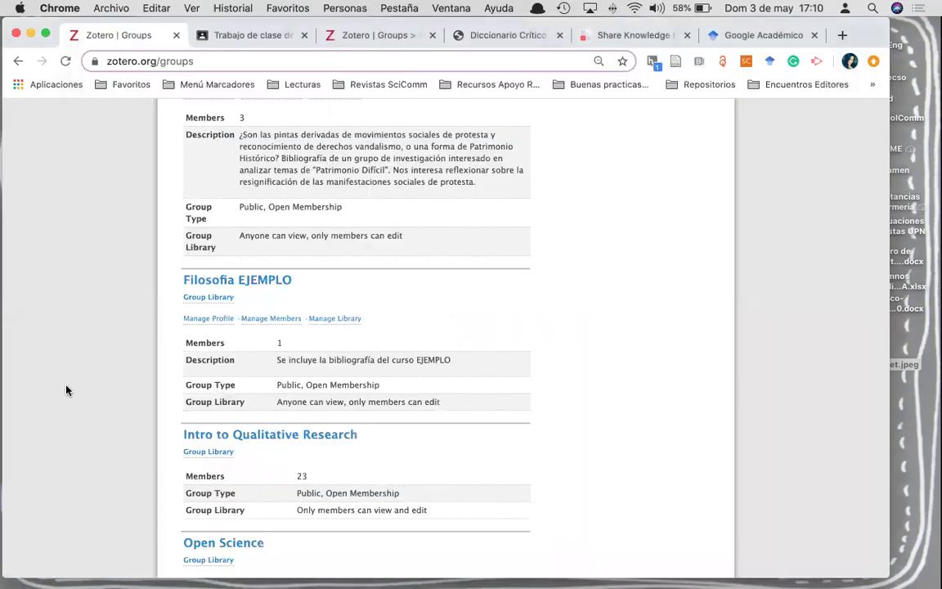
- Bring up the Google Académico page, view the recommended Big Bang Theory article, then go back
{"action": "left_click", "coordinate": [757, 34]}
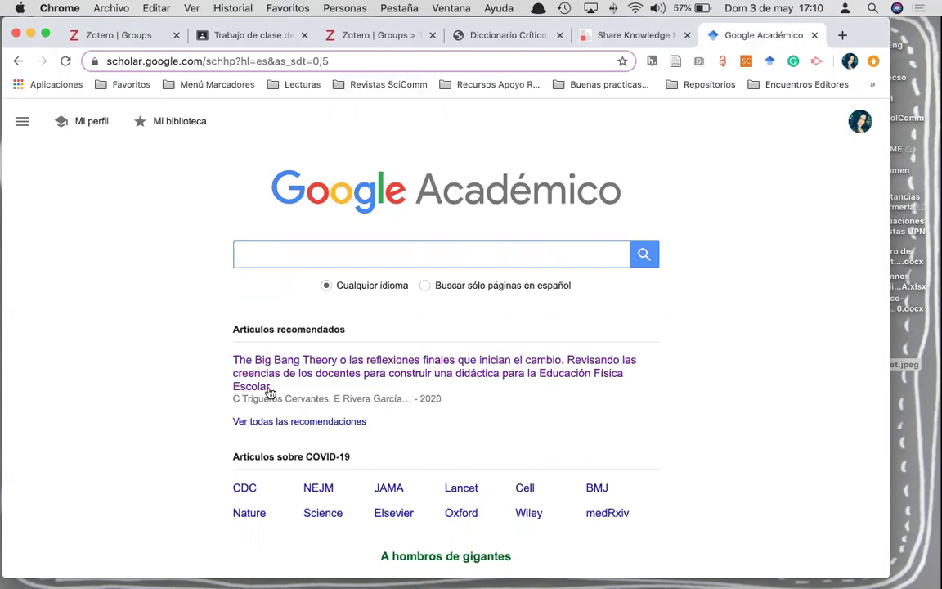
{"action": "left_click", "coordinate": [284, 364]}
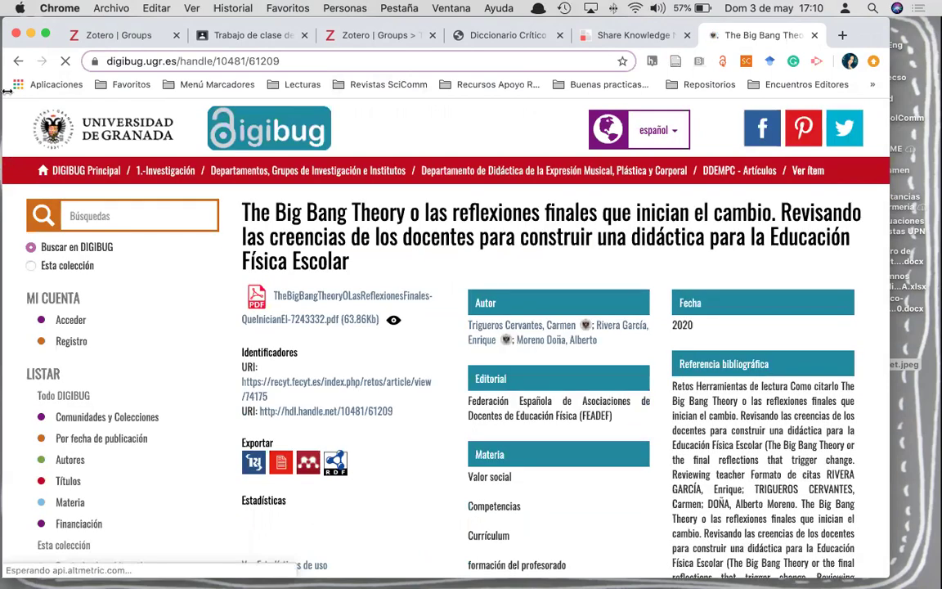
{"action": "key", "text": "super+bracketleft"}
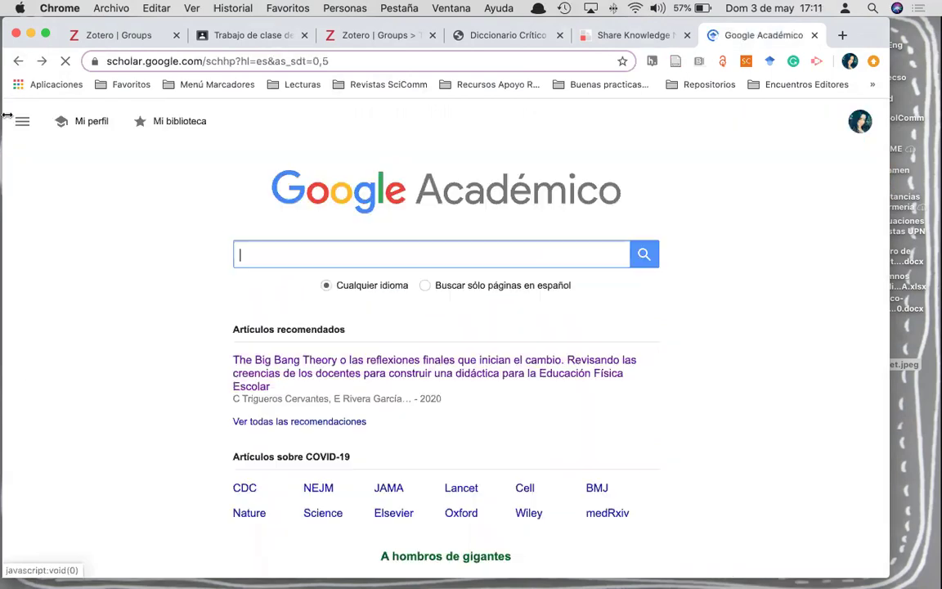
- From the full recommendations list, open the PMC article 'Are we ready to share qualitative research data?'
{"action": "left_click", "coordinate": [263, 422]}
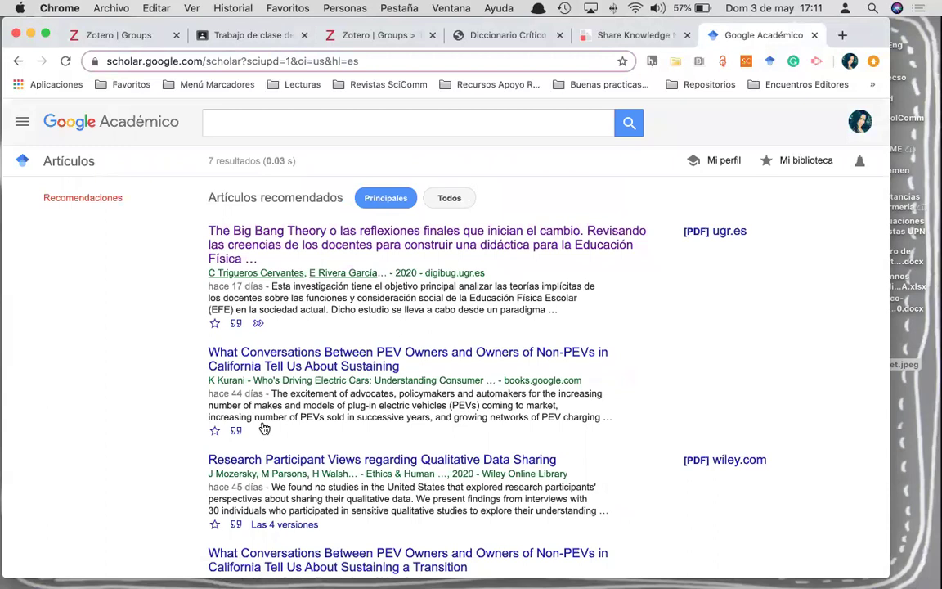
{"action": "scroll", "coordinate": [264, 429], "scroll_direction": "down", "scroll_amount": 5}
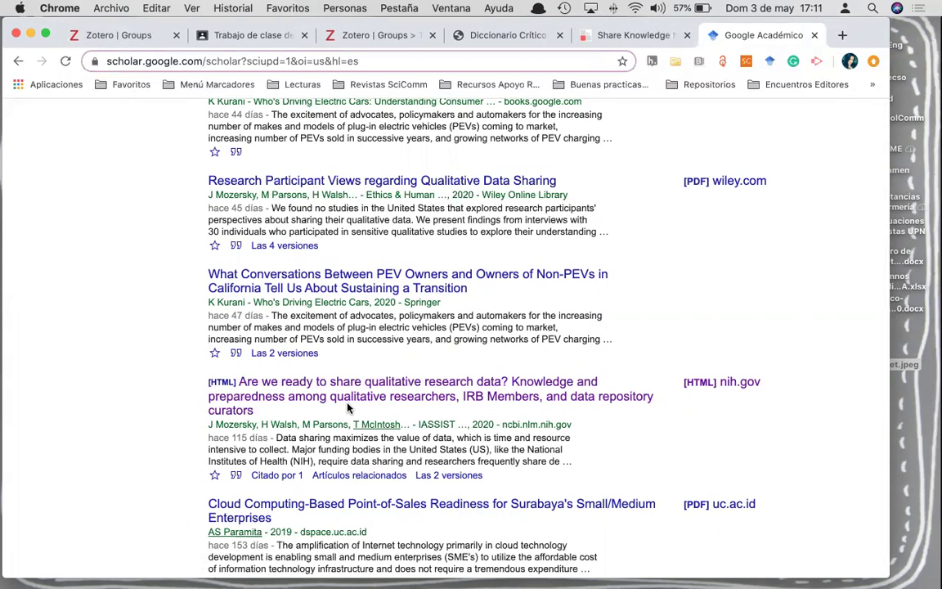
{"action": "left_click", "coordinate": [352, 399]}
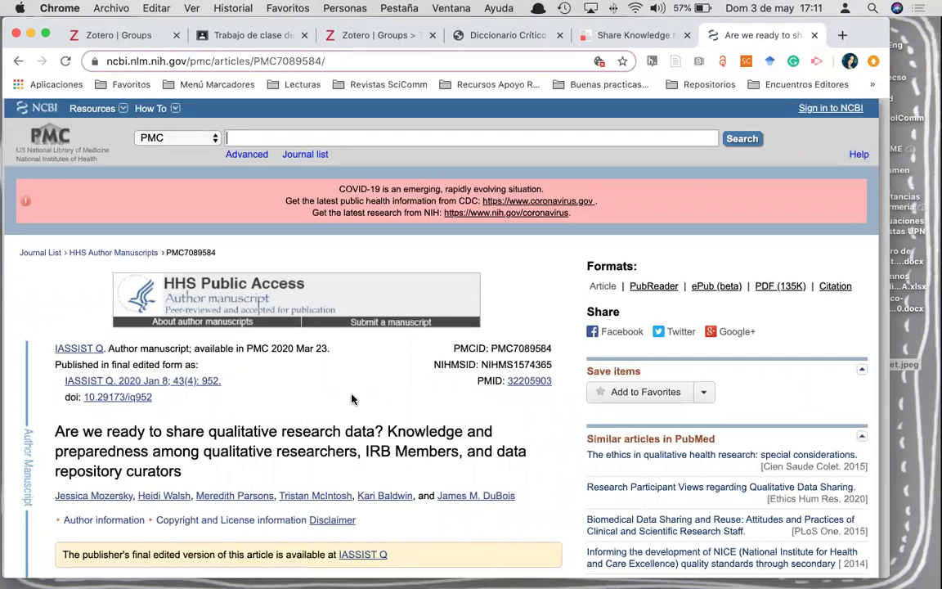
{"action": "scroll", "coordinate": [349, 369], "scroll_direction": "down", "scroll_amount": 5}
{"action": "scroll", "coordinate": [348, 370], "scroll_direction": "up", "scroll_amount": 5}
{"action": "scroll", "coordinate": [485, 432], "scroll_direction": "down", "scroll_amount": 1}
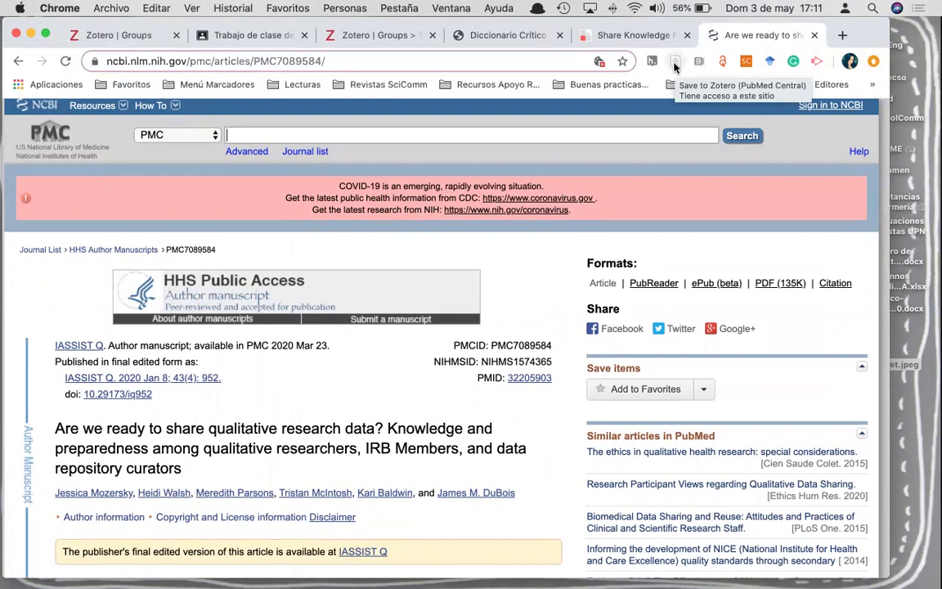
- Save the PMC article into Filosofia EJEMPLO's Tema 1 with Zotero Connector and close the extra groups tab
{"action": "left_click", "coordinate": [674, 66]}
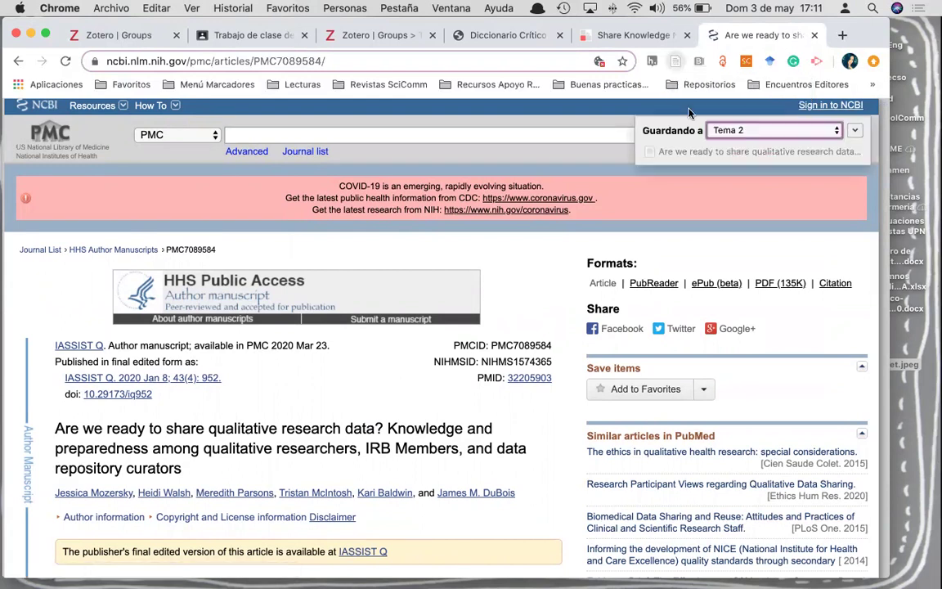
{"action": "left_click", "coordinate": [837, 133]}
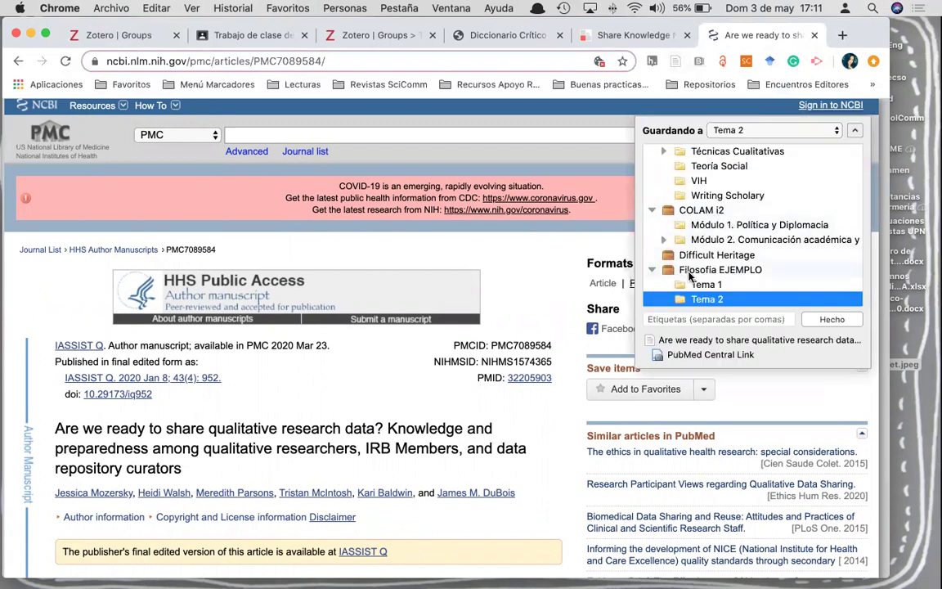
{"action": "scroll", "coordinate": [695, 274], "scroll_direction": "down", "scroll_amount": 1}
{"action": "left_click", "coordinate": [698, 270]}
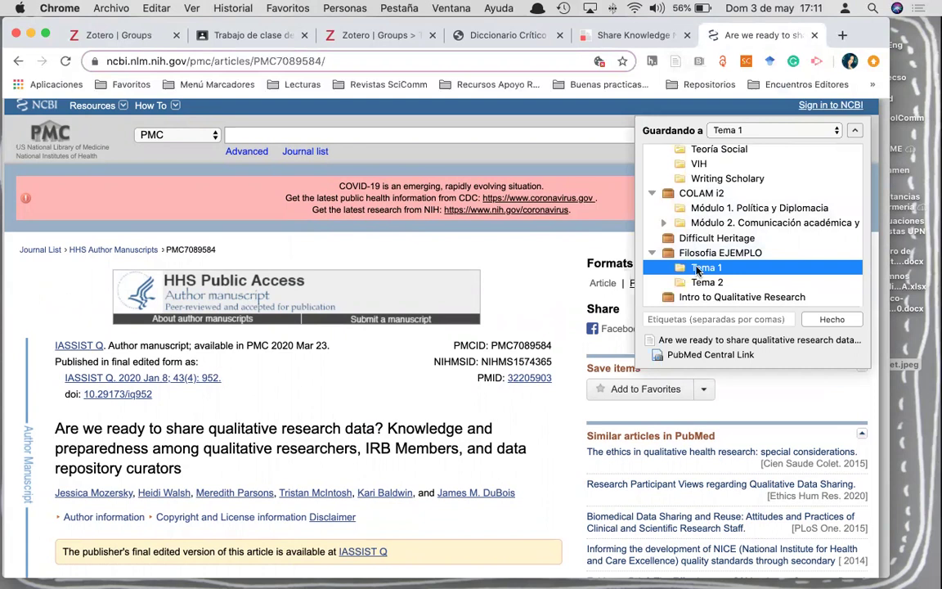
{"action": "left_click", "coordinate": [824, 320]}
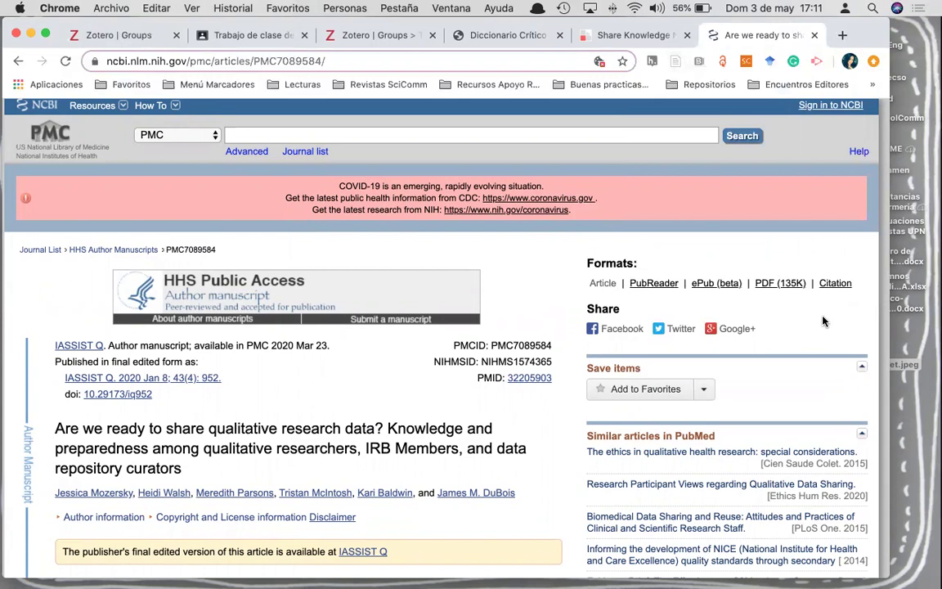
{"action": "middle_click", "coordinate": [389, 33]}
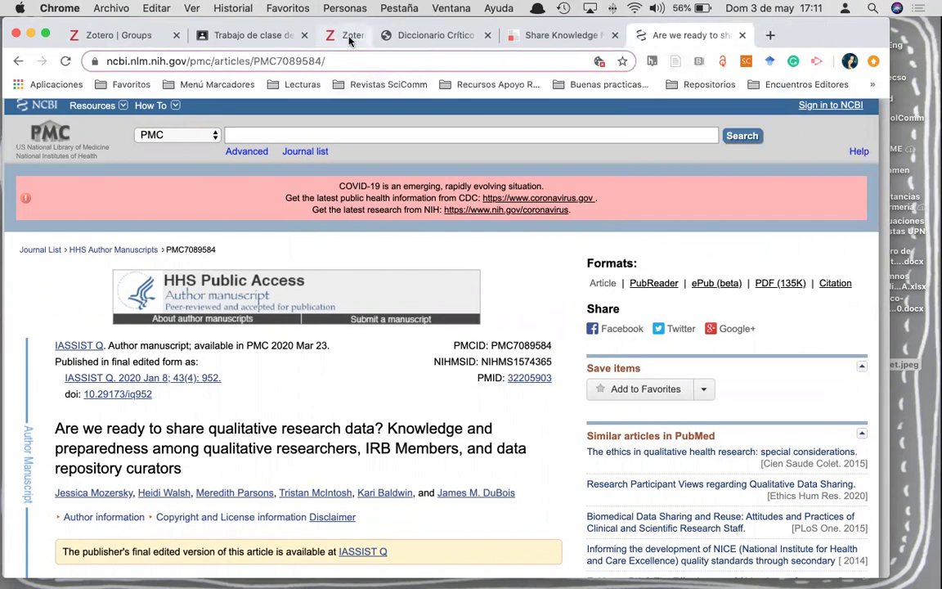
- Open the personal Zotero web library and reload it to pick up the new item
{"action": "left_click", "coordinate": [113, 38]}
{"action": "scroll", "coordinate": [229, 282], "scroll_direction": "up", "scroll_amount": 1}
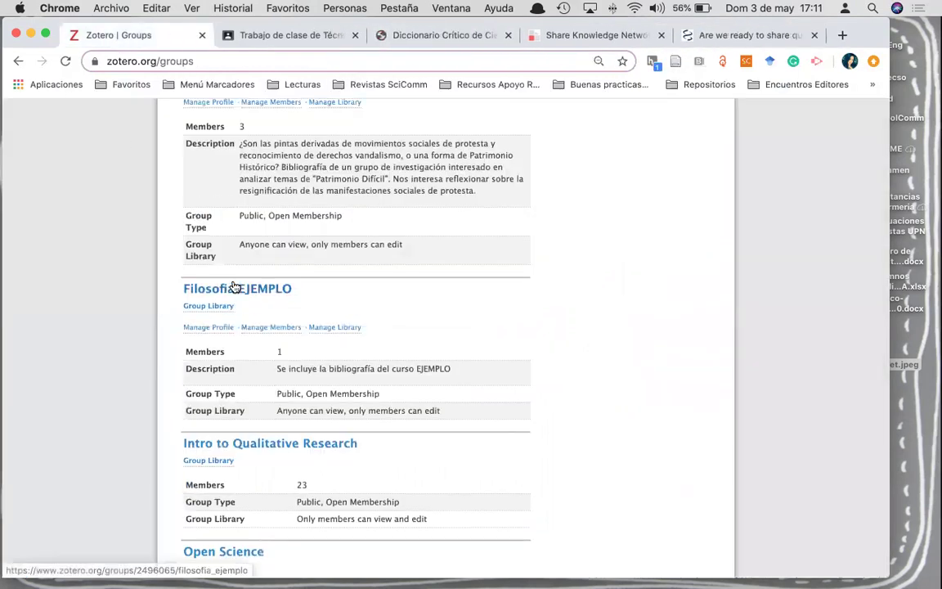
{"action": "scroll", "coordinate": [223, 294], "scroll_direction": "up", "scroll_amount": 10}
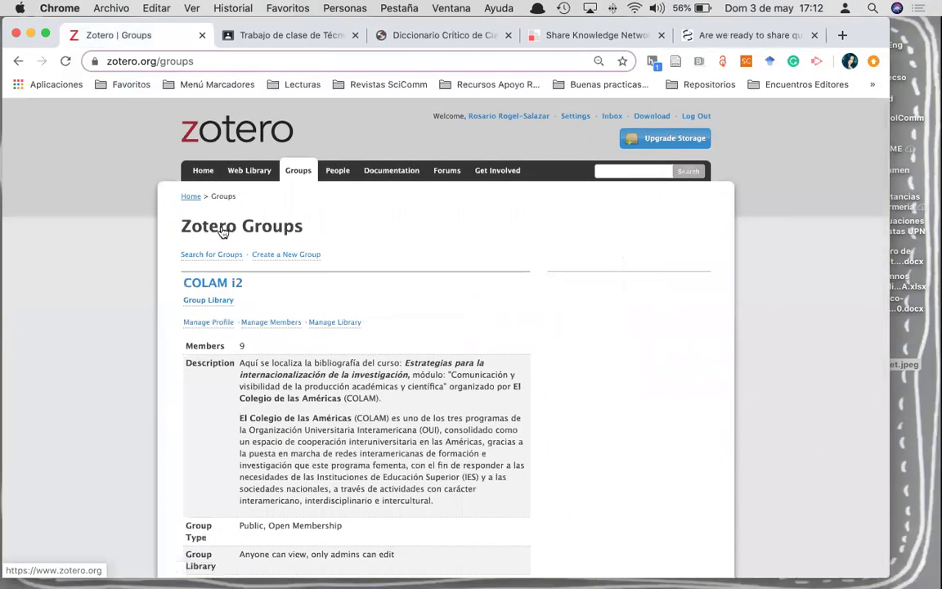
{"action": "left_click", "coordinate": [239, 172]}
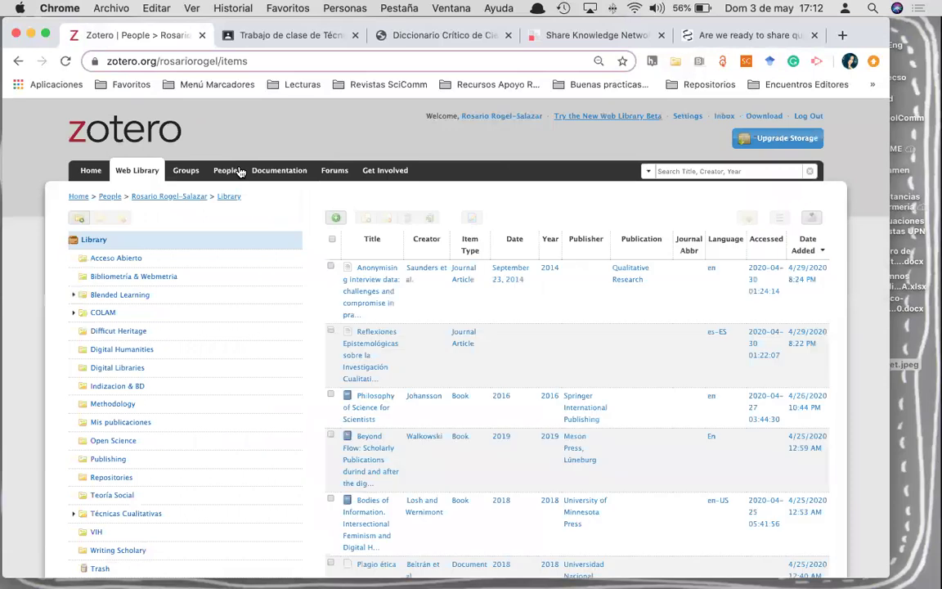
{"action": "left_click", "coordinate": [65, 61]}
{"action": "left_click", "coordinate": [65, 62]}
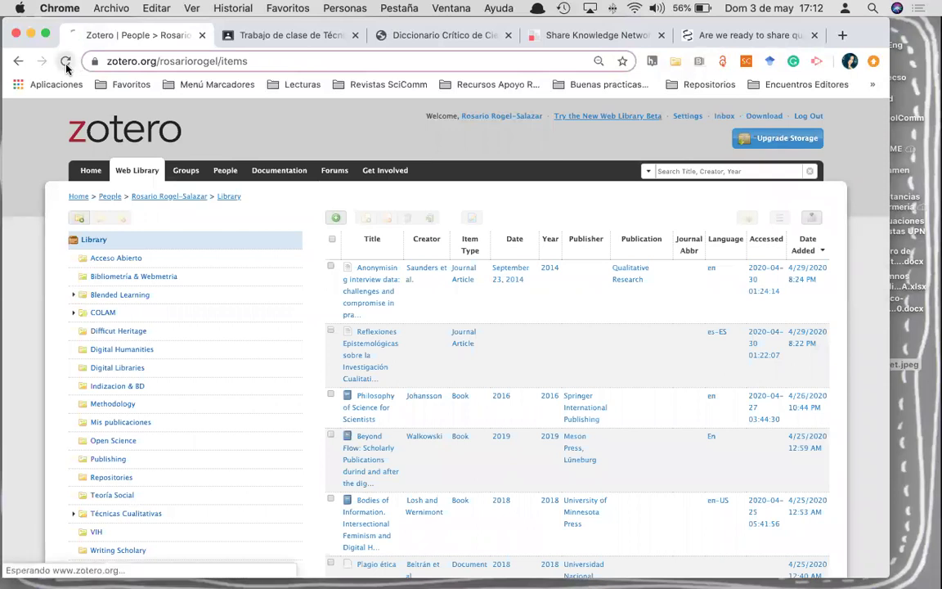
{"action": "scroll", "coordinate": [176, 420], "scroll_direction": "down", "scroll_amount": 10}
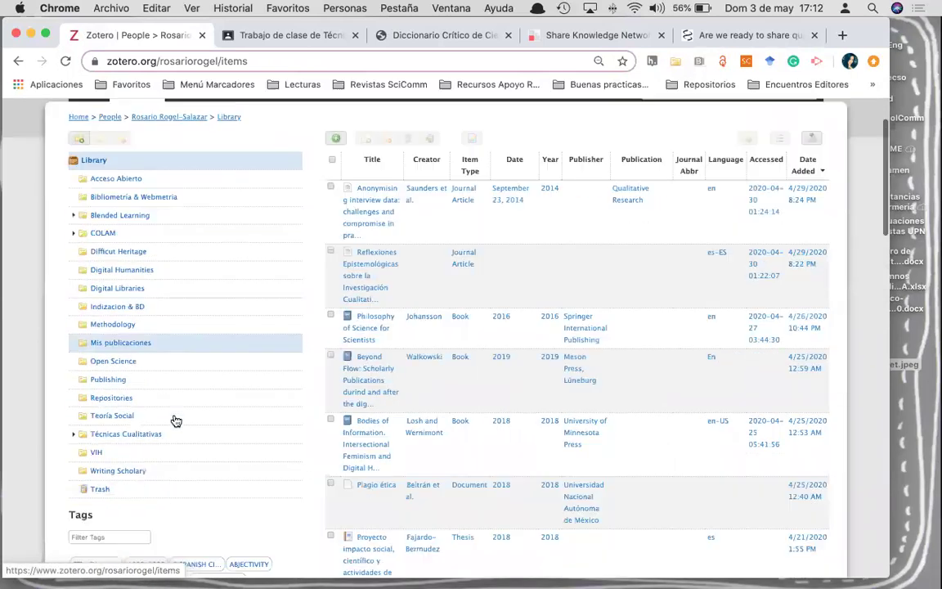
{"action": "scroll", "coordinate": [176, 420], "scroll_direction": "up", "scroll_amount": 10}
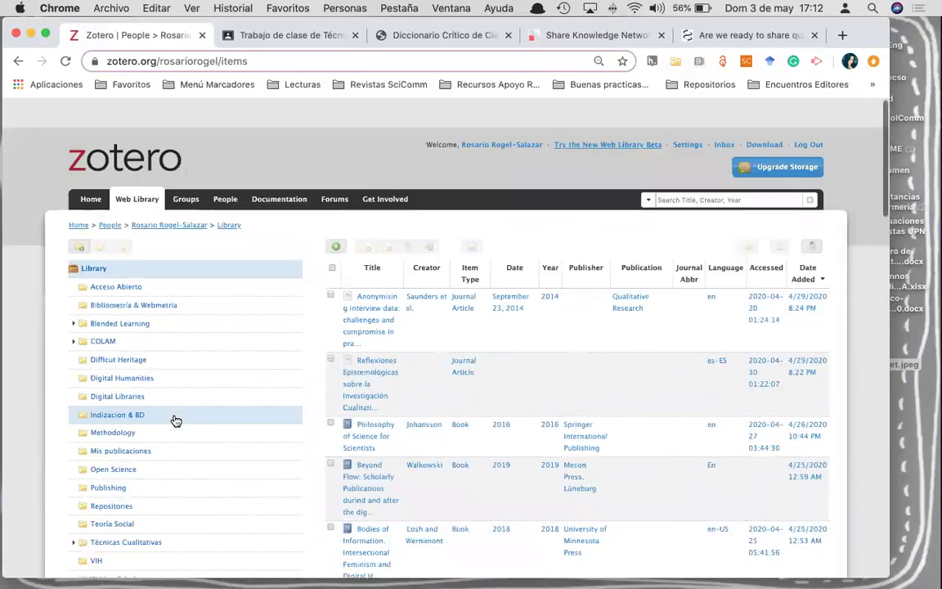
- Go back to the groups list and open the Filosofia EJEMPLO group page
{"action": "left_click", "coordinate": [184, 174]}
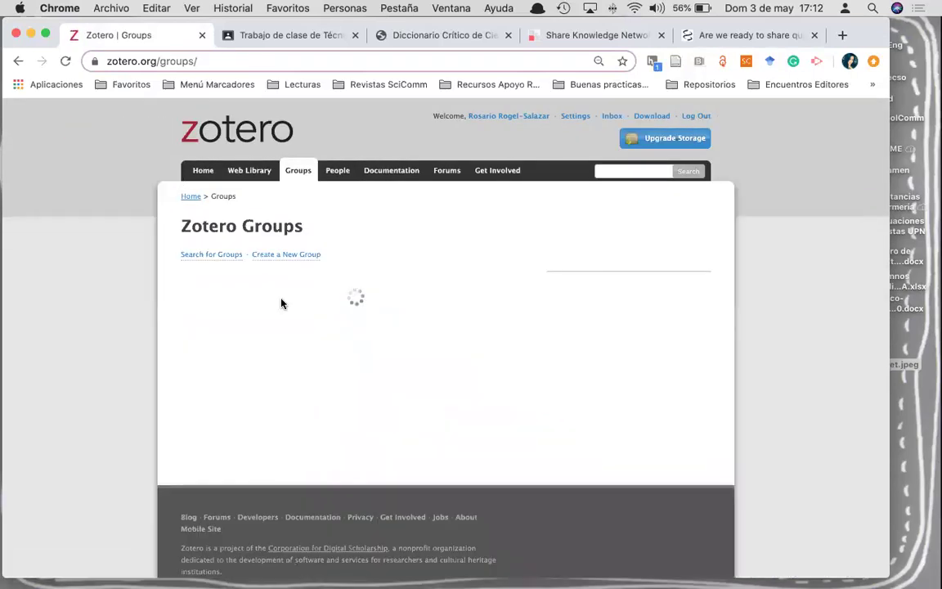
{"action": "scroll", "coordinate": [219, 360], "scroll_direction": "down", "scroll_amount": 10}
{"action": "scroll", "coordinate": [219, 360], "scroll_direction": "down", "scroll_amount": 6}
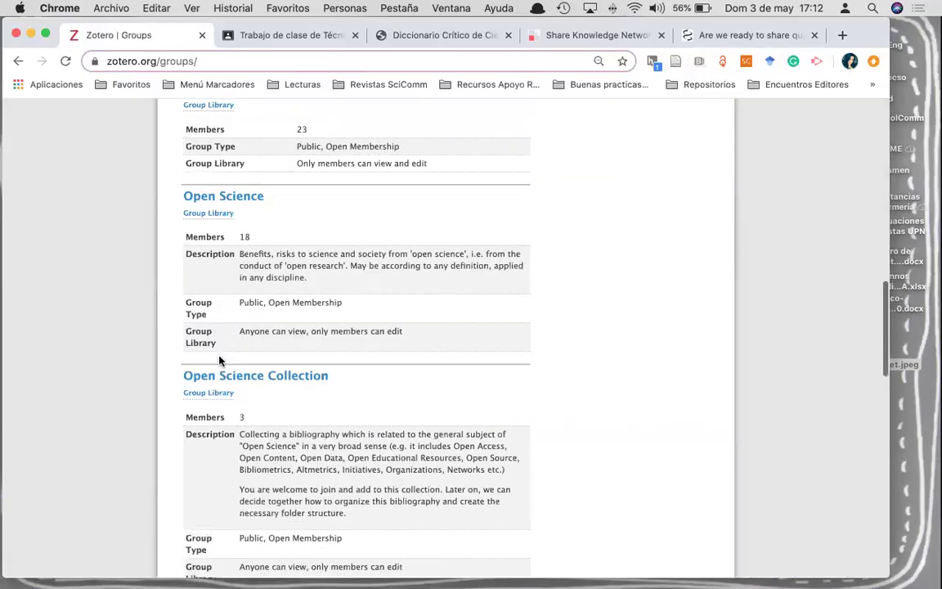
{"action": "scroll", "coordinate": [219, 360], "scroll_direction": "down", "scroll_amount": 8}
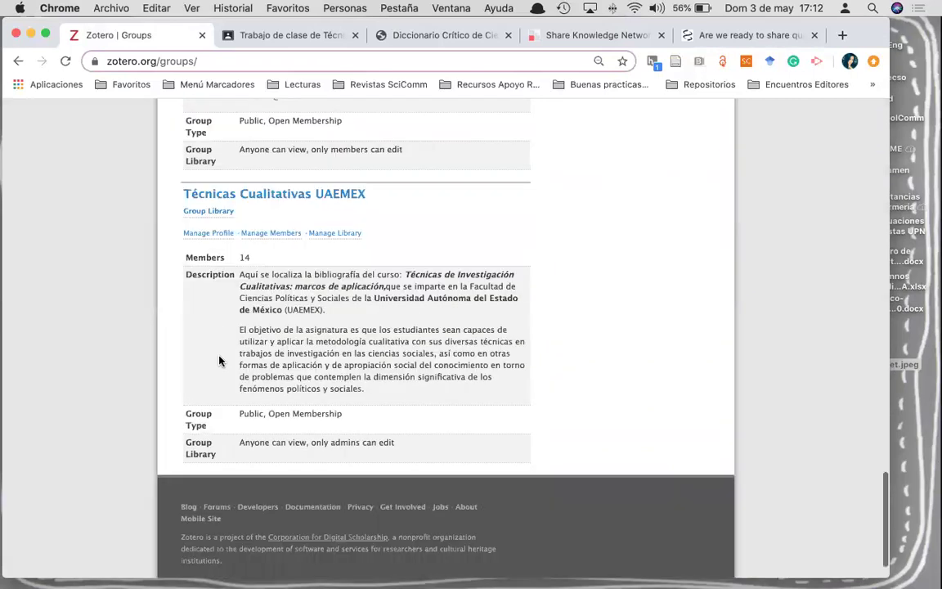
{"action": "scroll", "coordinate": [219, 360], "scroll_direction": "up", "scroll_amount": 20}
{"action": "scroll", "coordinate": [219, 363], "scroll_direction": "down", "scroll_amount": 3}
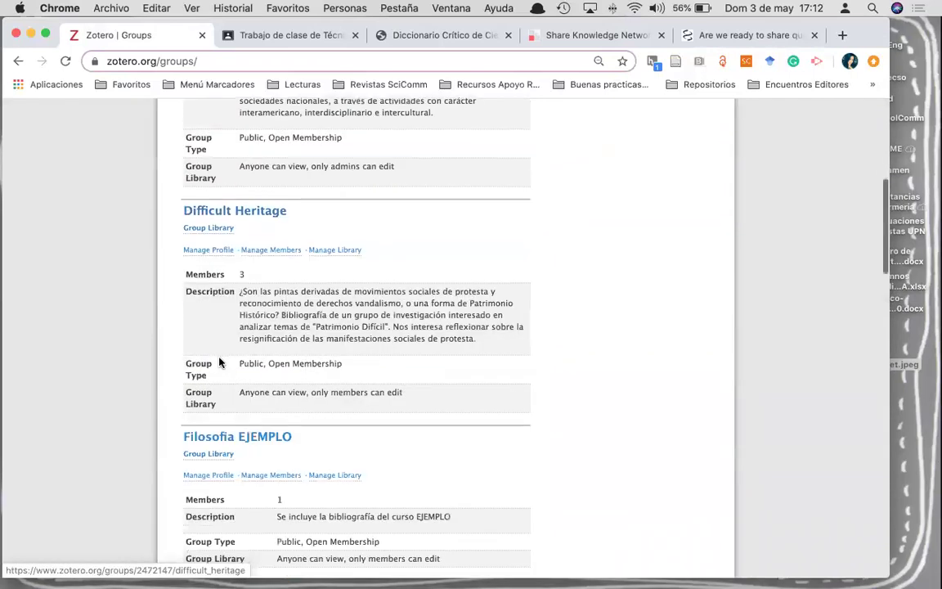
{"action": "left_click", "coordinate": [232, 441]}
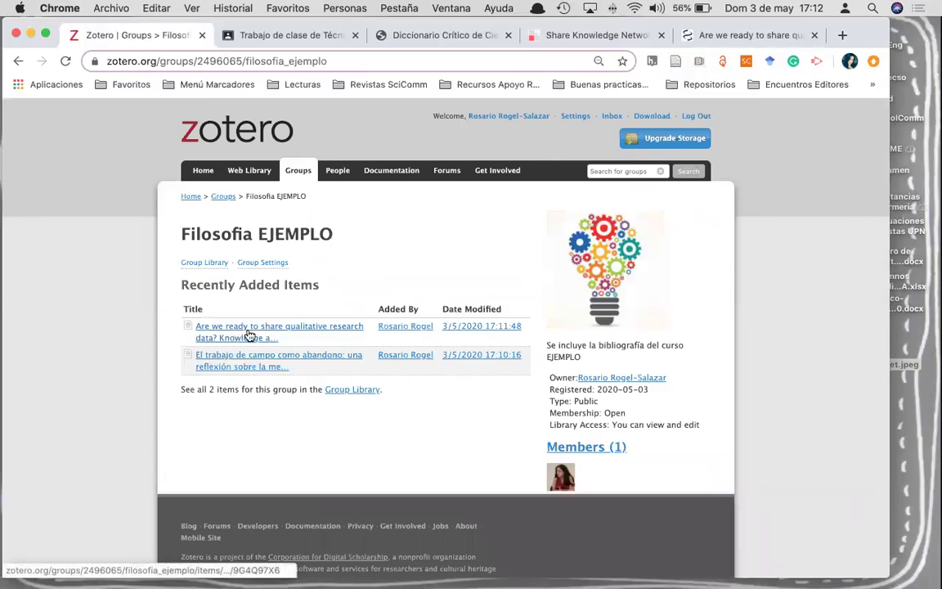
- Open the saved qualitative-data-sharing article's record in the Filosofia EJEMPLO group
{"action": "left_click", "coordinate": [715, 33]}
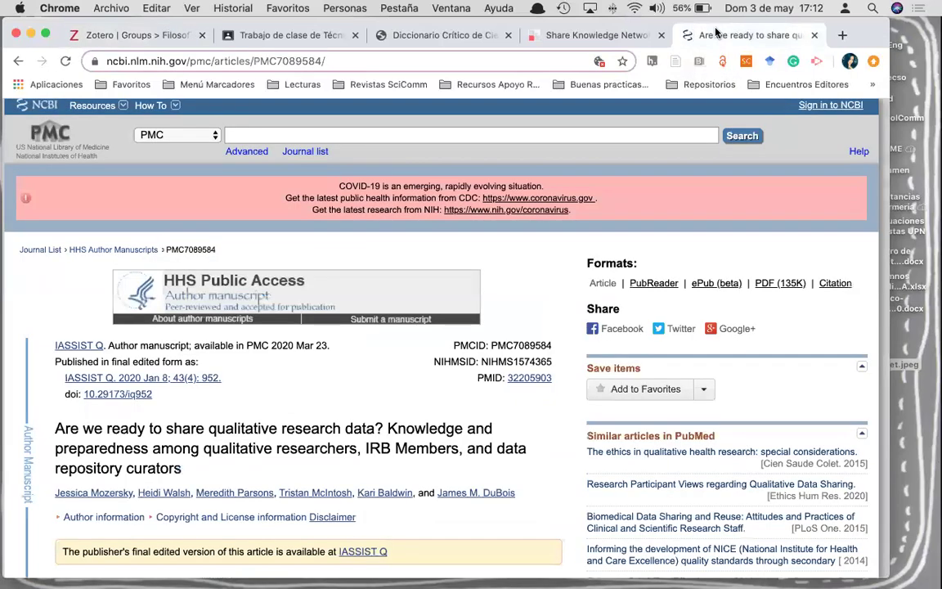
{"action": "left_click", "coordinate": [158, 37]}
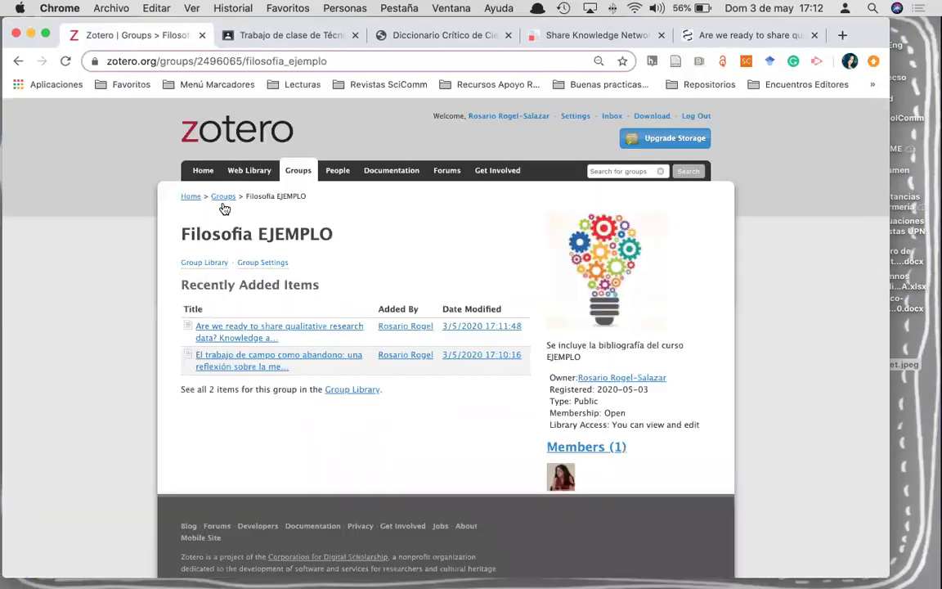
{"action": "left_click", "coordinate": [278, 330]}
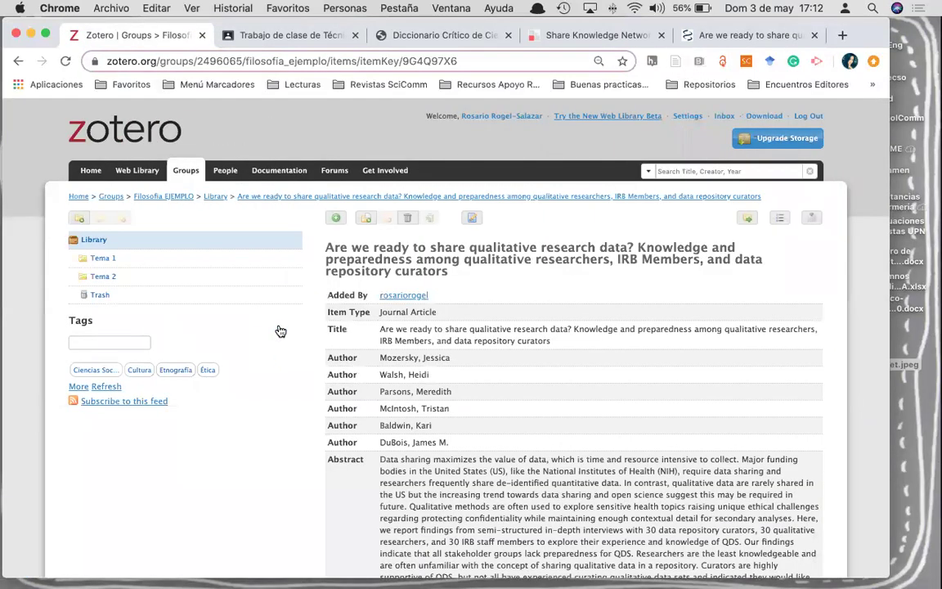
{"action": "scroll", "coordinate": [360, 327], "scroll_direction": "down", "scroll_amount": 1}
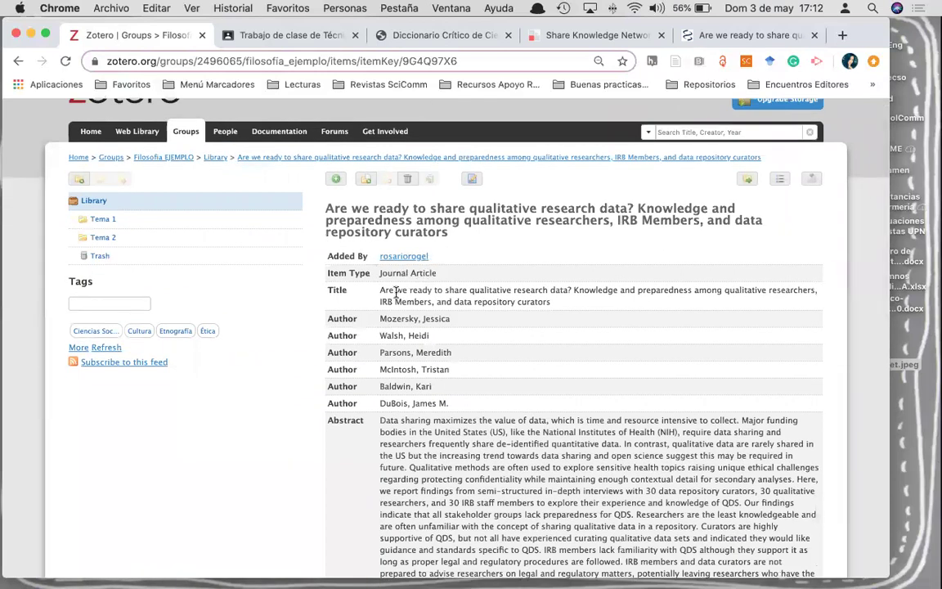
{"action": "scroll", "coordinate": [398, 301], "scroll_direction": "down", "scroll_amount": 1}
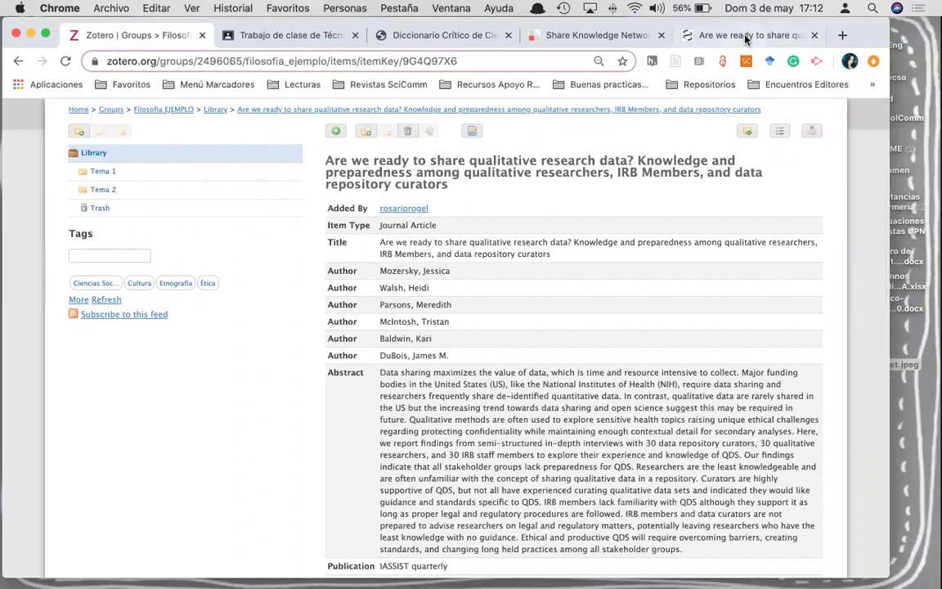
- Compare the Zotero record with the original PMC article page
{"action": "left_click", "coordinate": [703, 36]}
{"action": "scroll", "coordinate": [413, 443], "scroll_direction": "down", "scroll_amount": 1}
{"action": "scroll", "coordinate": [413, 444], "scroll_direction": "up", "scroll_amount": 1}
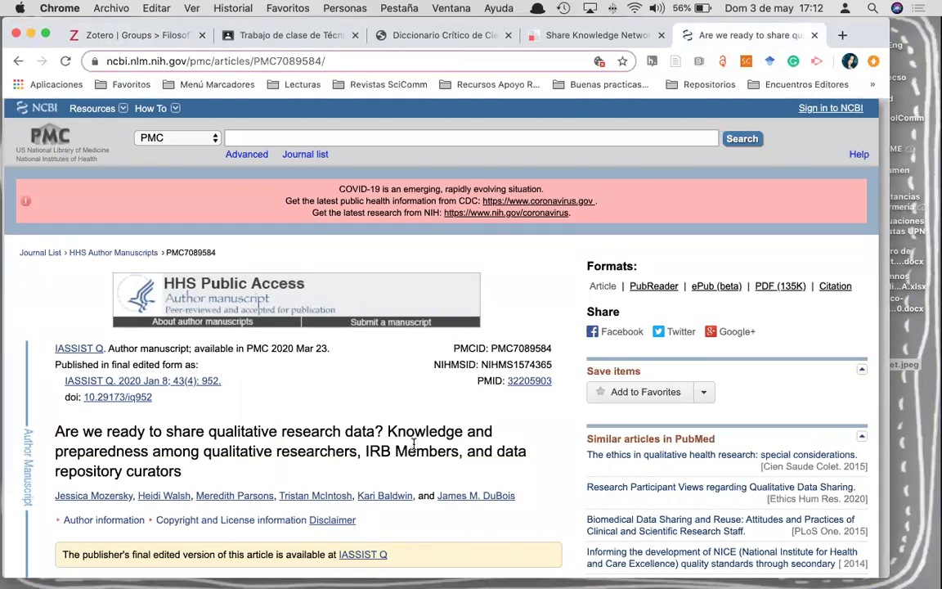
{"action": "left_click", "coordinate": [154, 35]}
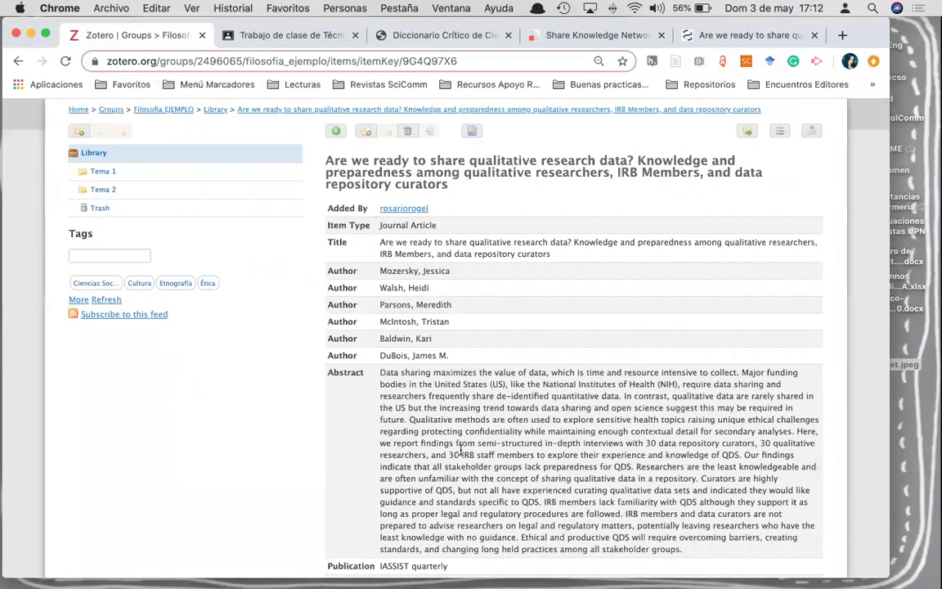
{"action": "scroll", "coordinate": [461, 448], "scroll_direction": "down", "scroll_amount": 10}
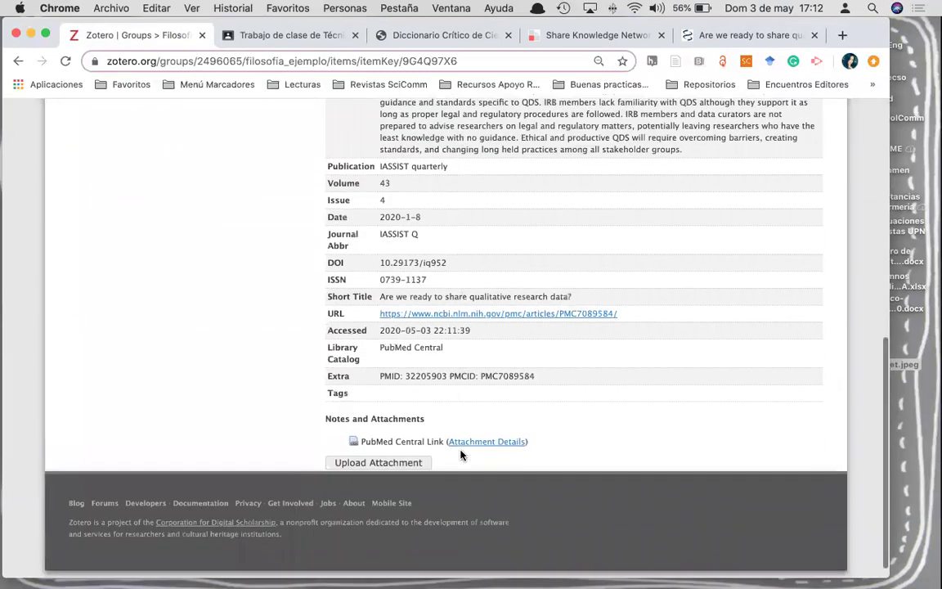
{"action": "scroll", "coordinate": [460, 455], "scroll_direction": "up", "scroll_amount": 1}
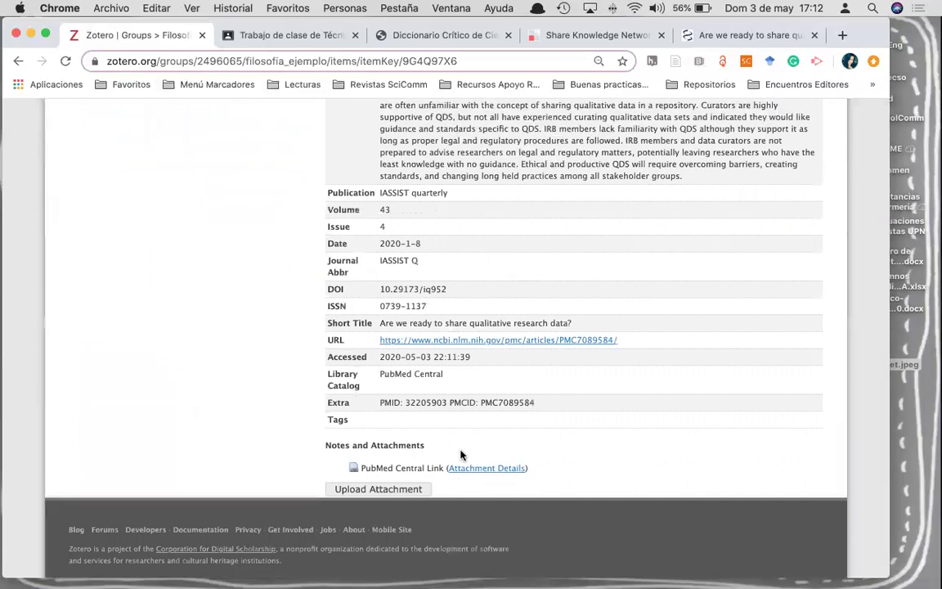
{"action": "scroll", "coordinate": [461, 455], "scroll_direction": "up", "scroll_amount": 10}
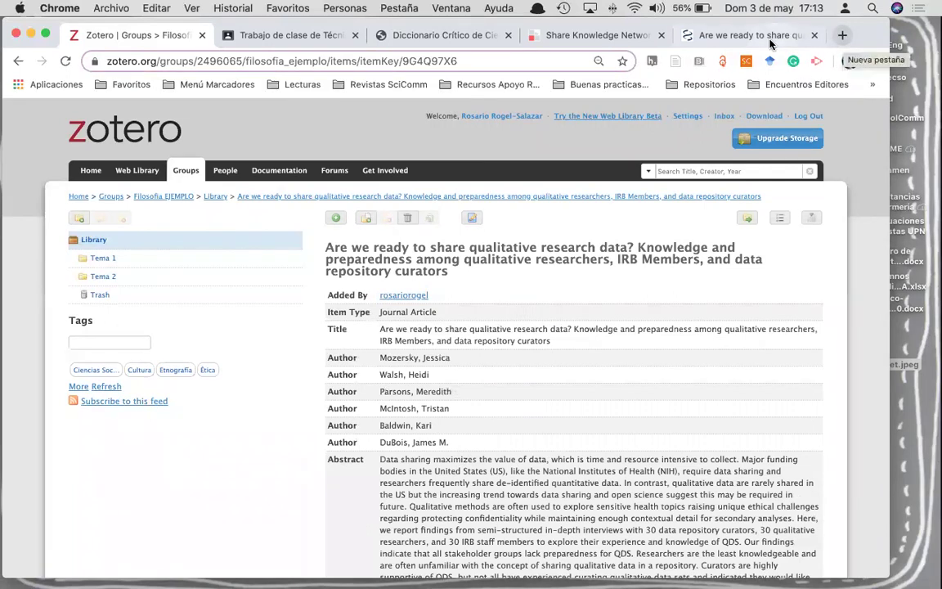
- Go back from the PMC article to Google Scholar's recommended-articles list
{"action": "left_click", "coordinate": [689, 34]}
{"action": "left_click", "coordinate": [14, 61]}
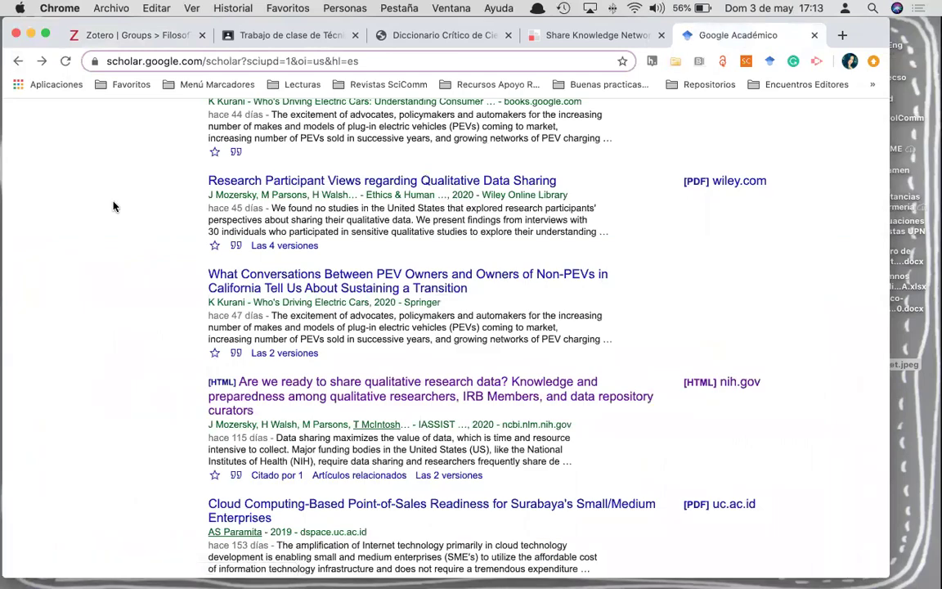
{"action": "scroll", "coordinate": [114, 207], "scroll_direction": "up", "scroll_amount": 5}
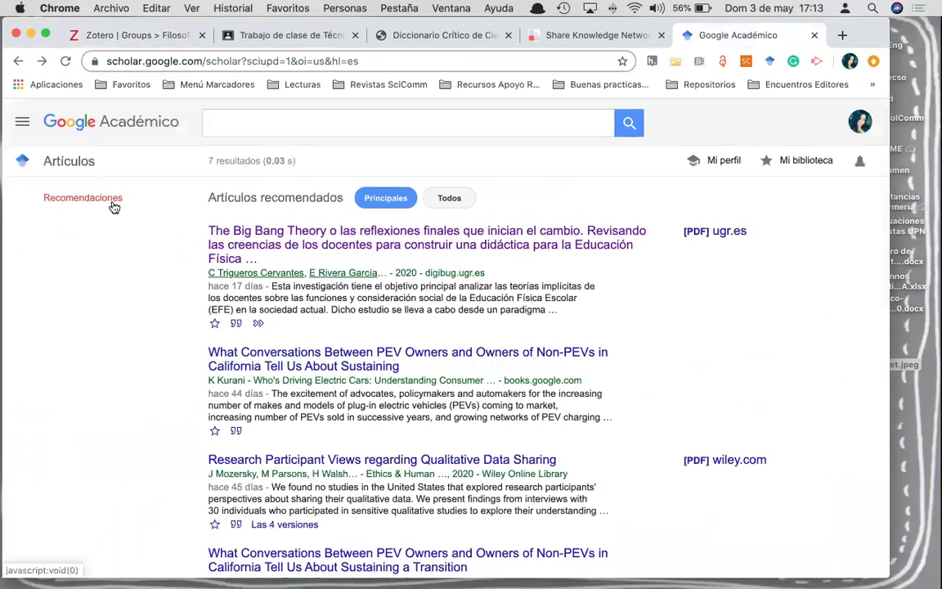
{"action": "scroll", "coordinate": [114, 207], "scroll_direction": "down", "scroll_amount": 6}
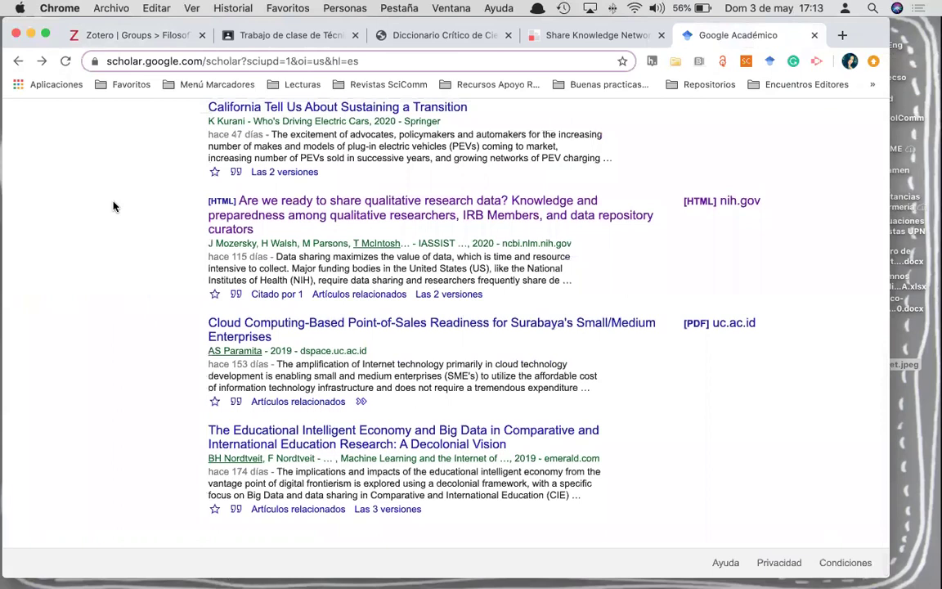
- Search Scholar for 'compartir datos de investigación cualitativo' and open the [LIBRO] El análisis de datos en investigación cualitativa
{"action": "scroll", "coordinate": [160, 221], "scroll_direction": "up", "scroll_amount": 6}
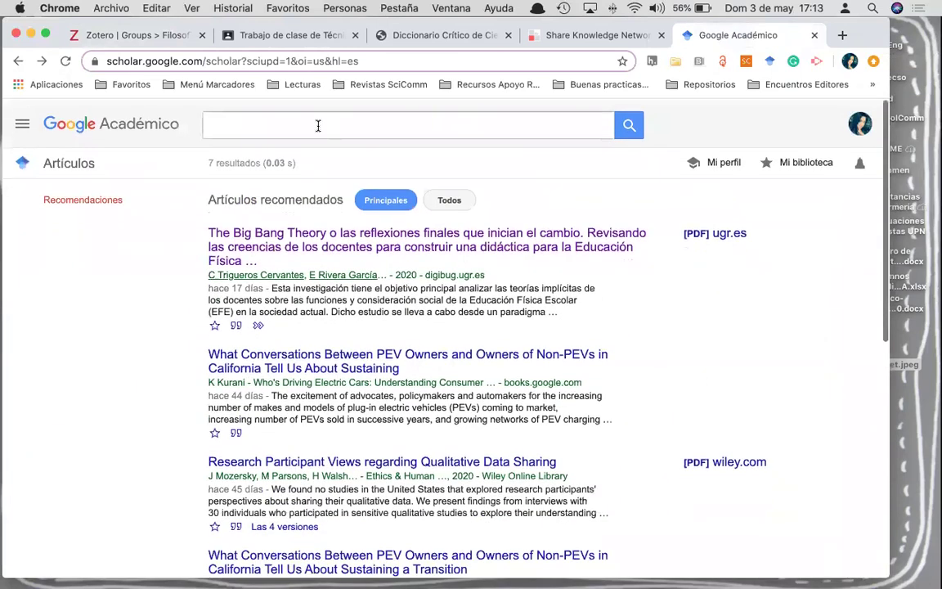
{"action": "left_click", "coordinate": [318, 125]}
{"action": "left_click", "coordinate": [310, 150]}
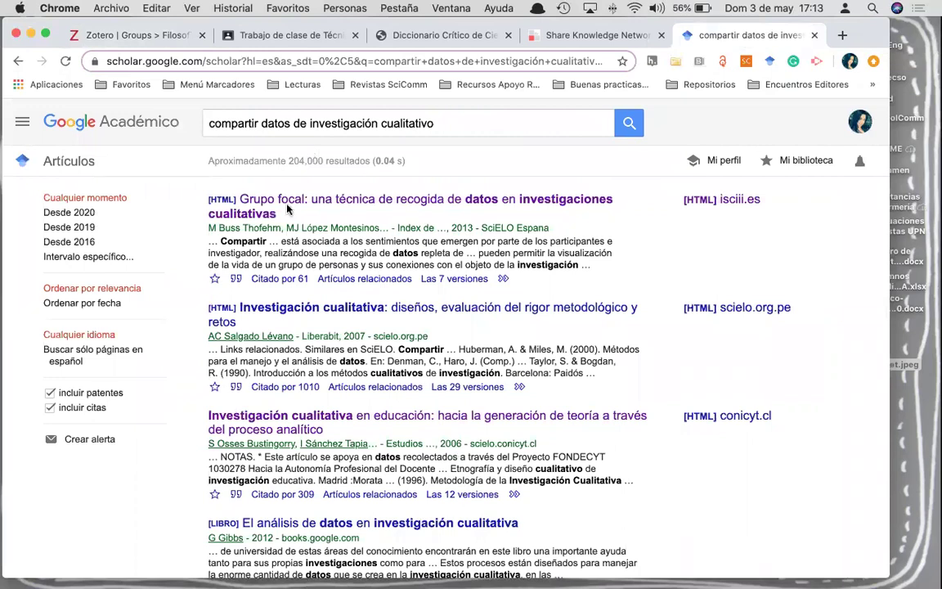
{"action": "scroll", "coordinate": [278, 327], "scroll_direction": "down", "scroll_amount": 5}
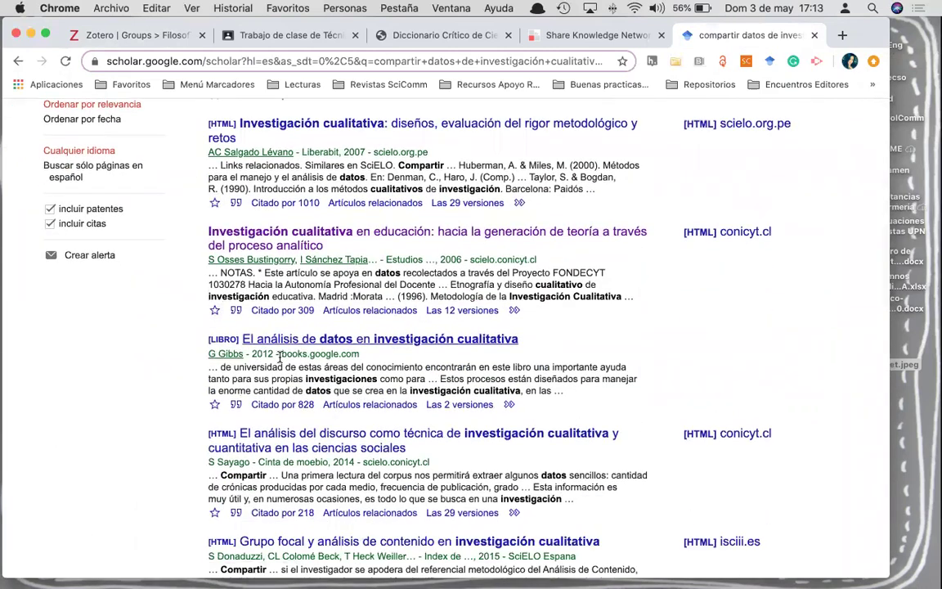
{"action": "left_click", "coordinate": [288, 343]}
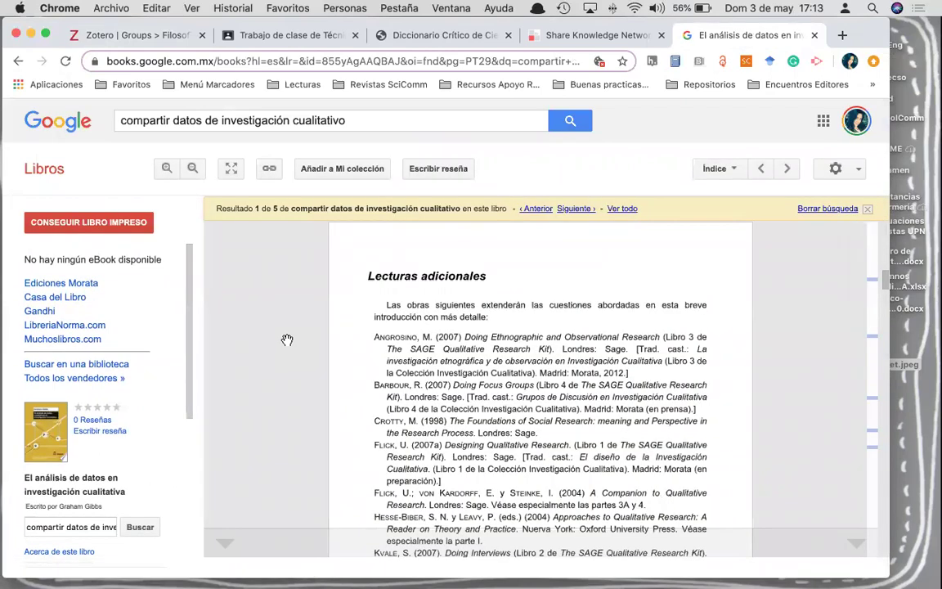
- Save the Gibbs book into Filosofia EJEMPLO > Tema 1 via Zotero Connector's Más... list, then return to the Zotero tab
{"action": "scroll", "coordinate": [504, 354], "scroll_direction": "up", "scroll_amount": 10}
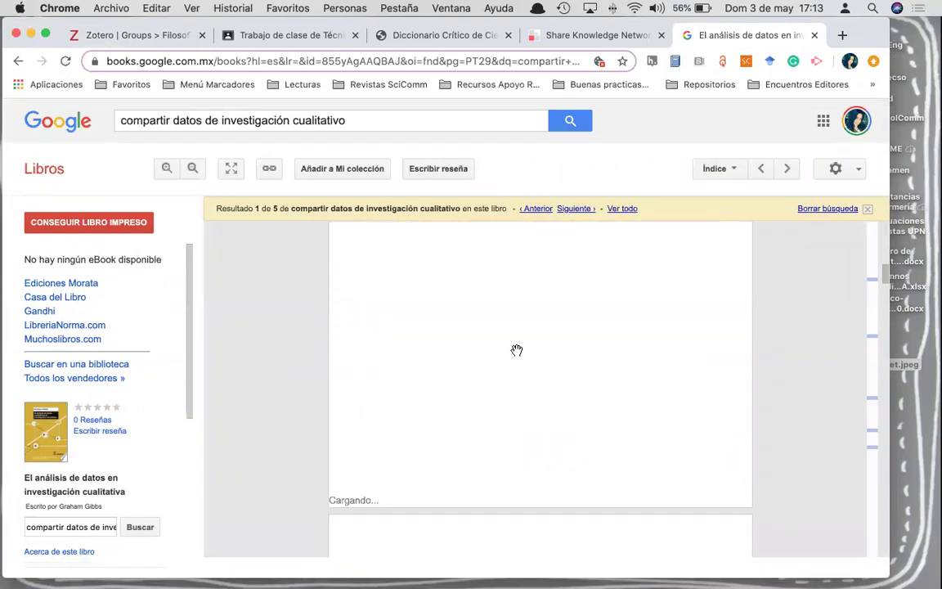
{"action": "left_click_drag", "start_coordinate": [885, 273], "coordinate": [884, 222]}
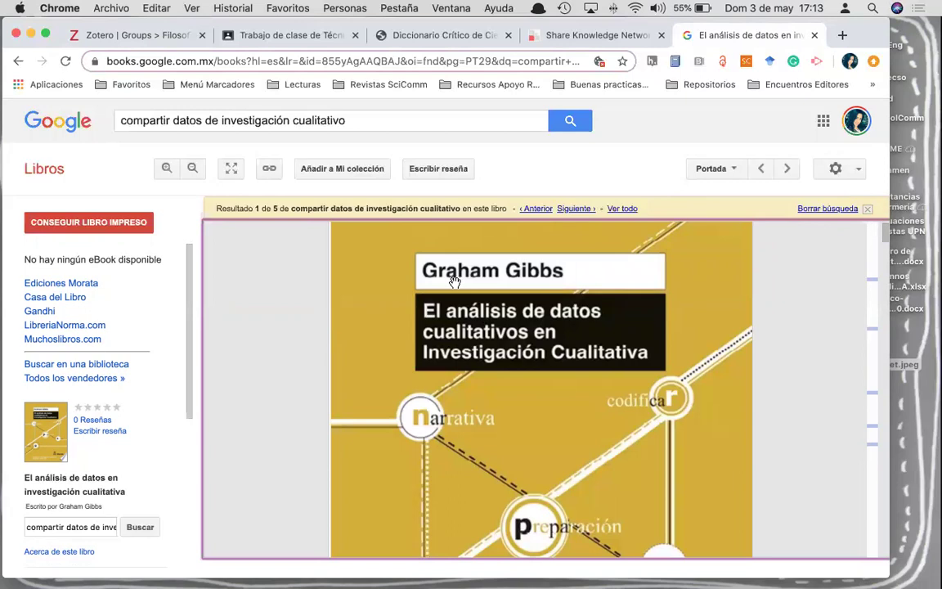
{"action": "left_click", "coordinate": [673, 62]}
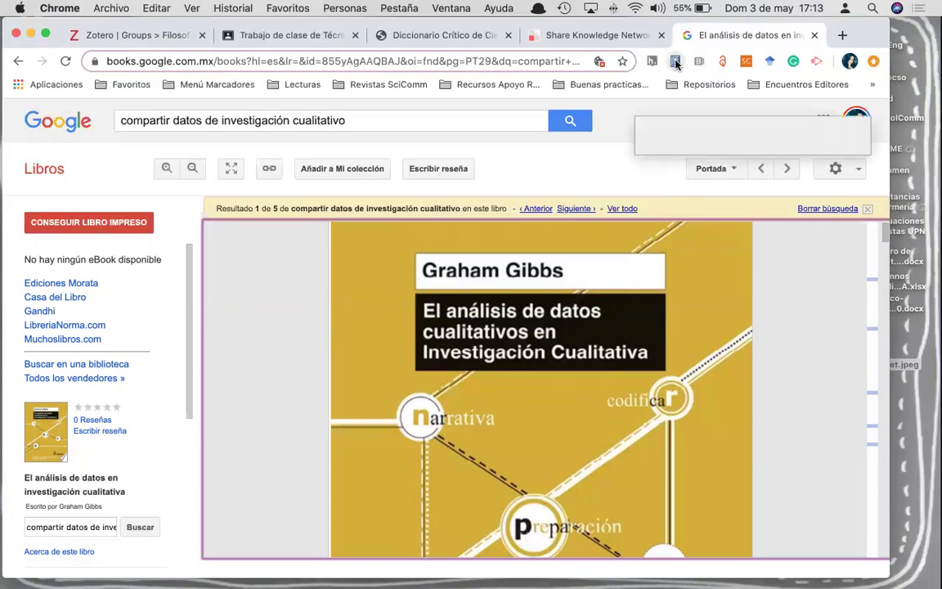
{"action": "left_click", "coordinate": [740, 129]}
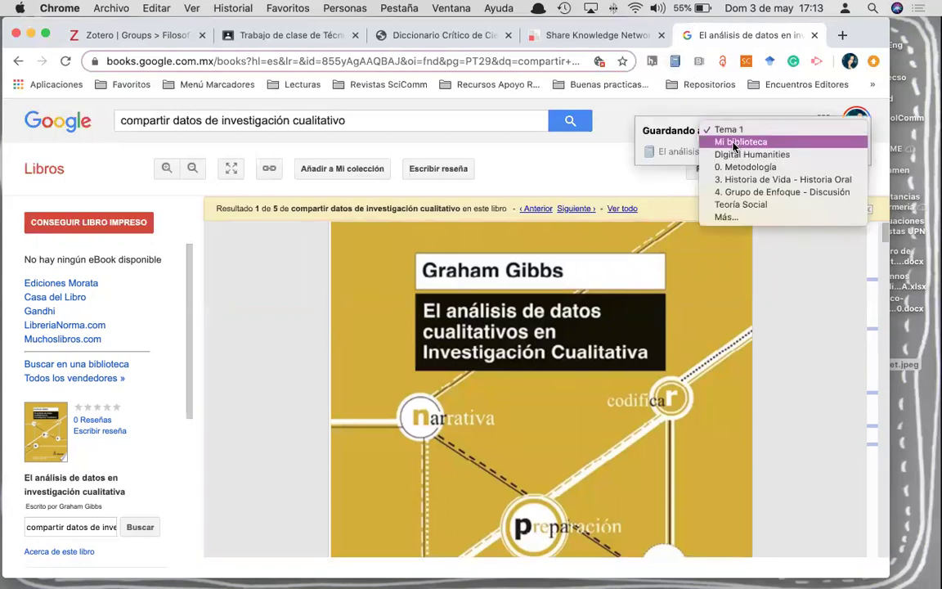
{"action": "left_click", "coordinate": [726, 216]}
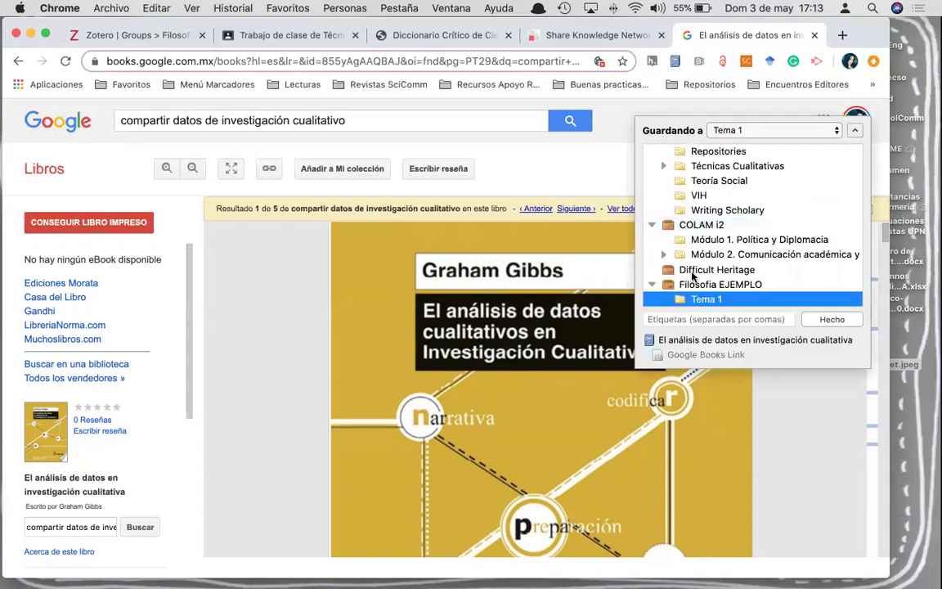
{"action": "scroll", "coordinate": [720, 262], "scroll_direction": "down", "scroll_amount": 2}
{"action": "left_click", "coordinate": [832, 320]}
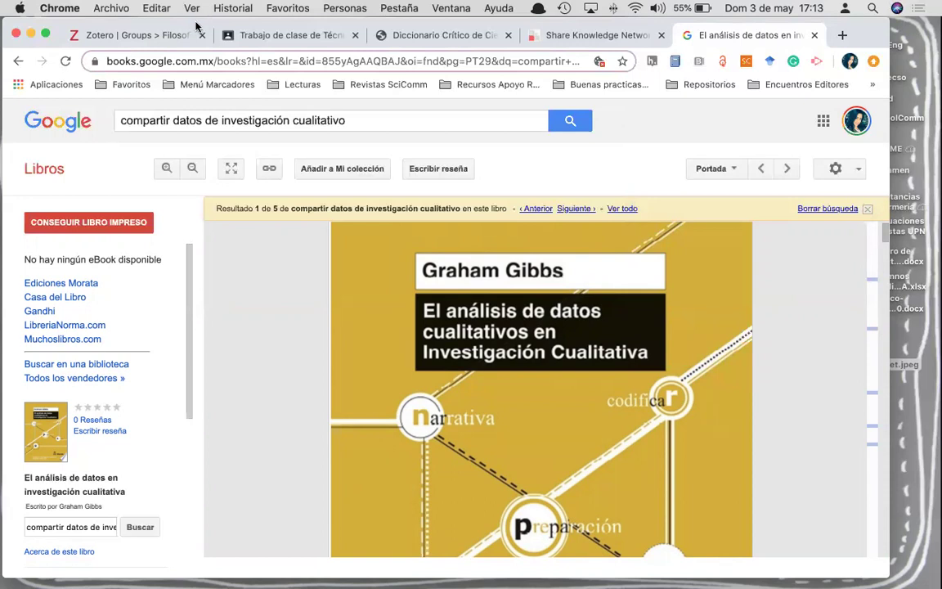
{"action": "left_click", "coordinate": [129, 37]}
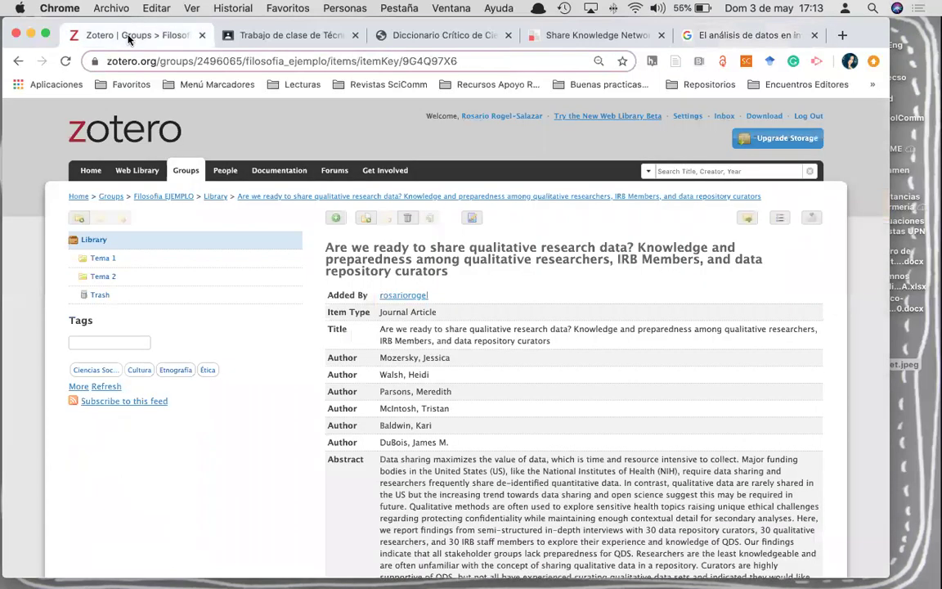
- Reload the web library, open Tema 1, check the book in desktop Zotero with a wider info pane, then return to Chrome
{"action": "left_click", "coordinate": [65, 62]}
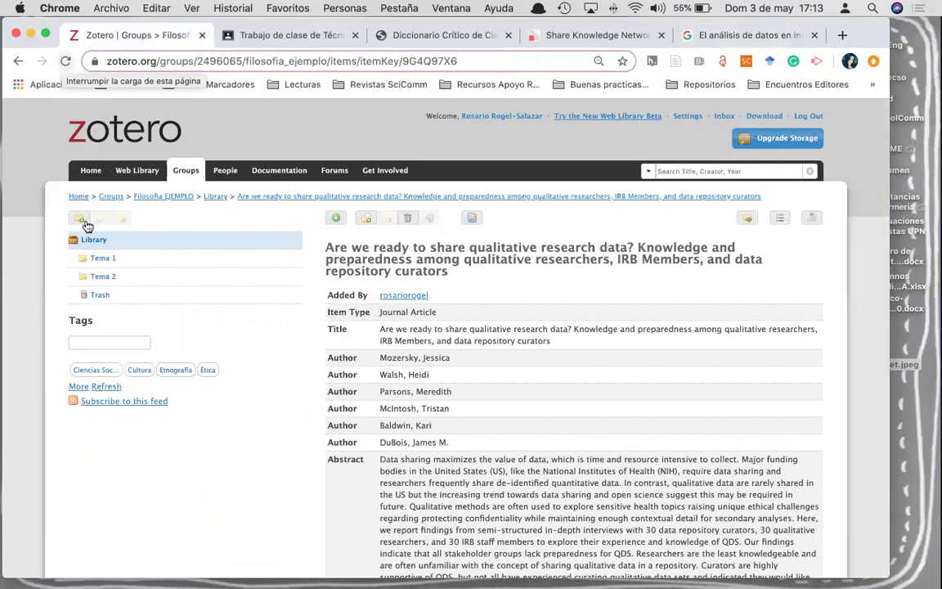
{"action": "left_click", "coordinate": [113, 257]}
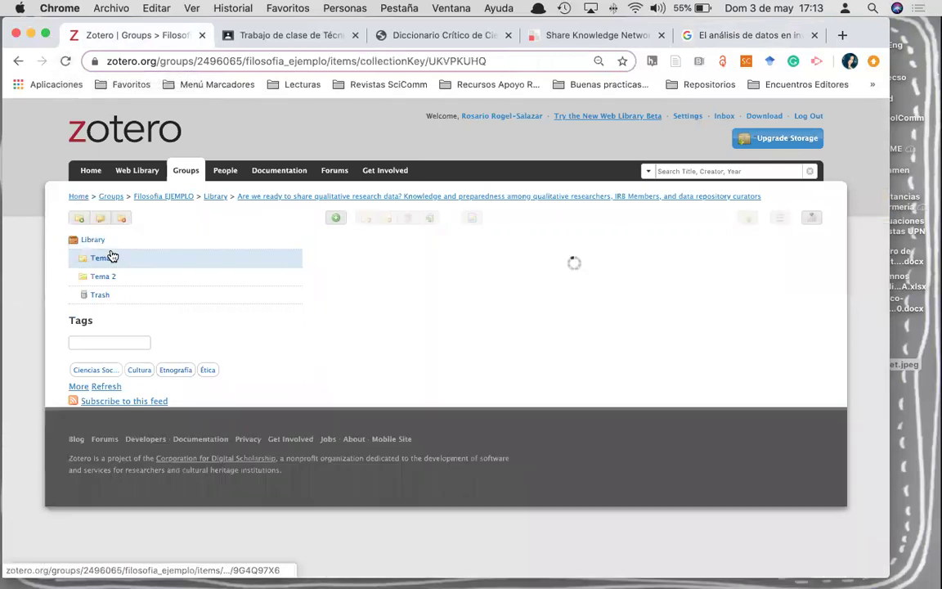
{"action": "key", "text": "ctrl+Up"}
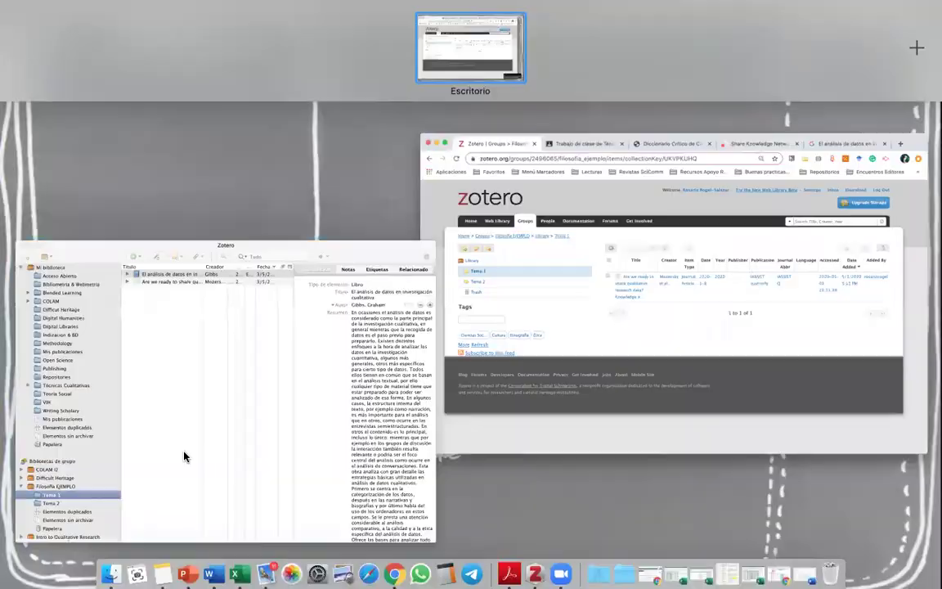
{"action": "left_click", "coordinate": [184, 456]}
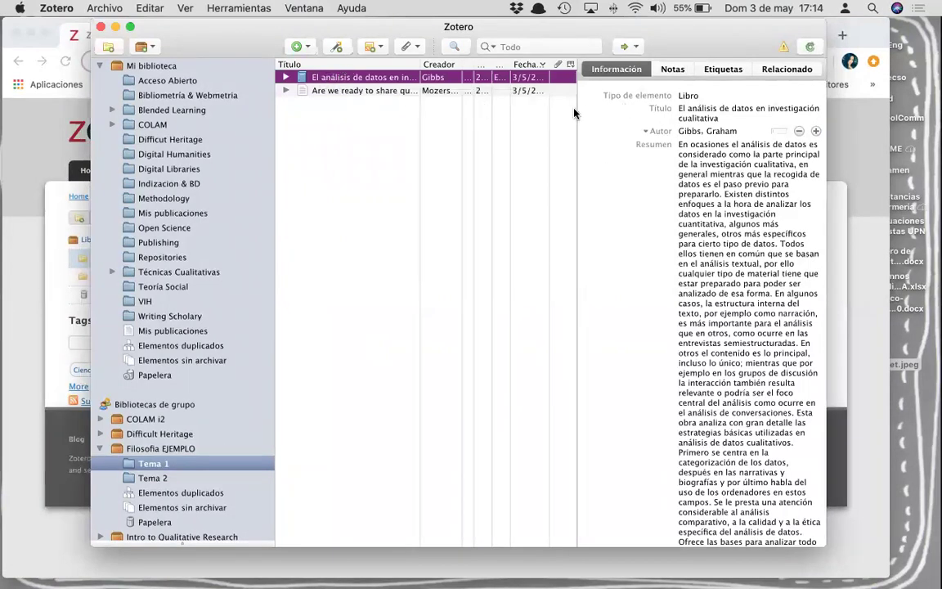
{"action": "left_click_drag", "start_coordinate": [575, 106], "coordinate": [489, 108]}
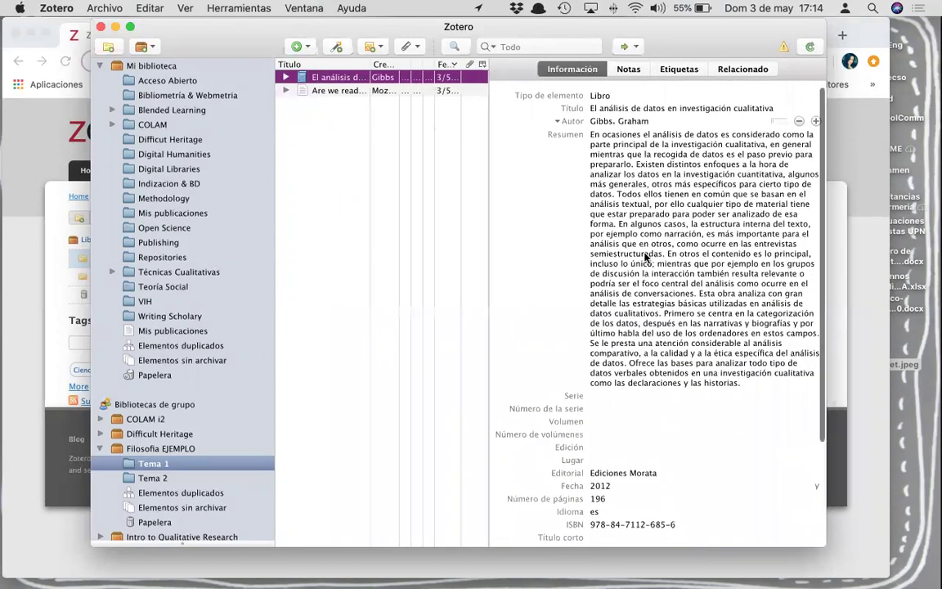
{"action": "scroll", "coordinate": [655, 354], "scroll_direction": "down", "scroll_amount": 5}
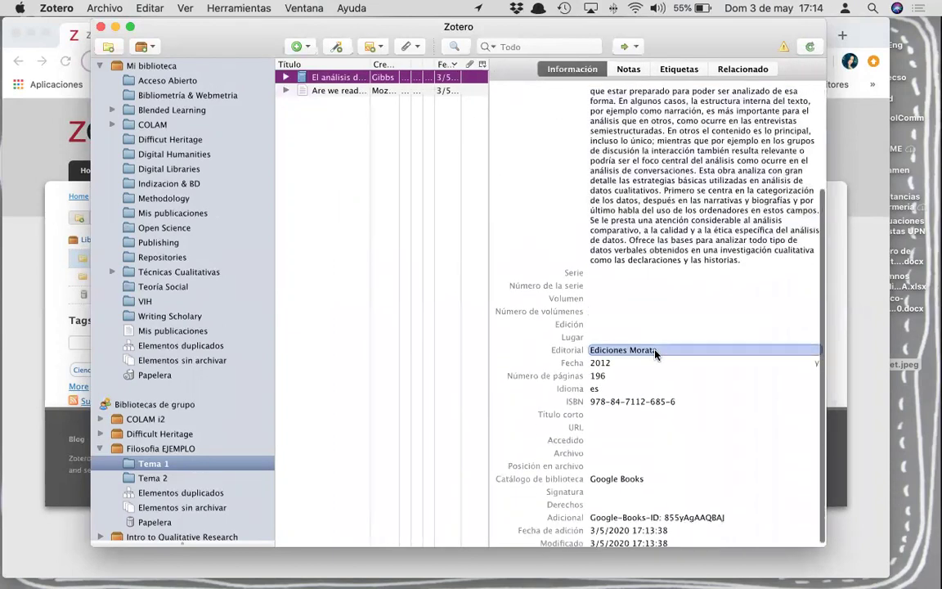
{"action": "scroll", "coordinate": [656, 353], "scroll_direction": "down", "scroll_amount": 1}
{"action": "scroll", "coordinate": [655, 353], "scroll_direction": "up", "scroll_amount": 6}
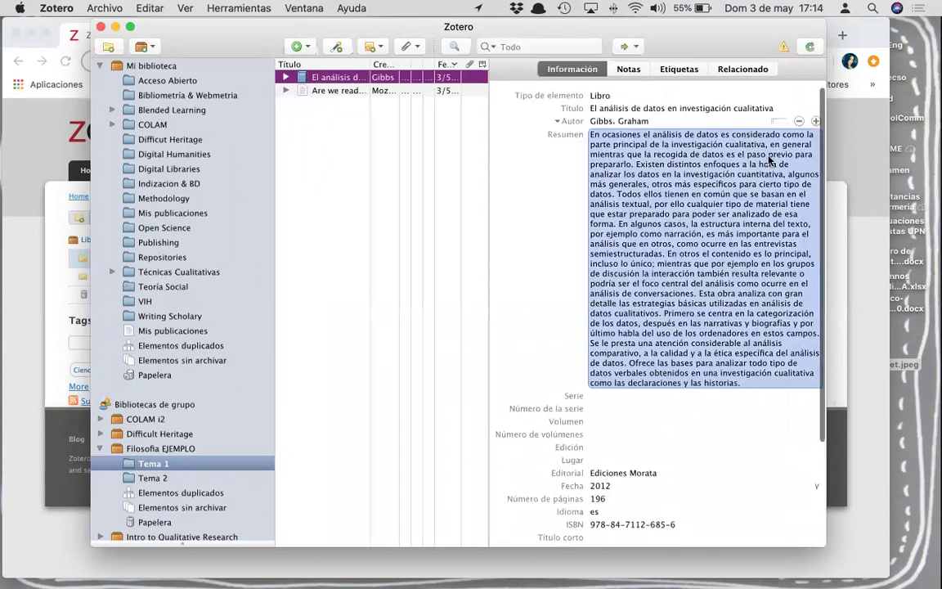
{"action": "key", "text": "super+Tab"}
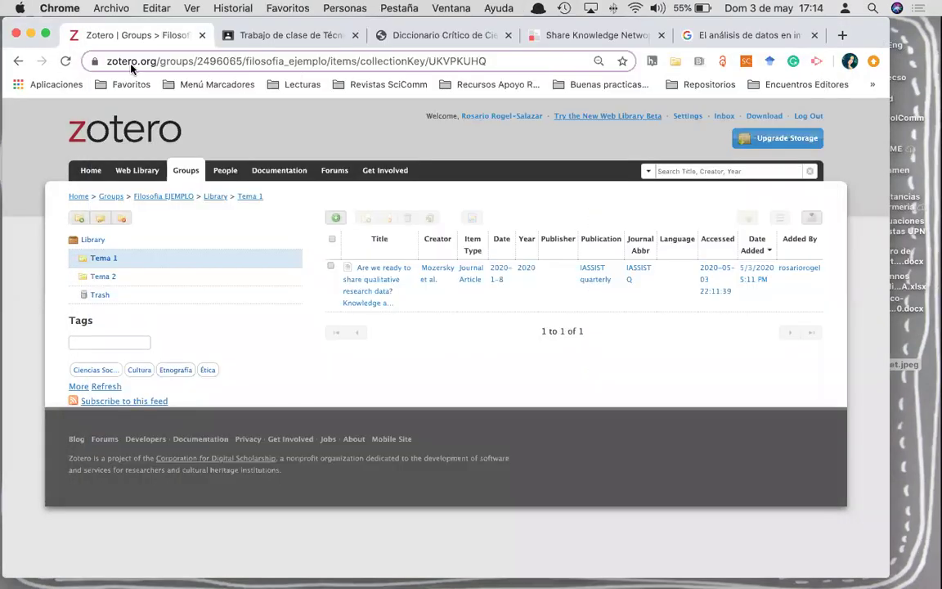
- Replace the Scholar query with 'grupos de enfoque' and open the Enfoques de aprendizaje article
{"action": "left_click", "coordinate": [727, 36]}
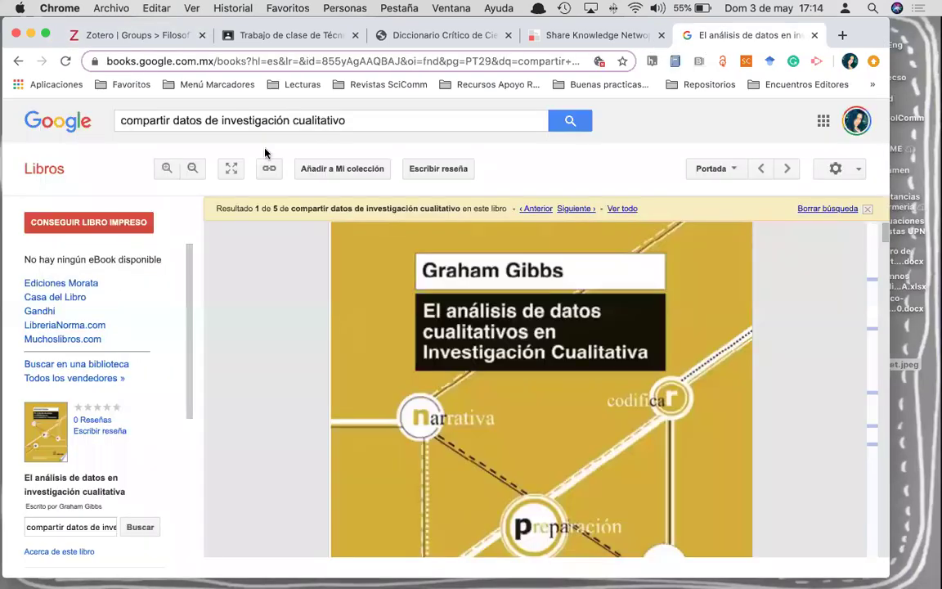
{"action": "left_click", "coordinate": [13, 63]}
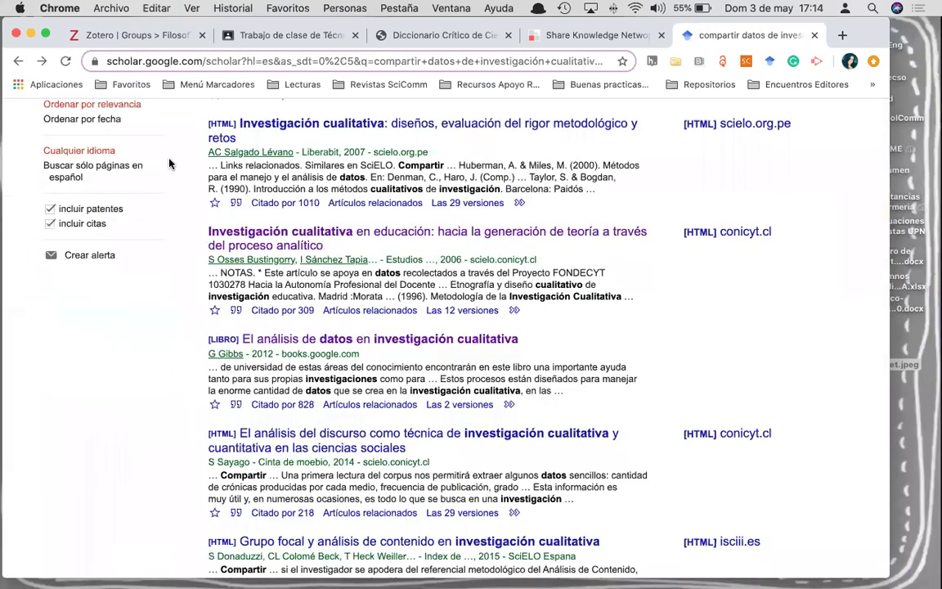
{"action": "scroll", "coordinate": [151, 142], "scroll_direction": "up", "scroll_amount": 5}
{"action": "left_click_drag", "start_coordinate": [458, 126], "coordinate": [211, 65]}
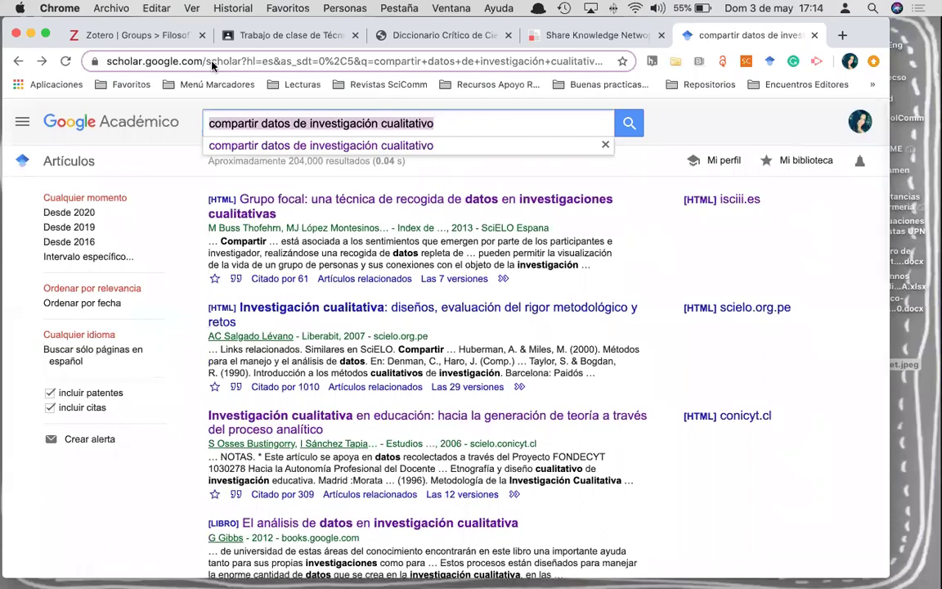
{"action": "type", "text": "investi"}
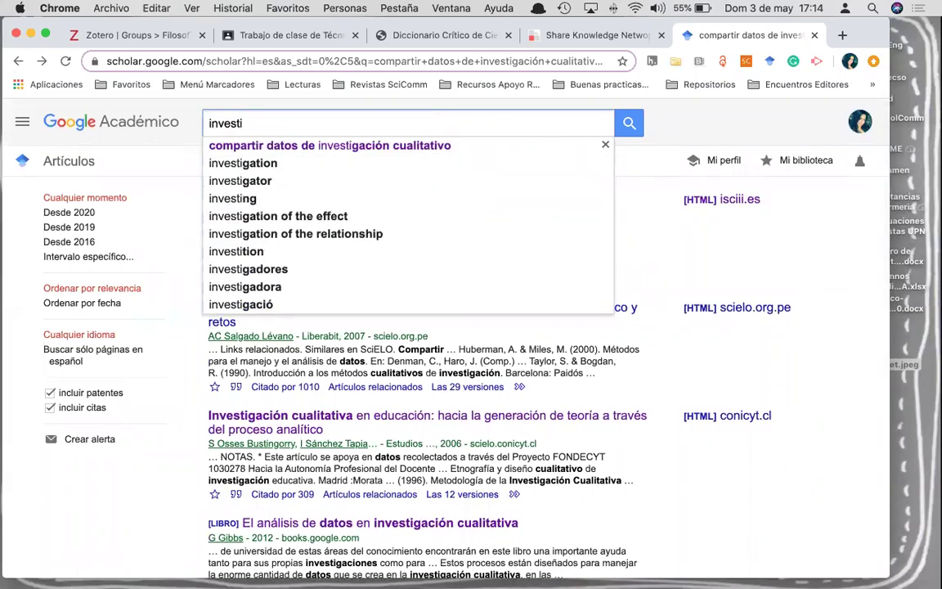
{"action": "type", "text": "gacion"}
{"action": "key", "text": "super+a"}
{"action": "type", "text": "grupos de enf"}
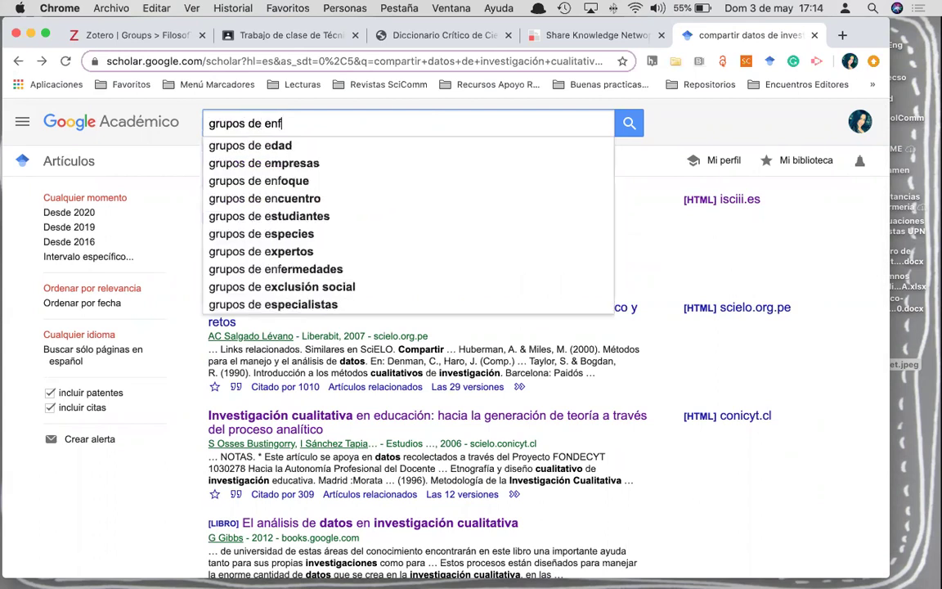
{"action": "type", "text": "oque"}
{"action": "key", "text": "Return"}
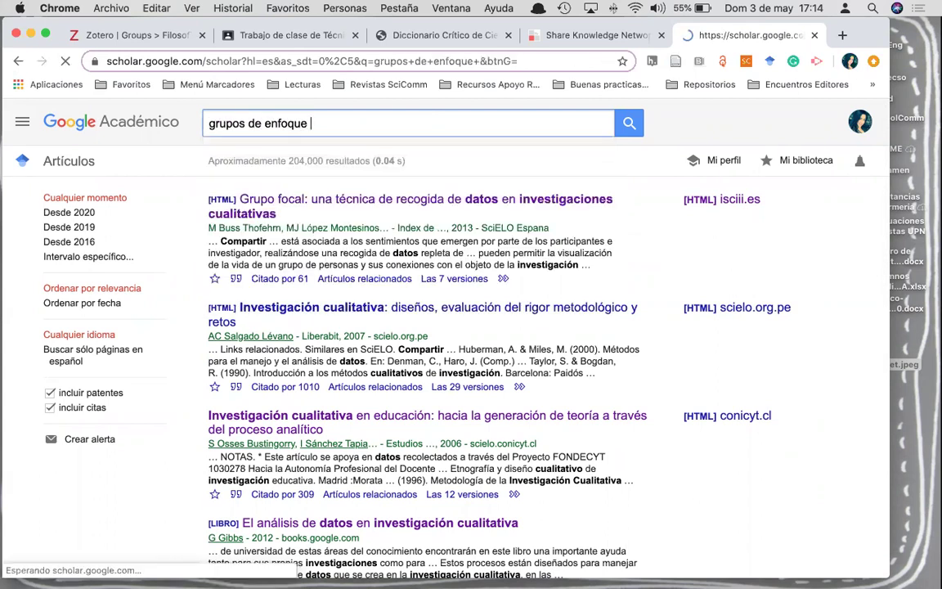
{"action": "scroll", "coordinate": [155, 283], "scroll_direction": "down", "scroll_amount": 10}
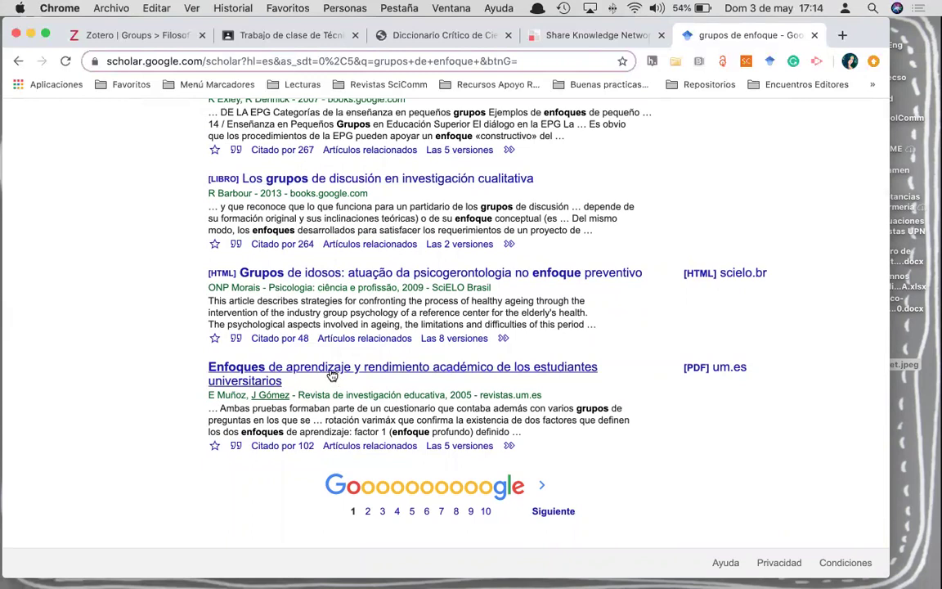
{"action": "left_click", "coordinate": [332, 374]}
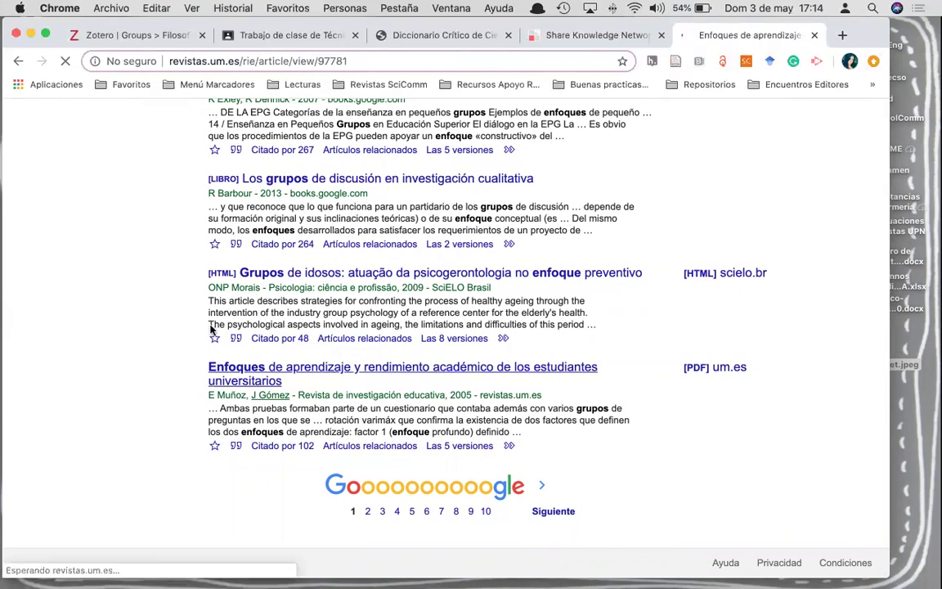
- Save the Enfoques de aprendizaje article into Filosofia EJEMPLO > Tema 2, then return to the Zotero group tab
{"action": "scroll", "coordinate": [254, 356], "scroll_direction": "down", "scroll_amount": 3}
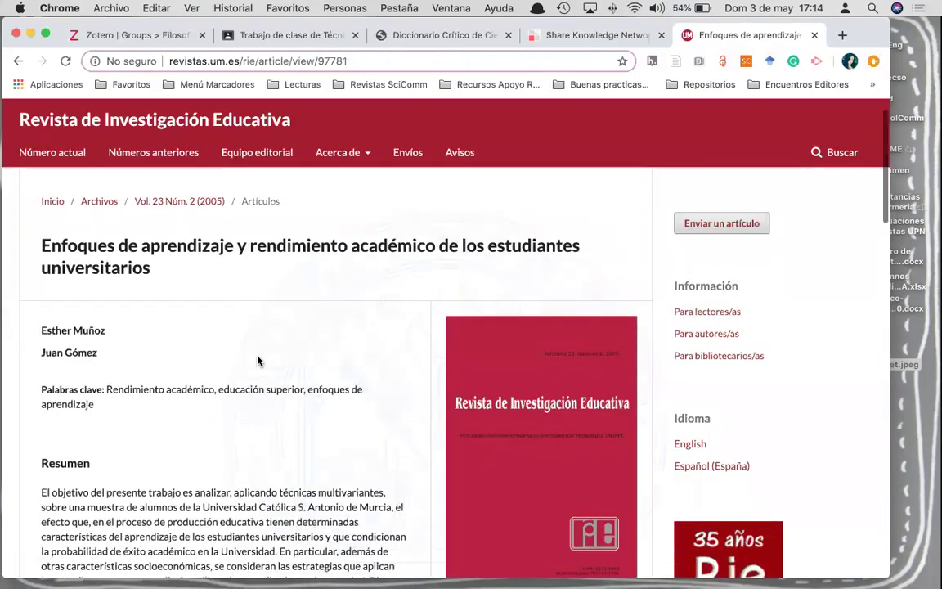
{"action": "scroll", "coordinate": [231, 320], "scroll_direction": "up", "scroll_amount": 3}
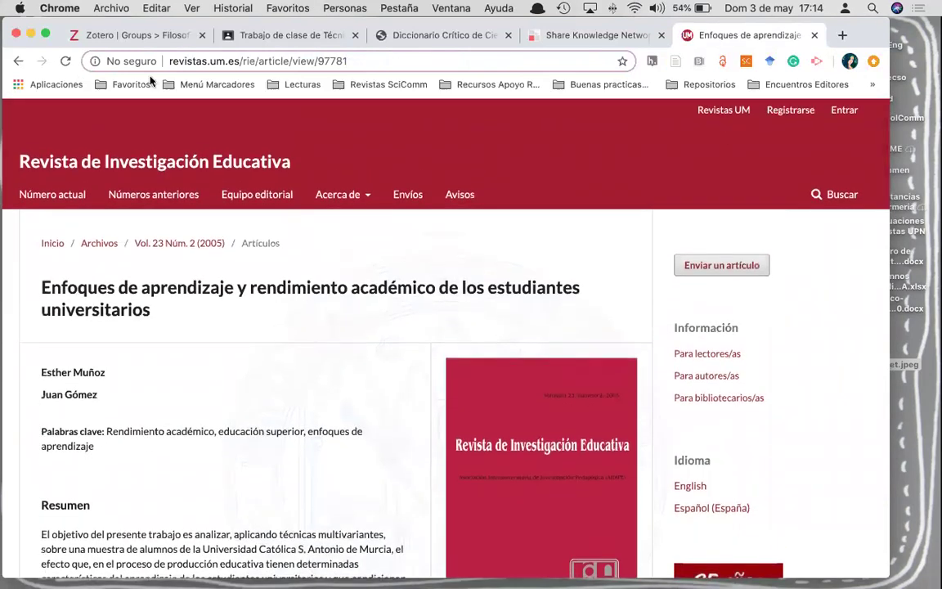
{"action": "left_click", "coordinate": [677, 62]}
{"action": "left_click", "coordinate": [736, 131]}
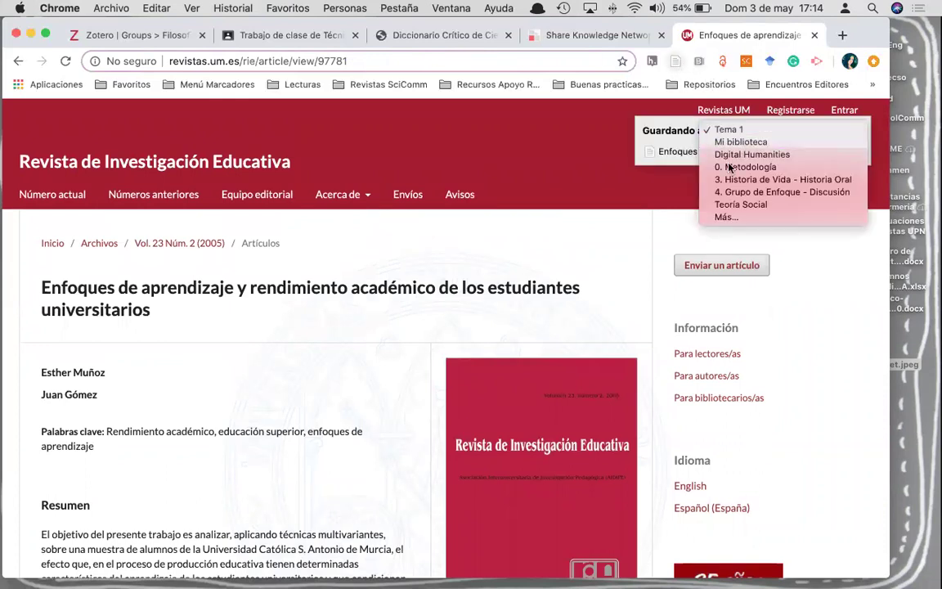
{"action": "left_click", "coordinate": [726, 217]}
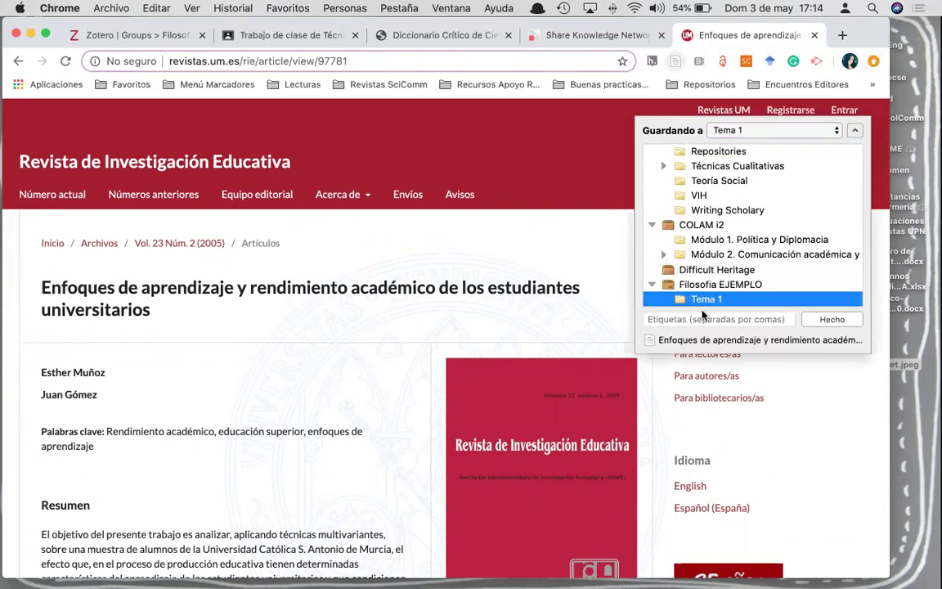
{"action": "scroll", "coordinate": [720, 274], "scroll_direction": "down", "scroll_amount": 2}
{"action": "left_click", "coordinate": [709, 273]}
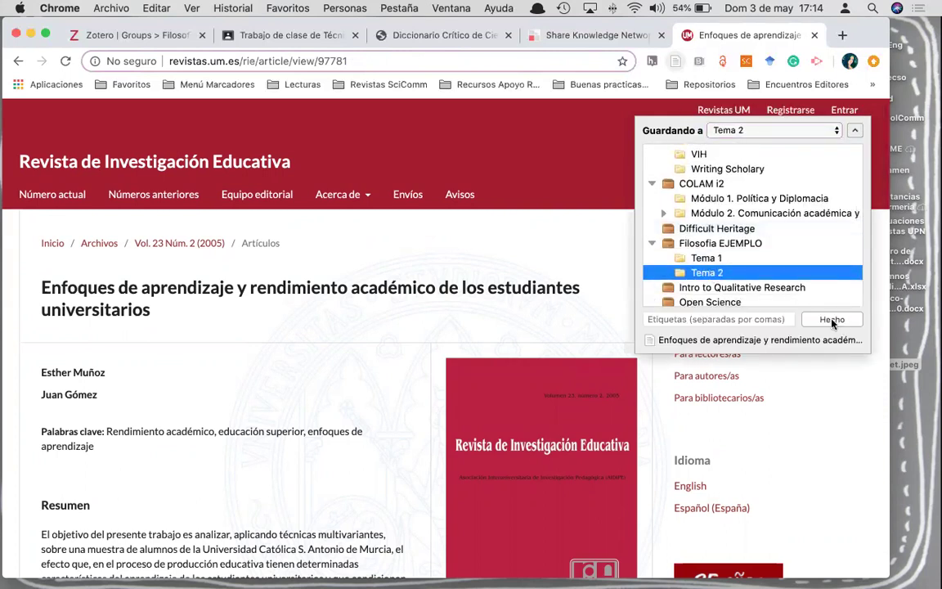
{"action": "left_click", "coordinate": [832, 320]}
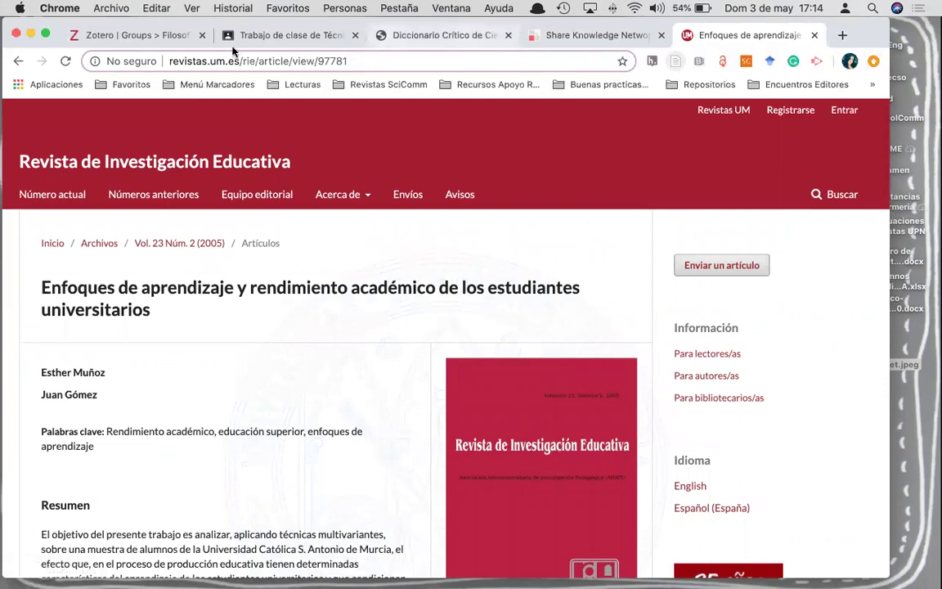
{"action": "left_click", "coordinate": [85, 34]}
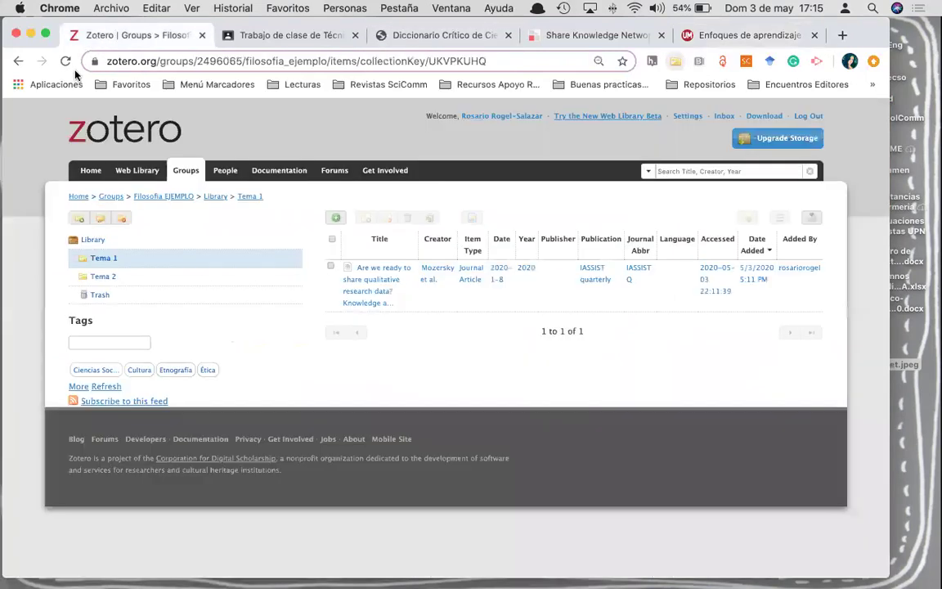
- Confirm in the Zotero desktop app that Tema 2 holds the Enfoques de aprendizaje article, then return to the article page
{"action": "left_click", "coordinate": [66, 61]}
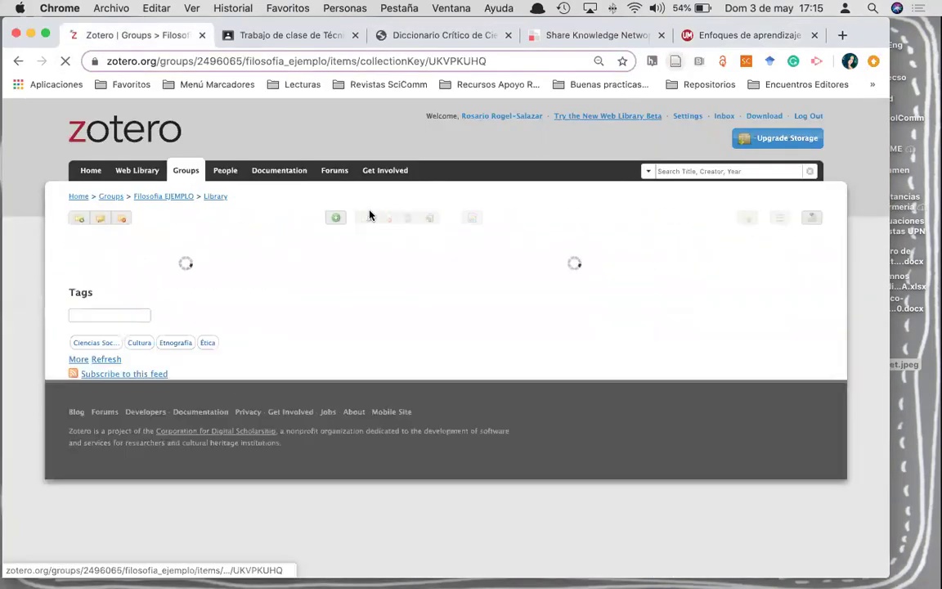
{"action": "key", "text": "ctrl+Up"}
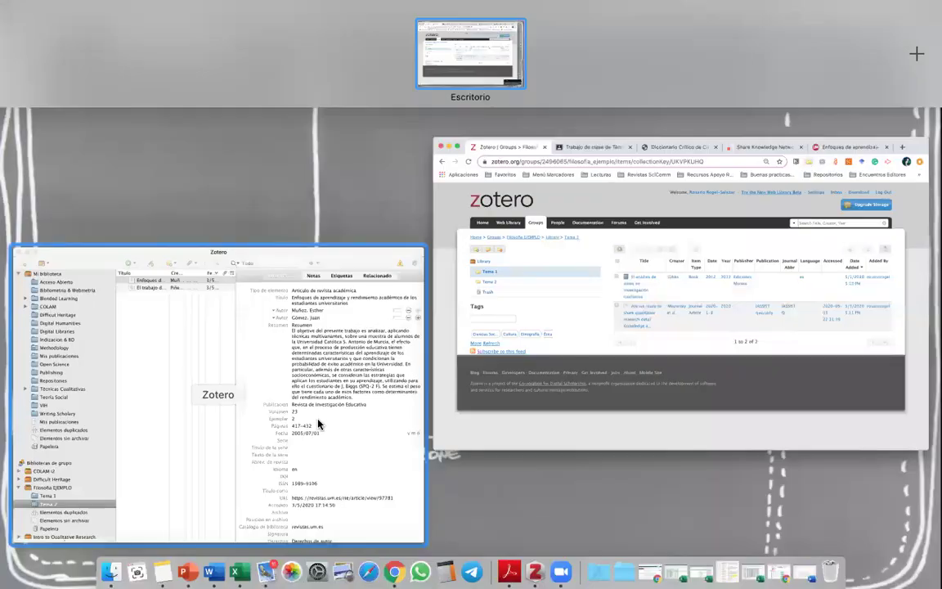
{"action": "left_click", "coordinate": [166, 296]}
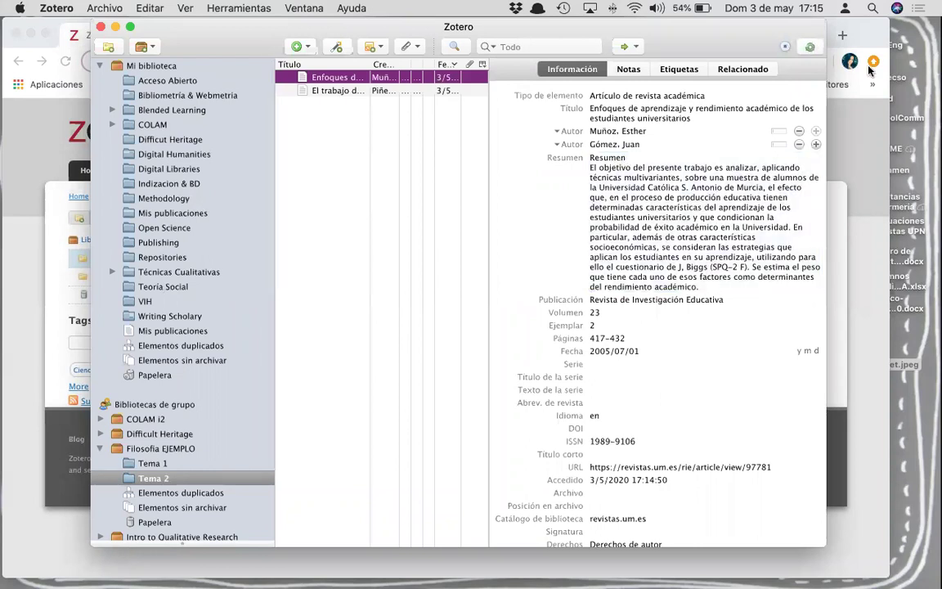
{"action": "key", "text": "super+Tab"}
{"action": "left_click", "coordinate": [736, 35]}
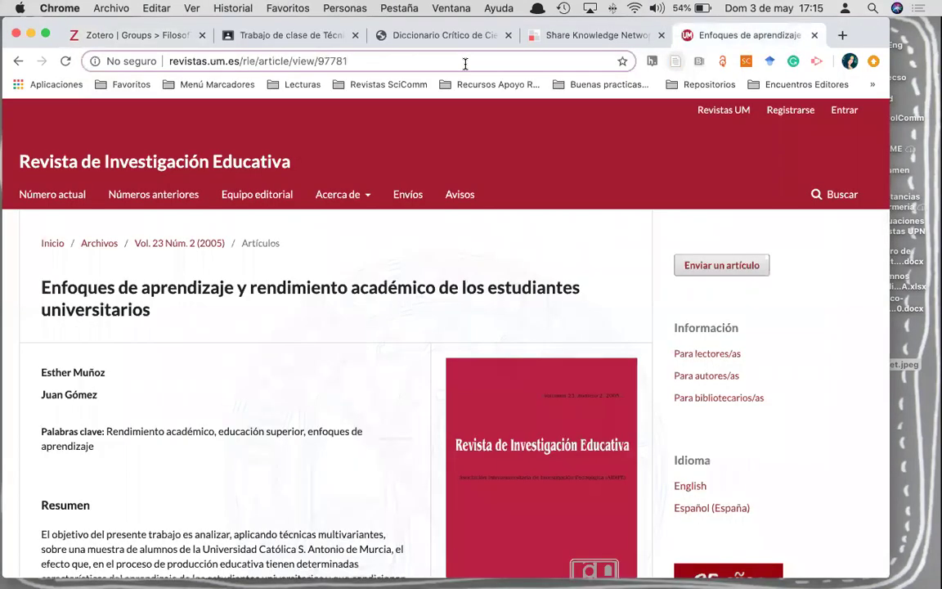
- Abandon the search text typed in the wrong window and return to Chrome
{"action": "type", "text": "ope"}
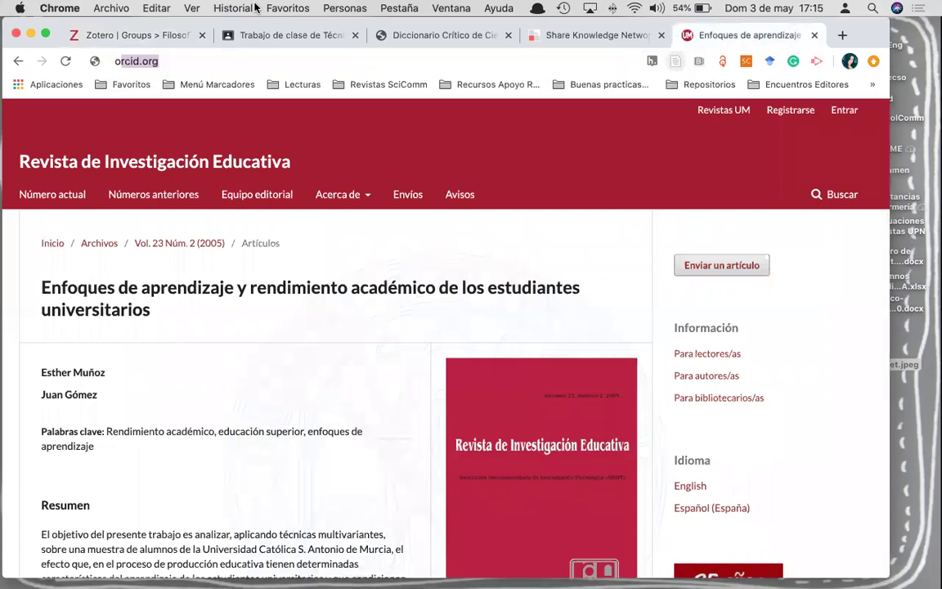
{"action": "key", "text": "BackSpace"}
{"action": "key", "text": "BackSpace"}
{"action": "key", "text": "BackSpace"}
{"action": "type", "text": "datos aierto"}
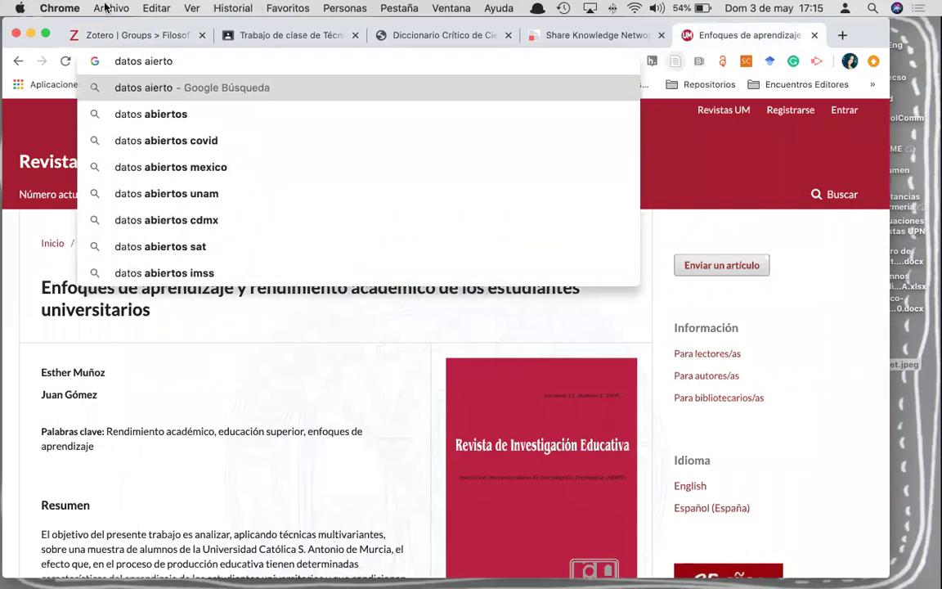
{"action": "key", "text": "ctrl+Up"}
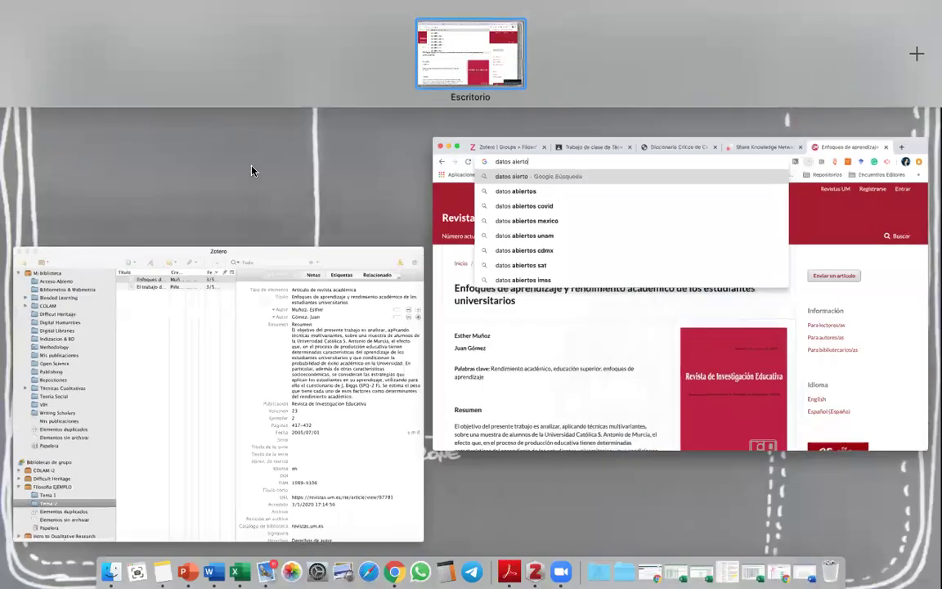
{"action": "left_click", "coordinate": [482, 238]}
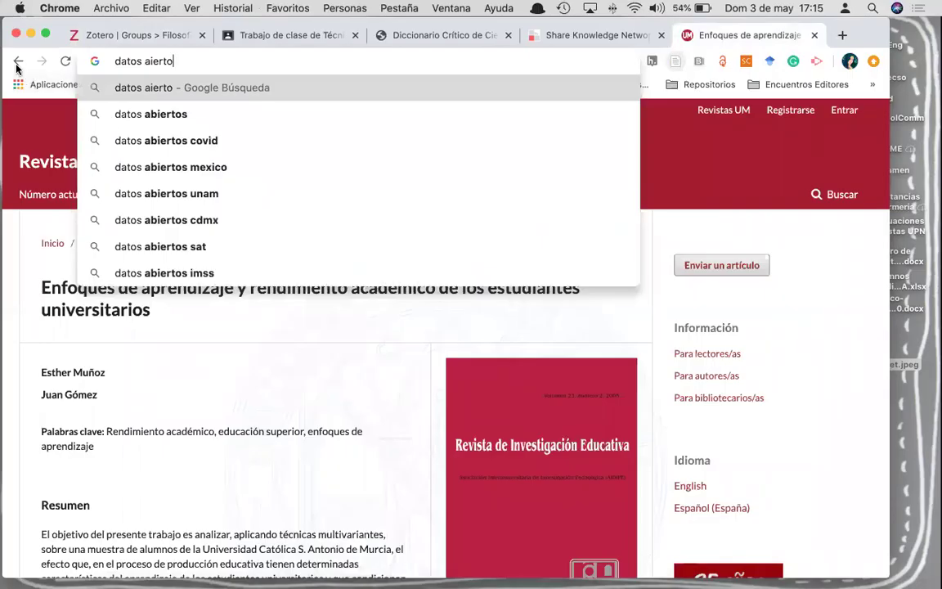
- Search Google Scholar for 'datos abierto gobierno' and open the El desafío hacia el gobierno abierto PDF
{"action": "left_click", "coordinate": [18, 62]}
{"action": "scroll", "coordinate": [470, 500], "scroll_direction": "up", "scroll_amount": 15}
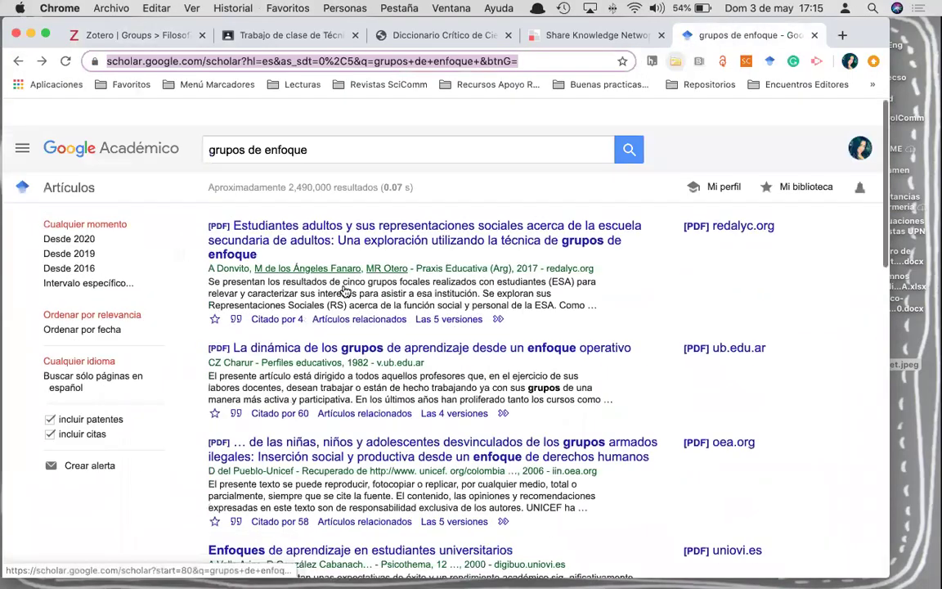
{"action": "triple_click", "coordinate": [328, 124]}
{"action": "type", "text": "datos "}
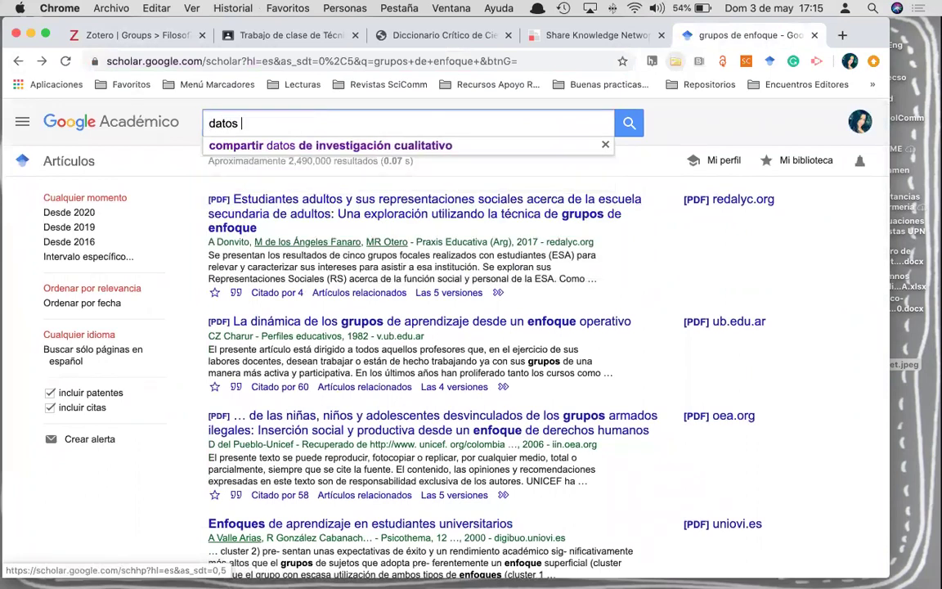
{"action": "type", "text": "abierto gobierno"}
{"action": "key", "text": "Return"}
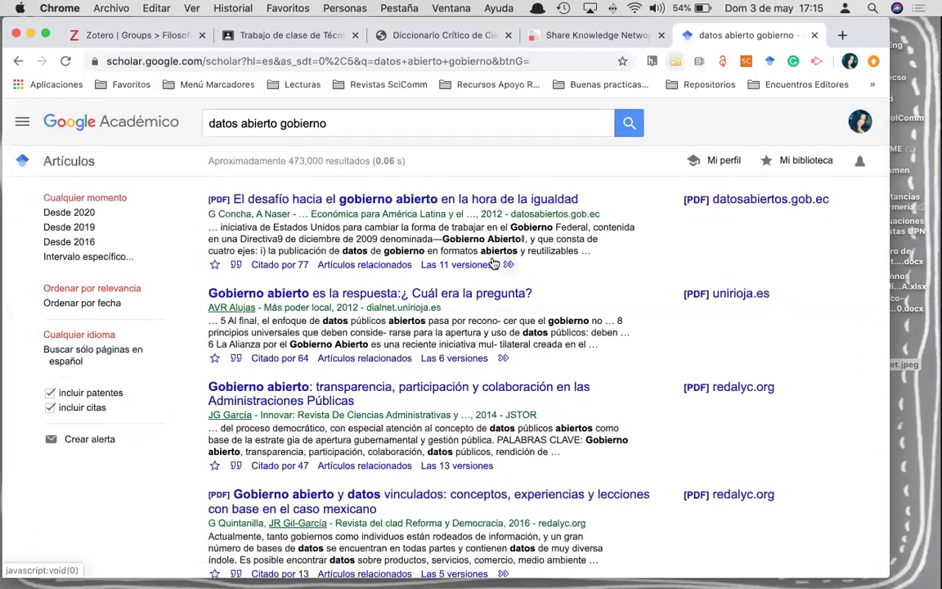
{"action": "left_click", "coordinate": [393, 199]}
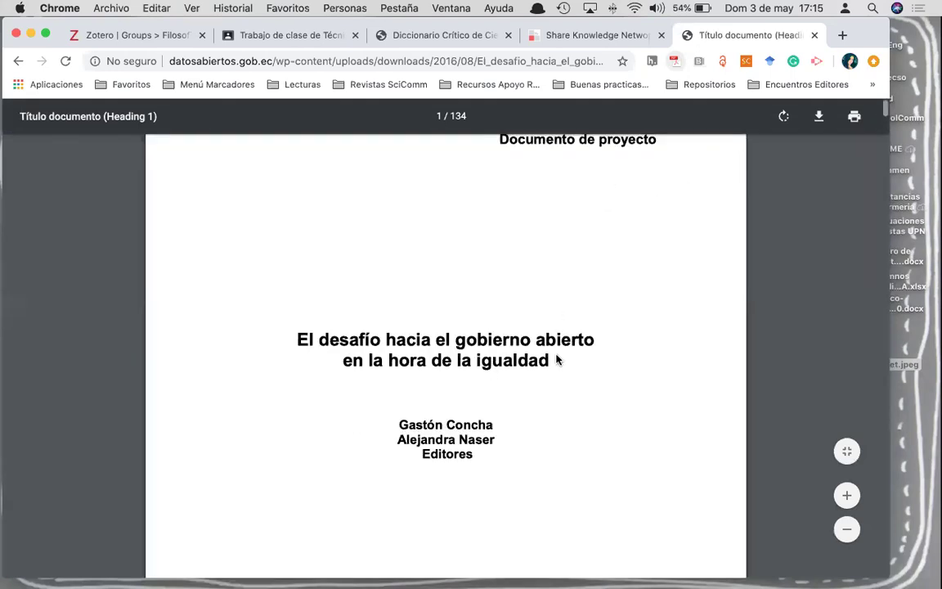
{"action": "scroll", "coordinate": [556, 360], "scroll_direction": "down", "scroll_amount": 6}
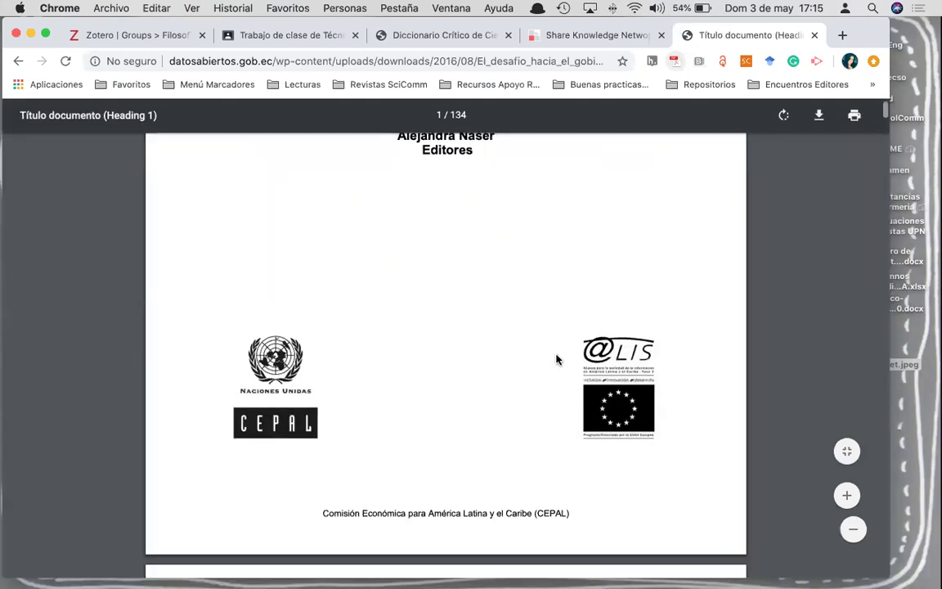
{"action": "scroll", "coordinate": [556, 360], "scroll_direction": "up", "scroll_amount": 6}
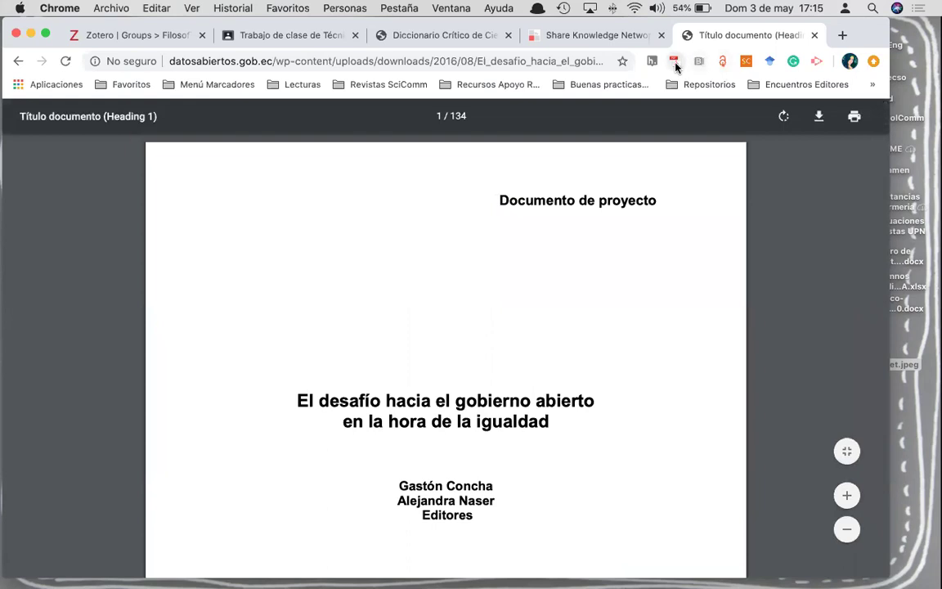
- Save the open PDF to Tema 2 with the Zotero Connector and check the desktop app
{"action": "left_click", "coordinate": [675, 62]}
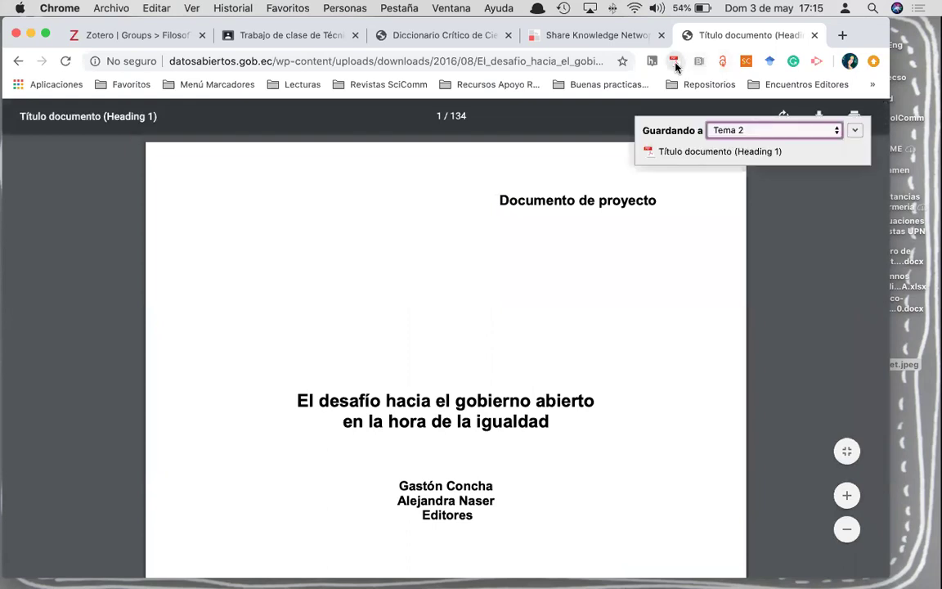
{"action": "left_click", "coordinate": [857, 133]}
{"action": "left_click", "coordinate": [837, 324]}
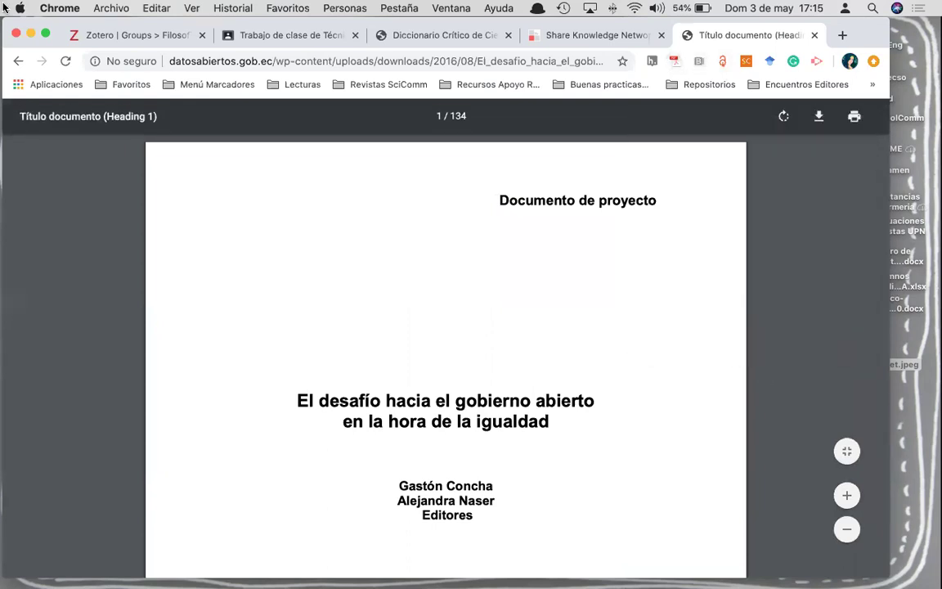
{"action": "mouse_move", "coordinate": [2, 1]}
{"action": "left_click", "coordinate": [195, 384]}
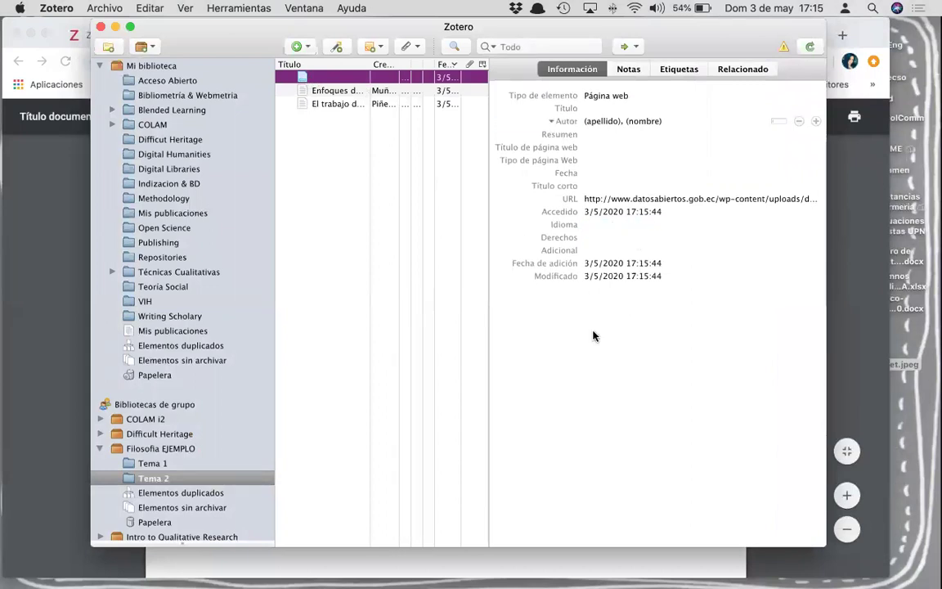
{"action": "left_click", "coordinate": [22, 286]}
- Open the new [Untitled] Web Page record in the group library's Tema 2 collection
{"action": "left_click", "coordinate": [98, 35]}
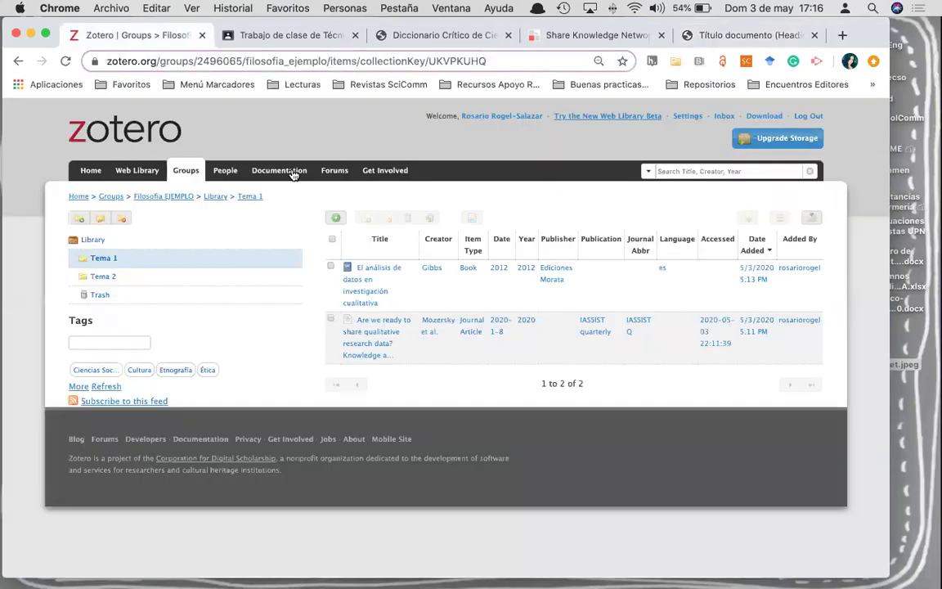
{"action": "left_click", "coordinate": [120, 277]}
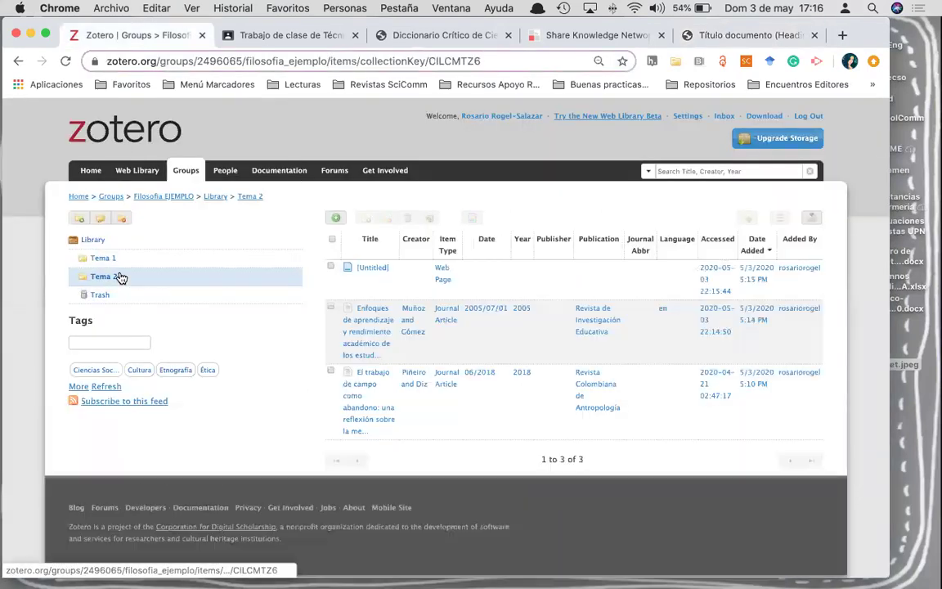
{"action": "left_click", "coordinate": [442, 276]}
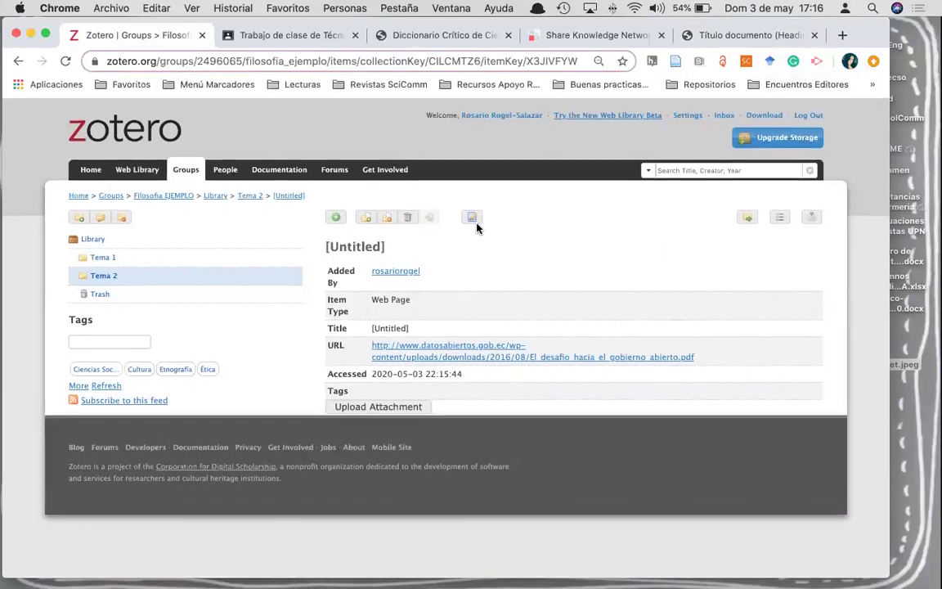
- Edit the [Untitled] record, review the PDF for details, and show the Item Type list
{"action": "left_click", "coordinate": [477, 221]}
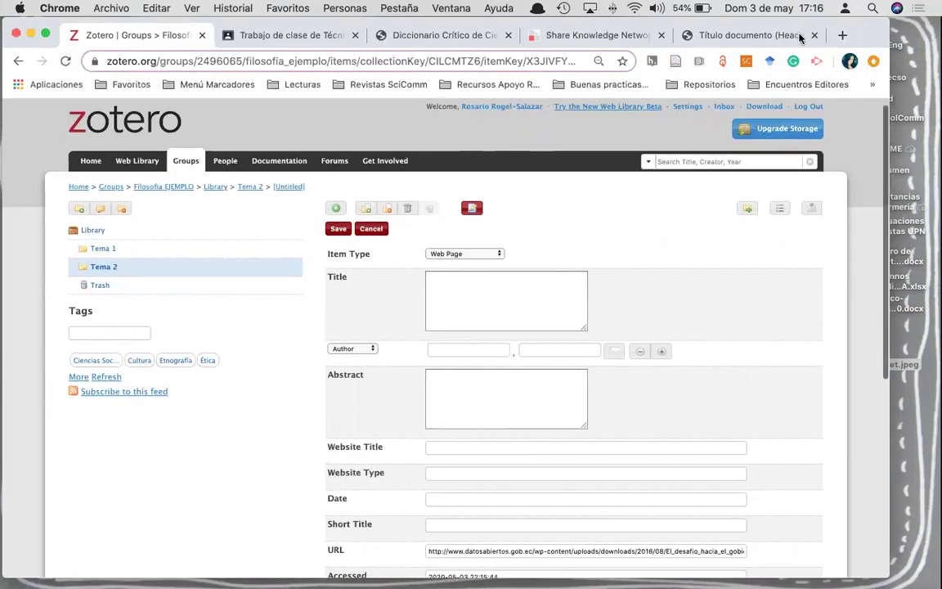
{"action": "left_click", "coordinate": [744, 35]}
{"action": "scroll", "coordinate": [570, 342], "scroll_direction": "down", "scroll_amount": 5}
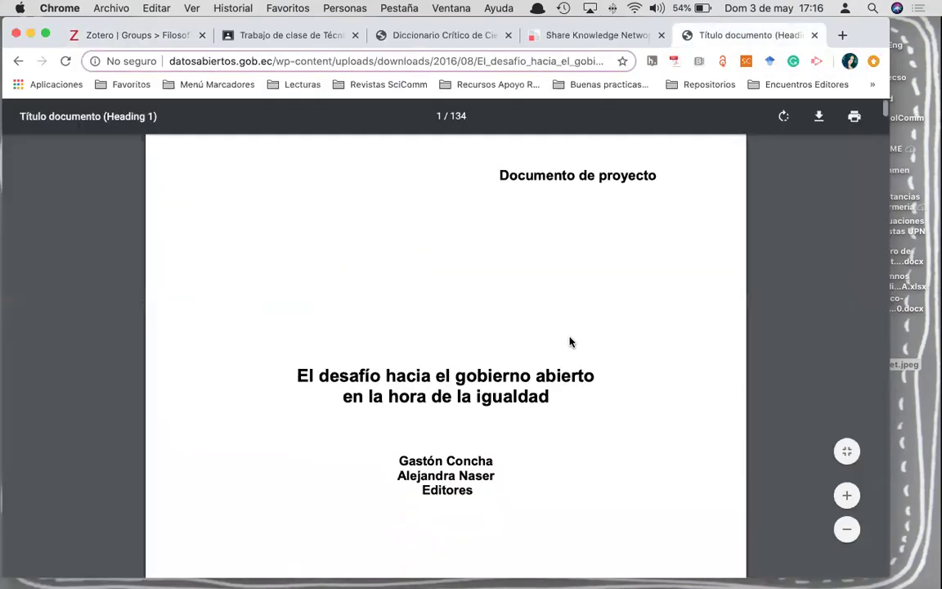
{"action": "scroll", "coordinate": [570, 342], "scroll_direction": "down", "scroll_amount": 10}
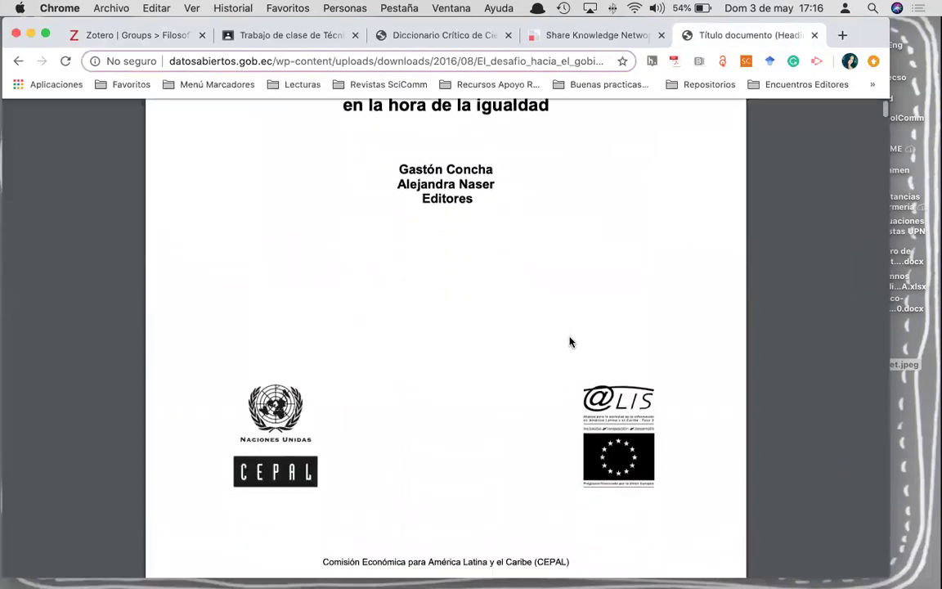
{"action": "scroll", "coordinate": [570, 342], "scroll_direction": "down", "scroll_amount": 10}
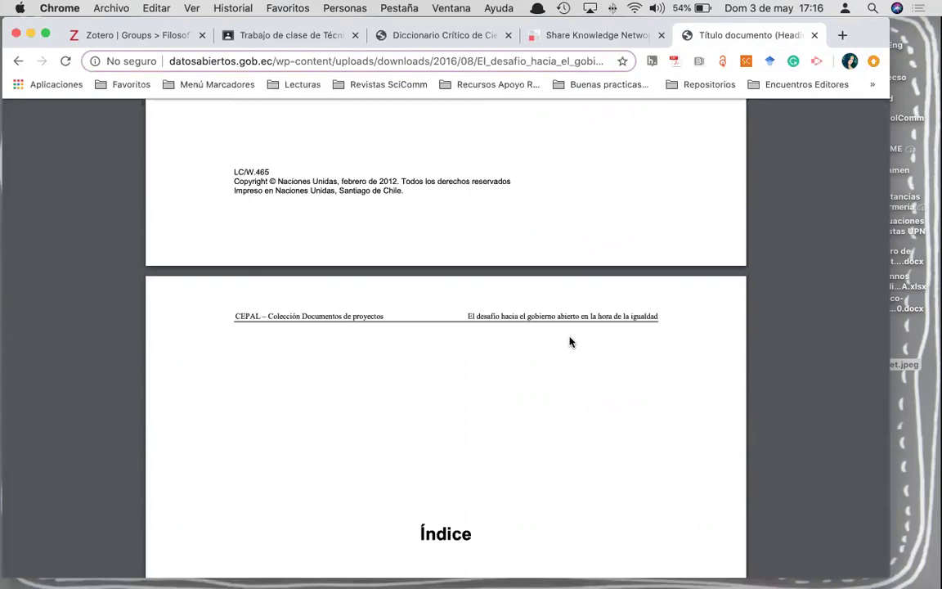
{"action": "scroll", "coordinate": [570, 342], "scroll_direction": "down", "scroll_amount": 5}
{"action": "scroll", "coordinate": [570, 342], "scroll_direction": "up", "scroll_amount": 6}
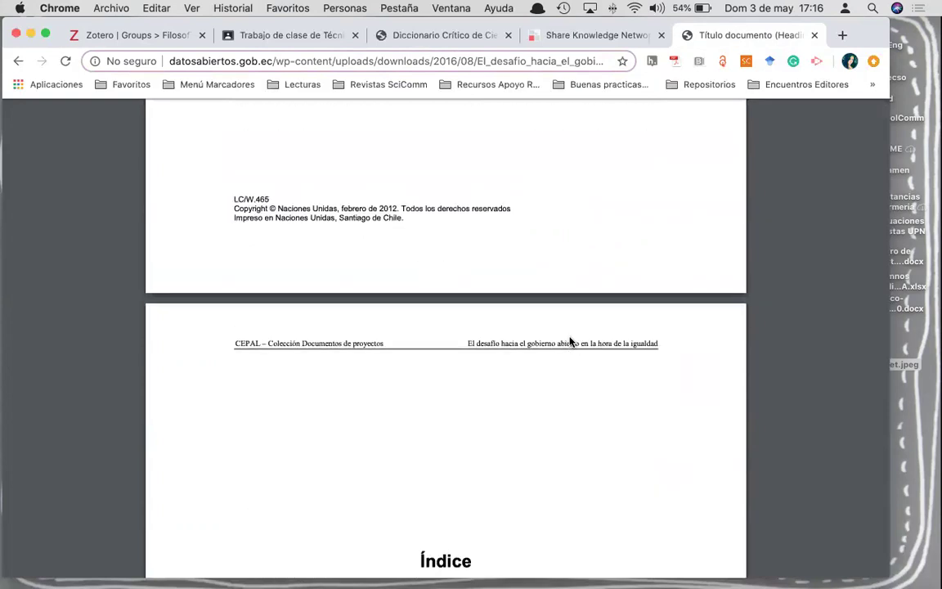
{"action": "scroll", "coordinate": [570, 342], "scroll_direction": "up", "scroll_amount": 5}
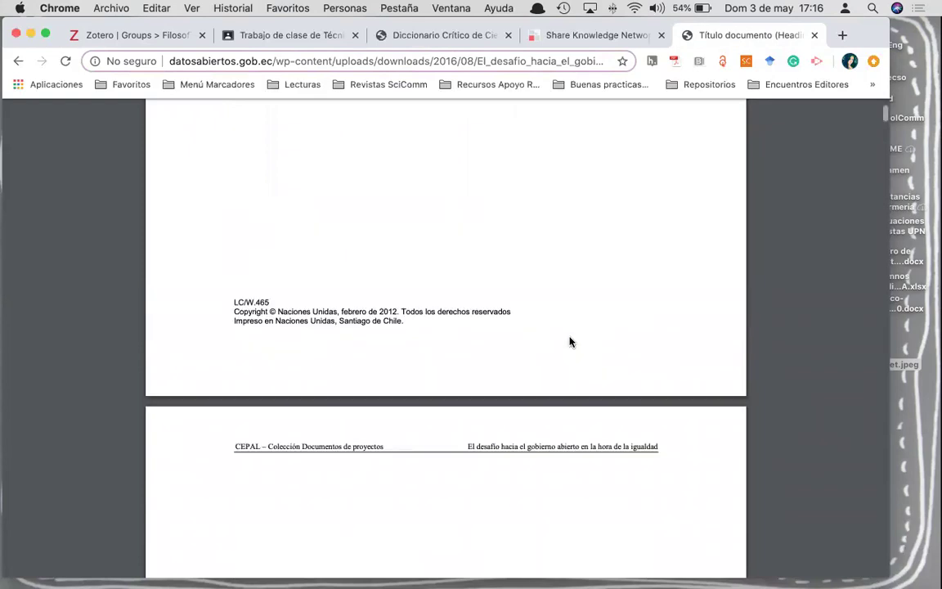
{"action": "scroll", "coordinate": [570, 341], "scroll_direction": "up", "scroll_amount": 8}
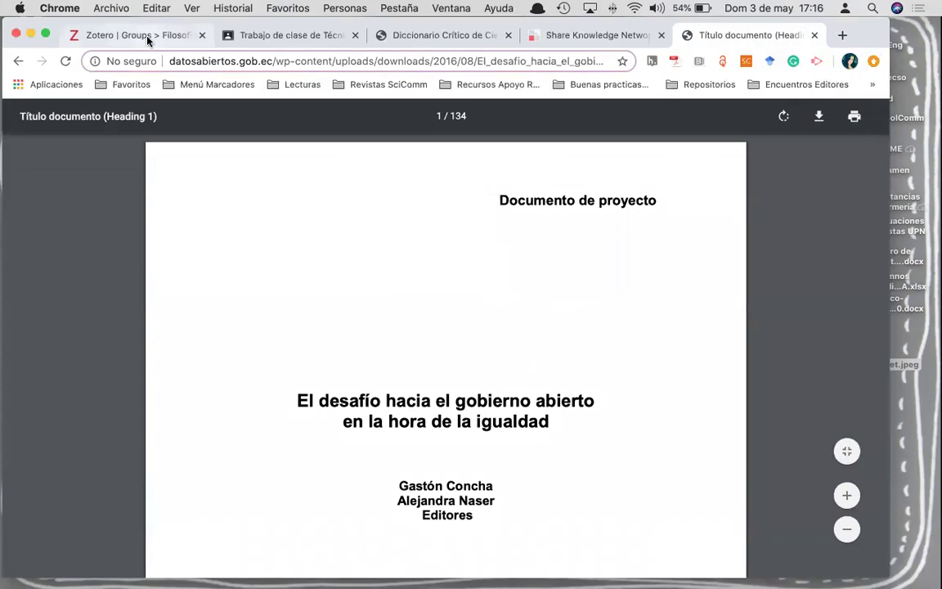
{"action": "left_click", "coordinate": [131, 31]}
{"action": "left_click", "coordinate": [463, 255]}
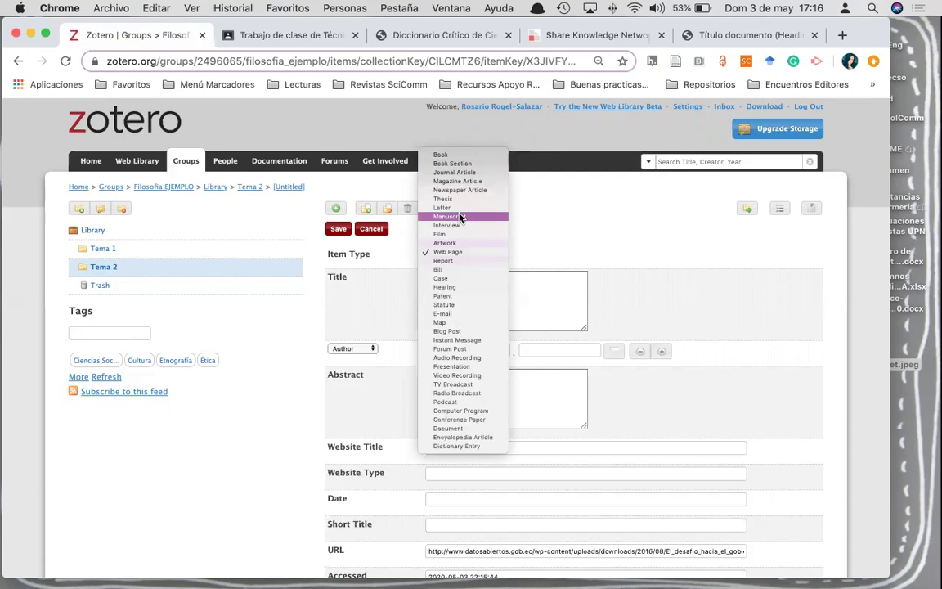
- Make the record a Manuscript titled with the PDF's title, joined onto one line
{"action": "left_click", "coordinate": [460, 218]}
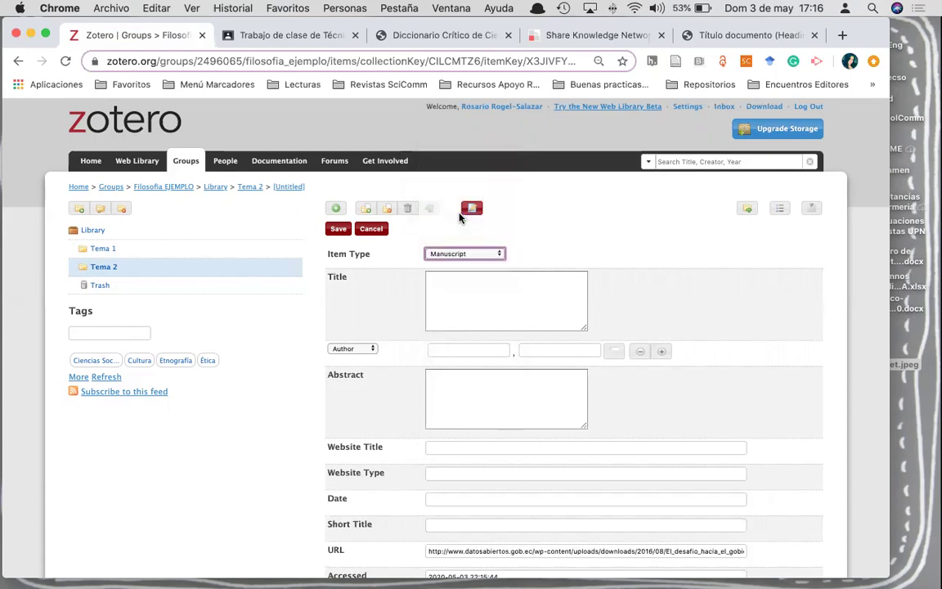
{"action": "left_click", "coordinate": [460, 286]}
{"action": "left_click", "coordinate": [751, 34]}
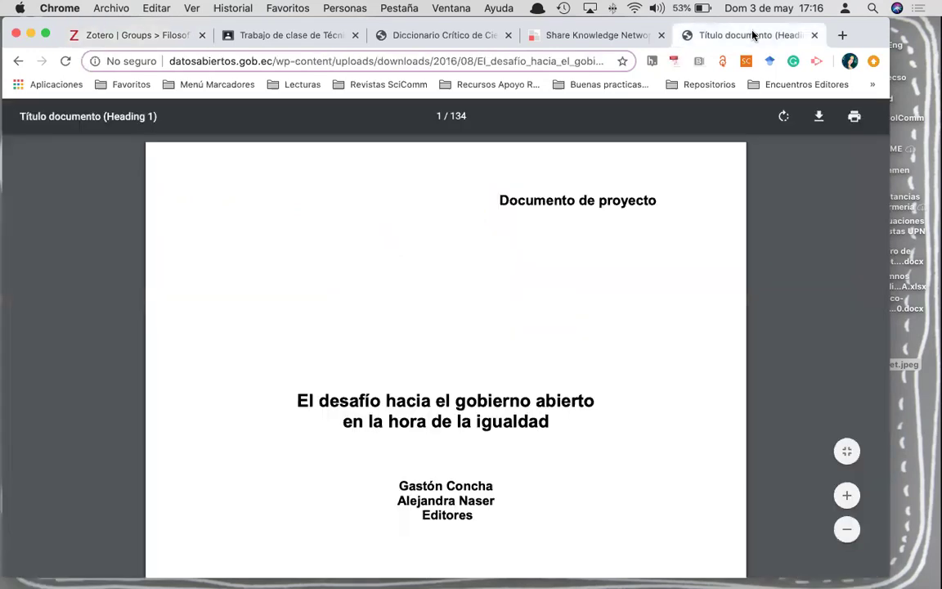
{"action": "left_click_drag", "start_coordinate": [298, 401], "coordinate": [549, 424]}
{"action": "key", "text": "super+c"}
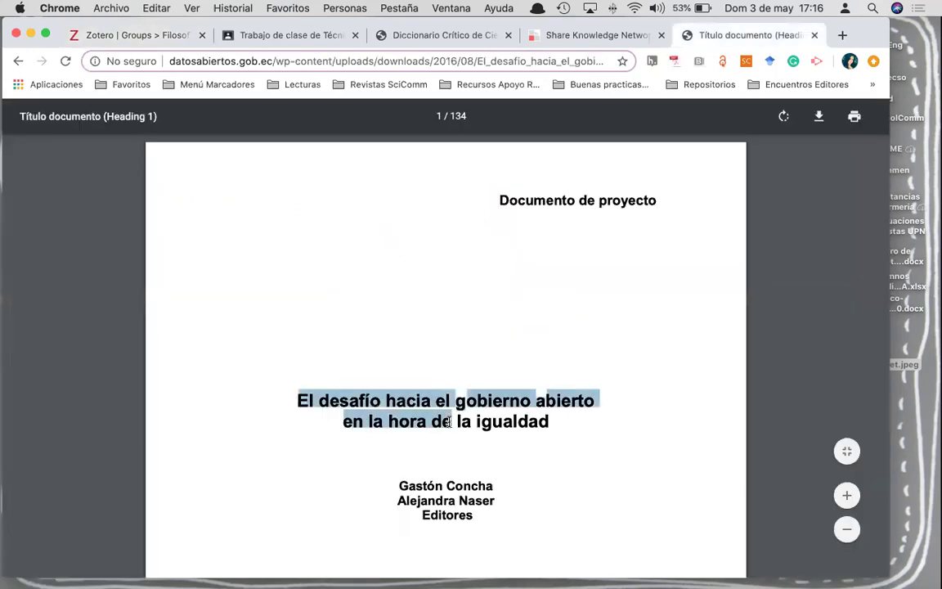
{"action": "left_click", "coordinate": [120, 35]}
{"action": "key", "text": "super+v"}
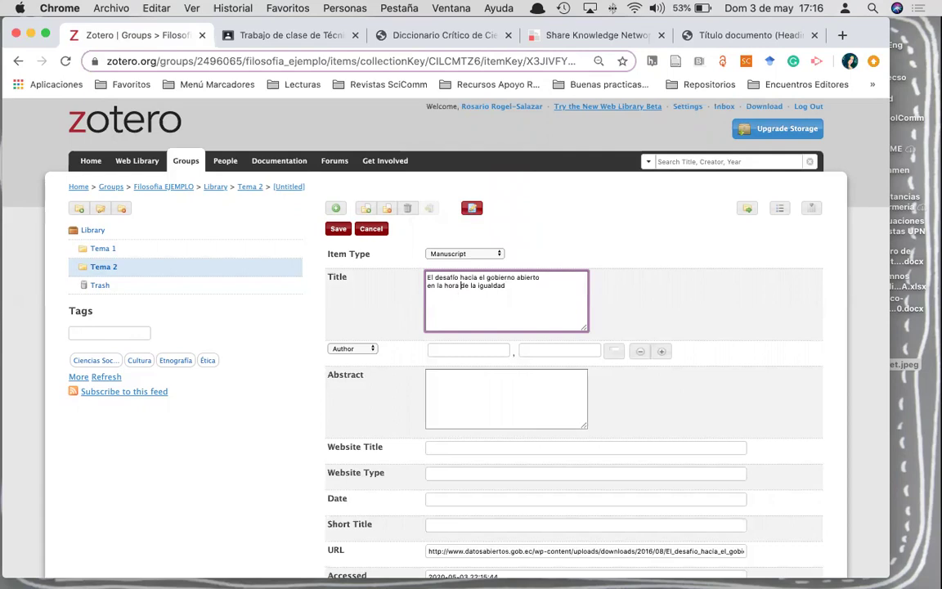
{"action": "key", "text": "BackSpace"}
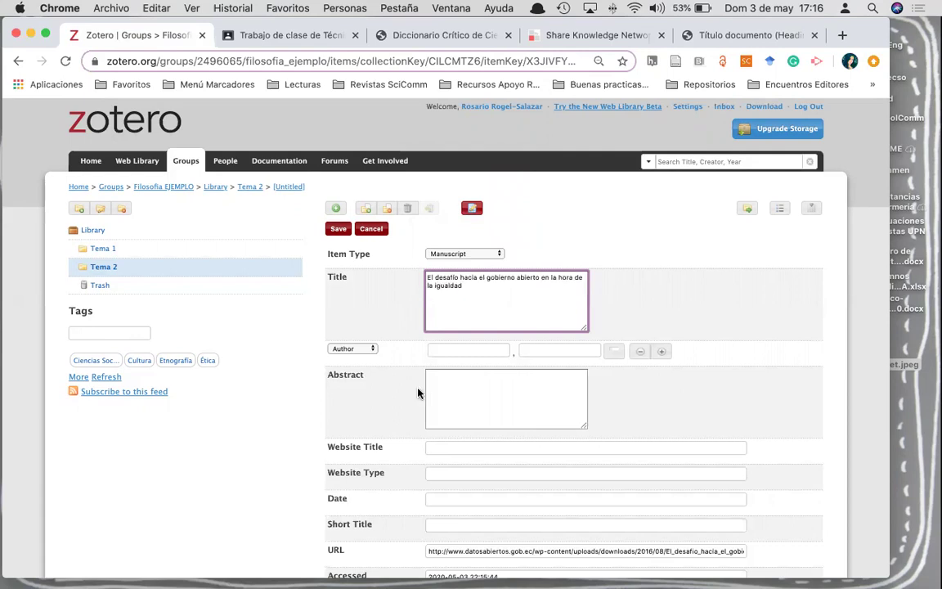
- Enter the first editor's surname and first name from the PDF as a creator
{"action": "left_click", "coordinate": [696, 34]}
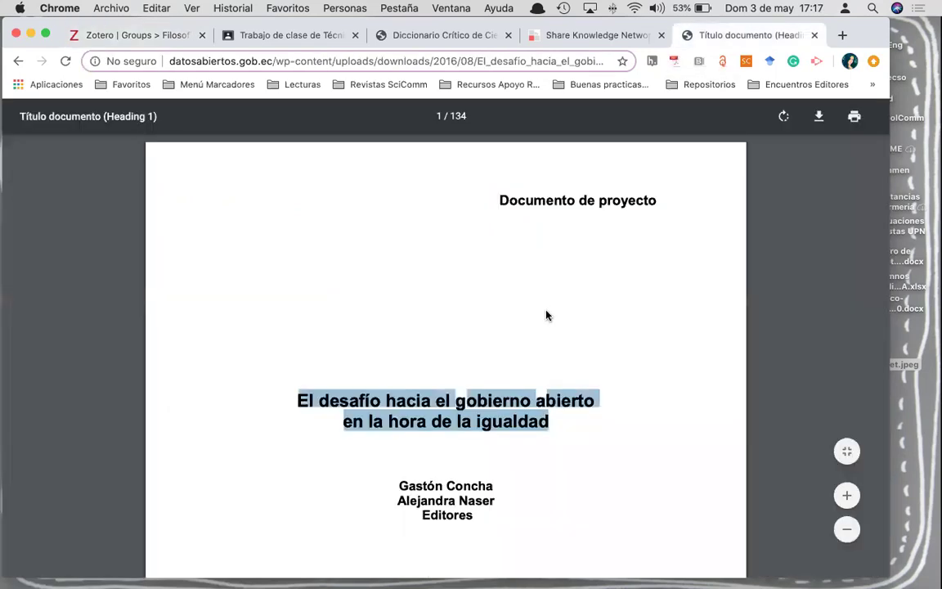
{"action": "scroll", "coordinate": [547, 316], "scroll_direction": "down", "scroll_amount": 3}
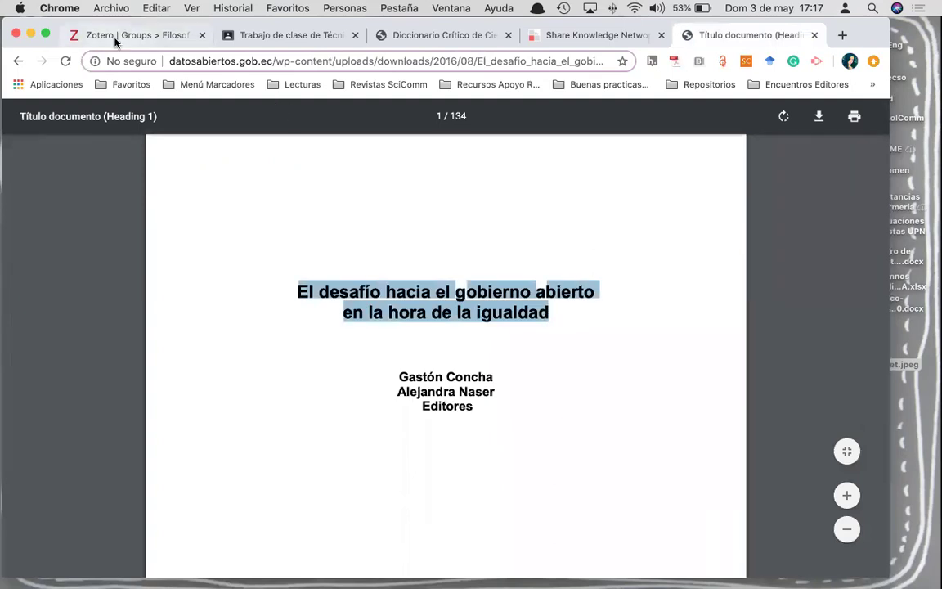
{"action": "left_click", "coordinate": [123, 34]}
{"action": "left_click", "coordinate": [459, 346]}
{"action": "type", "text": "Concha"}
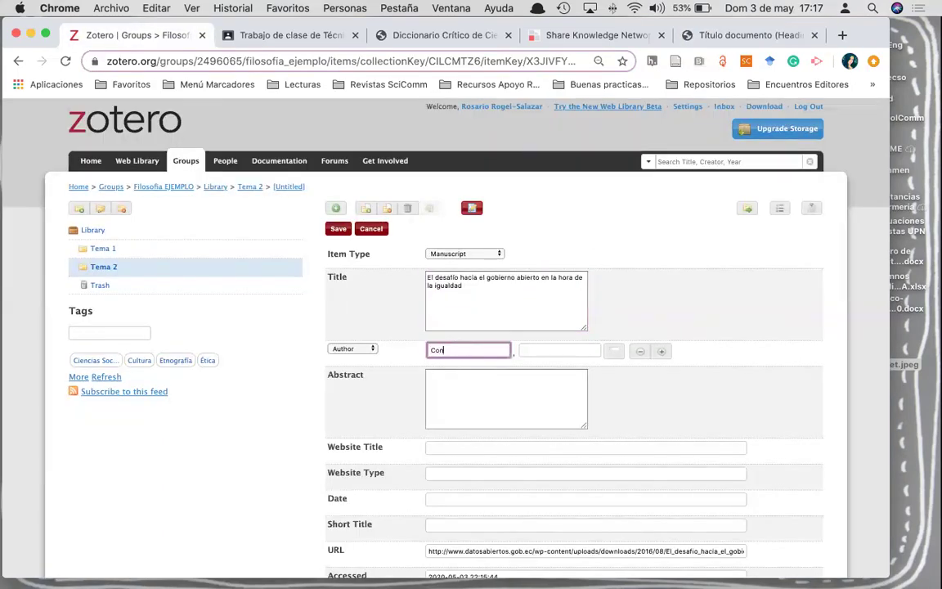
{"action": "left_click", "coordinate": [576, 350]}
{"action": "type", "text": "Gastón"}
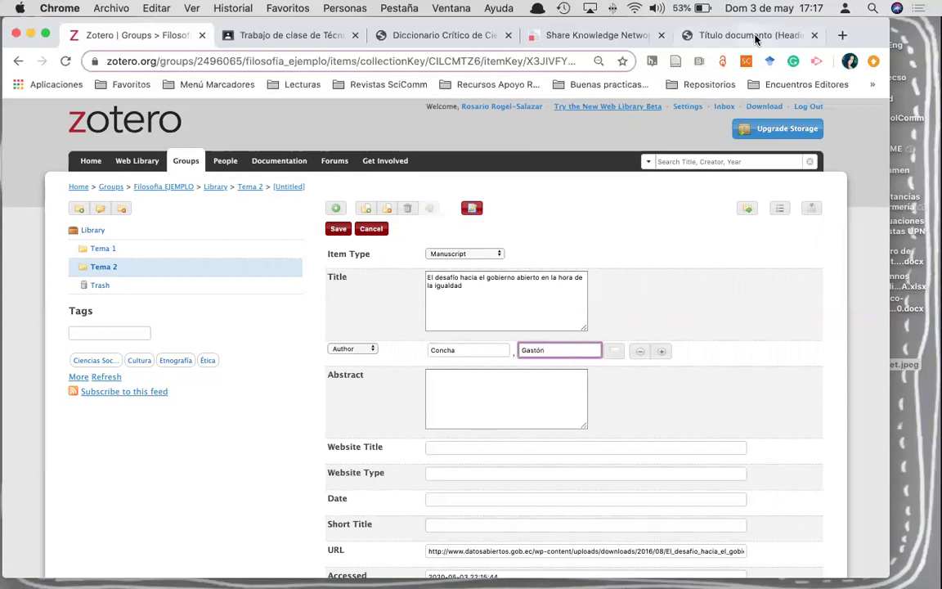
{"action": "left_click", "coordinate": [756, 36]}
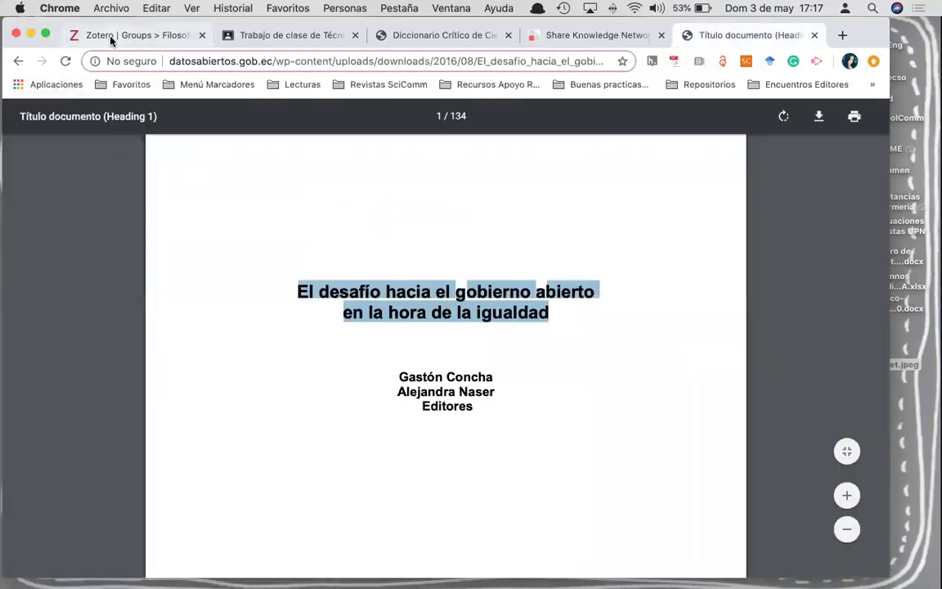
{"action": "left_click", "coordinate": [99, 35]}
- Add a second creator with the other editor's name
{"action": "left_click", "coordinate": [662, 351]}
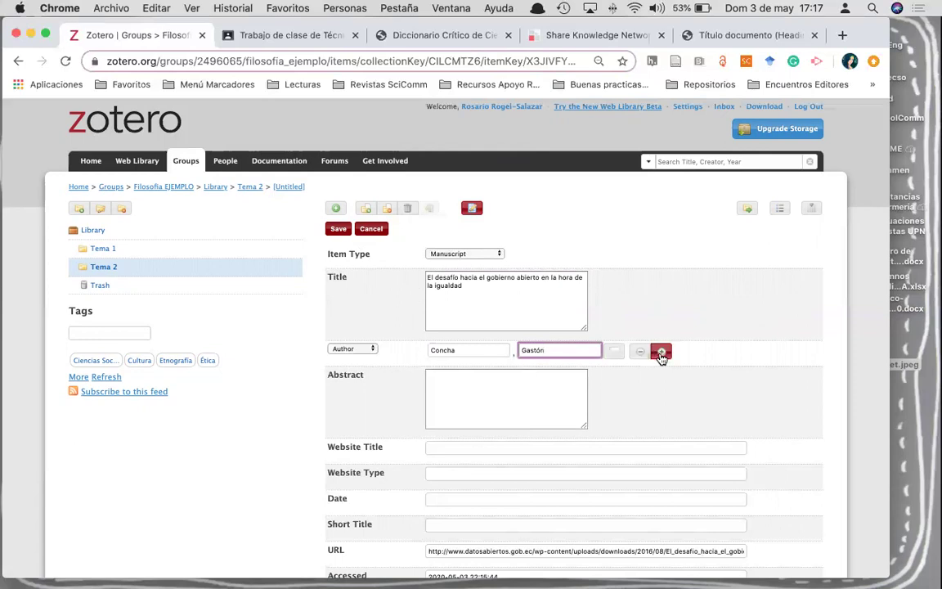
{"action": "left_click", "coordinate": [482, 375]}
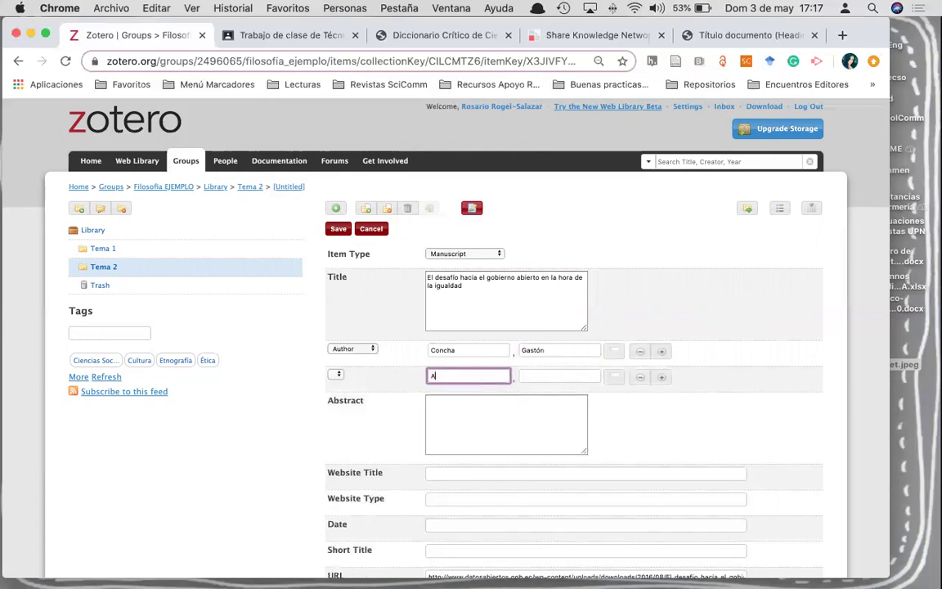
{"action": "key", "text": "Tab"}
{"action": "type", "text": "Alejand"}
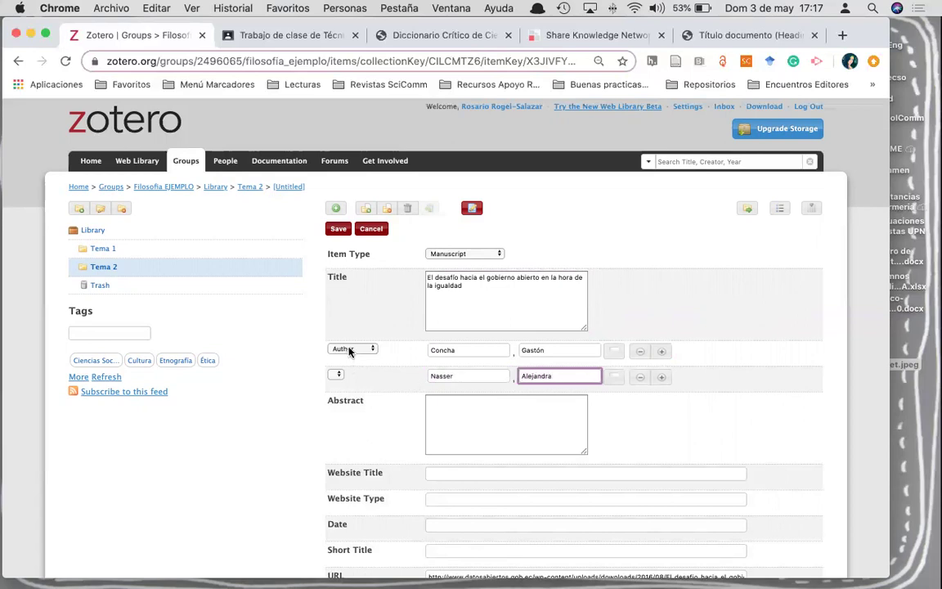
- Set the first creator's role to Contributor
{"action": "left_click", "coordinate": [351, 349]}
{"action": "left_click", "coordinate": [347, 348]}
{"action": "left_click", "coordinate": [350, 349]}
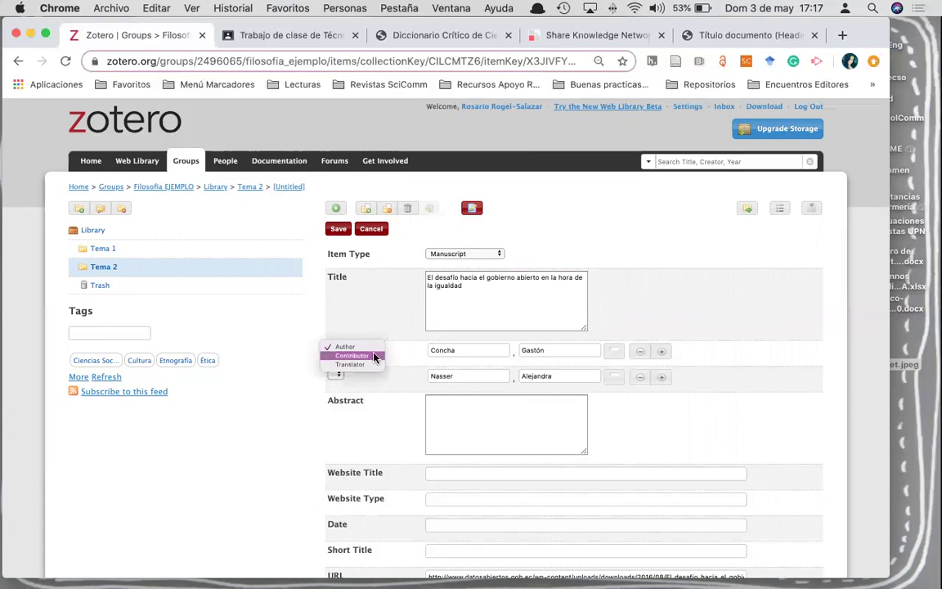
{"action": "left_click", "coordinate": [374, 355]}
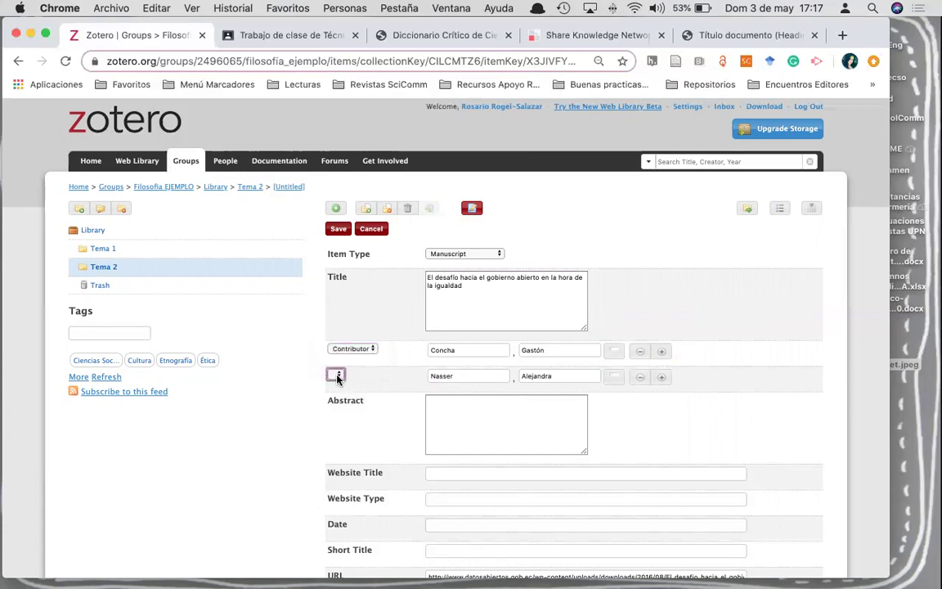
{"action": "left_click", "coordinate": [370, 349]}
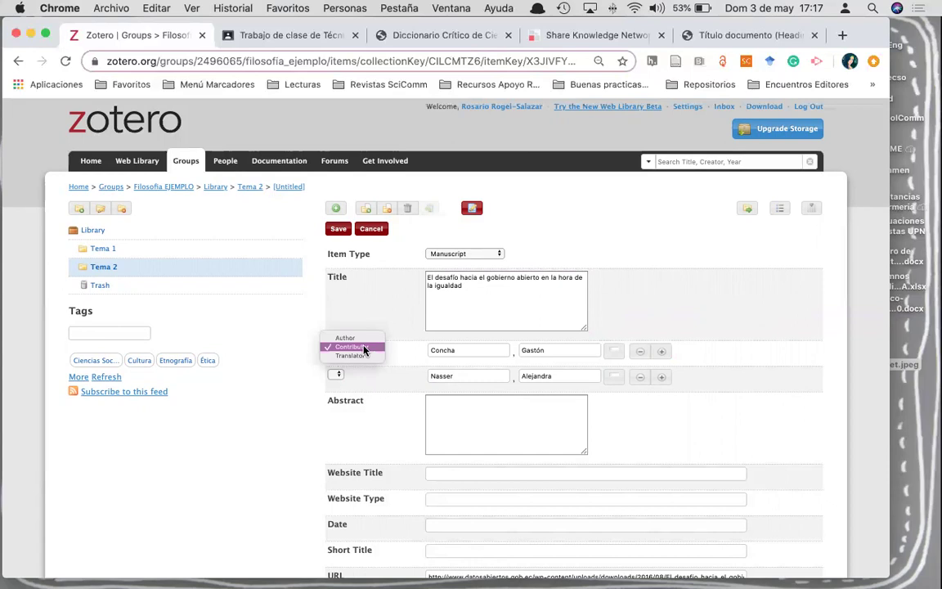
{"action": "left_click", "coordinate": [366, 349]}
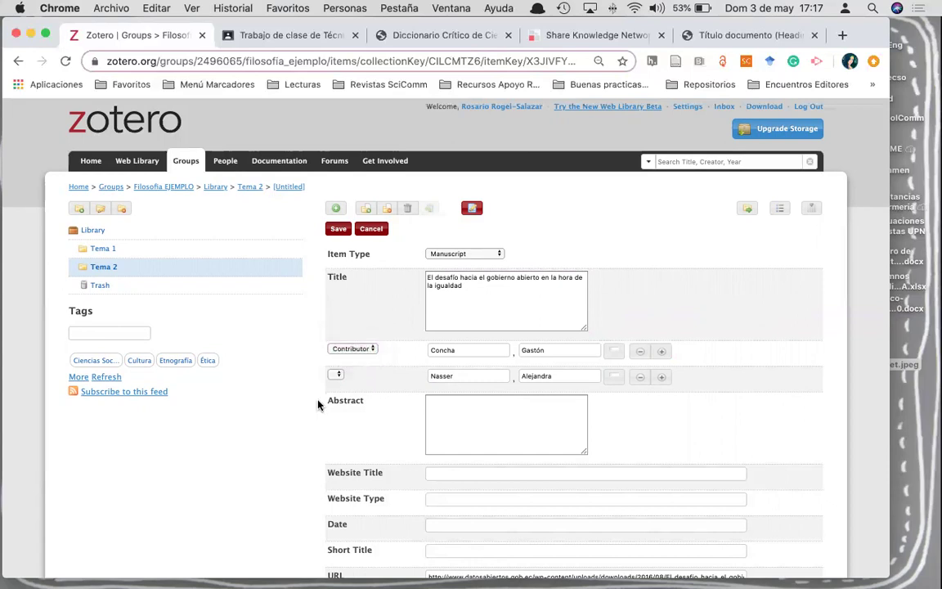
- Find the publication date in the PDF and enter 2012 in the Date field
{"action": "scroll", "coordinate": [430, 411], "scroll_direction": "down", "scroll_amount": 1}
{"action": "left_click", "coordinate": [444, 355]}
{"action": "left_click", "coordinate": [709, 37]}
{"action": "scroll", "coordinate": [559, 347], "scroll_direction": "down", "scroll_amount": 15}
{"action": "scroll", "coordinate": [560, 348], "scroll_direction": "down", "scroll_amount": 15}
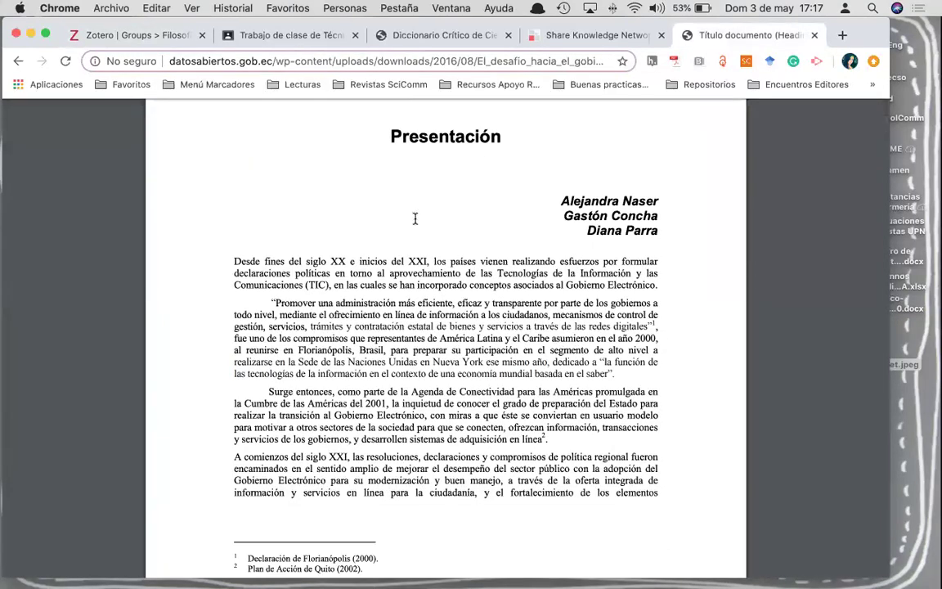
{"action": "left_click", "coordinate": [123, 35]}
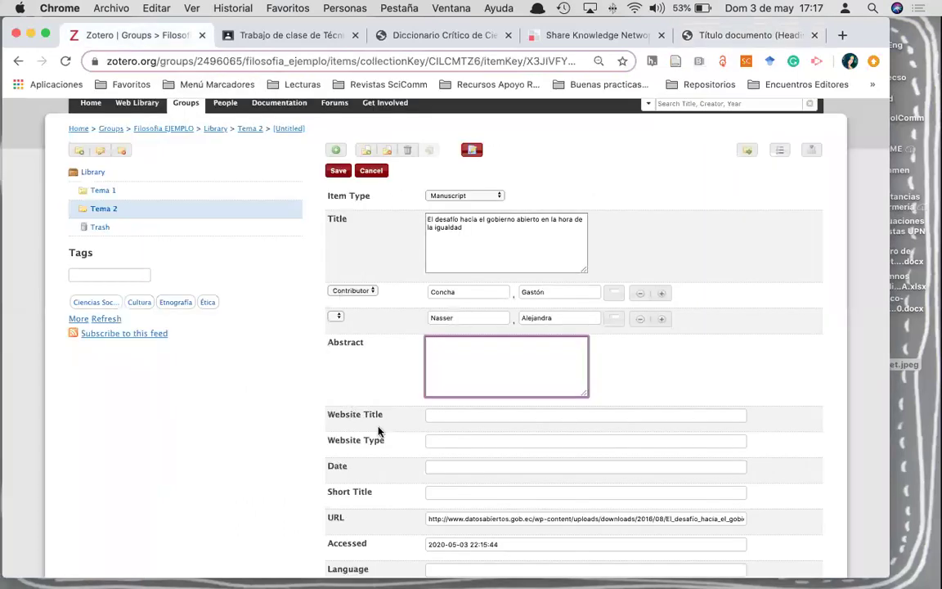
{"action": "scroll", "coordinate": [409, 319], "scroll_direction": "down", "scroll_amount": 2}
{"action": "left_click", "coordinate": [435, 325]}
{"action": "scroll", "coordinate": [395, 446], "scroll_direction": "down", "scroll_amount": 1}
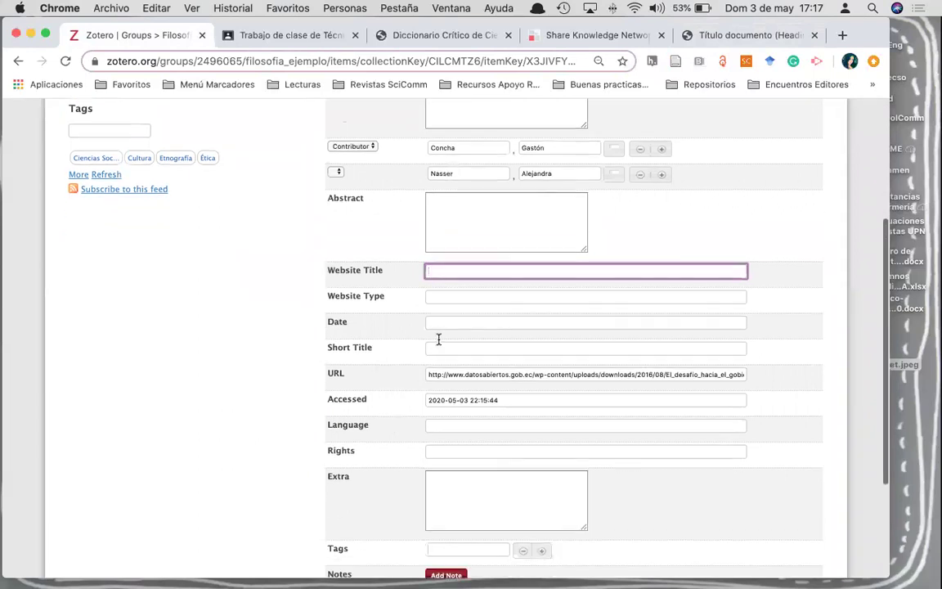
{"action": "left_click", "coordinate": [434, 324]}
{"action": "left_click", "coordinate": [749, 36]}
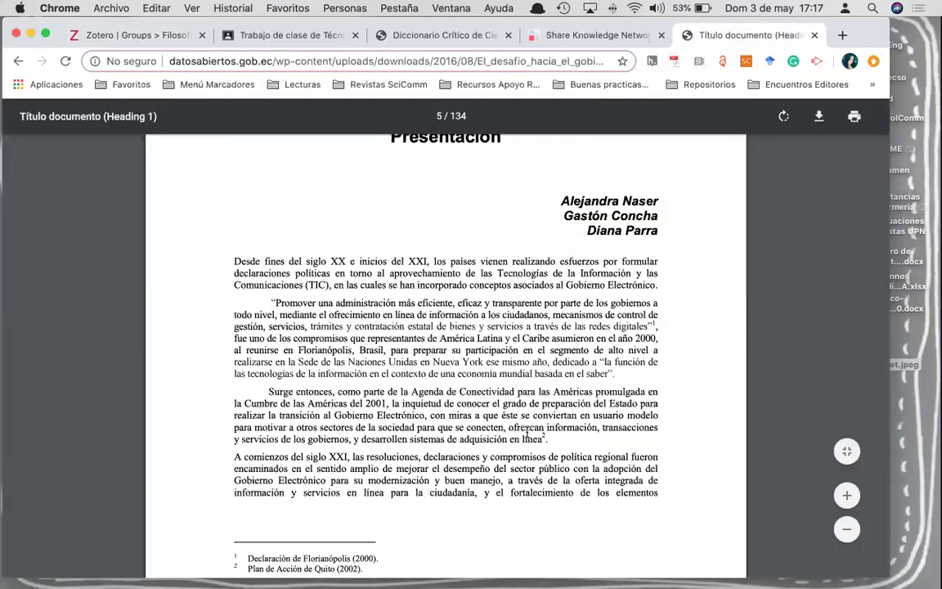
{"action": "scroll", "coordinate": [526, 432], "scroll_direction": "up", "scroll_amount": 20}
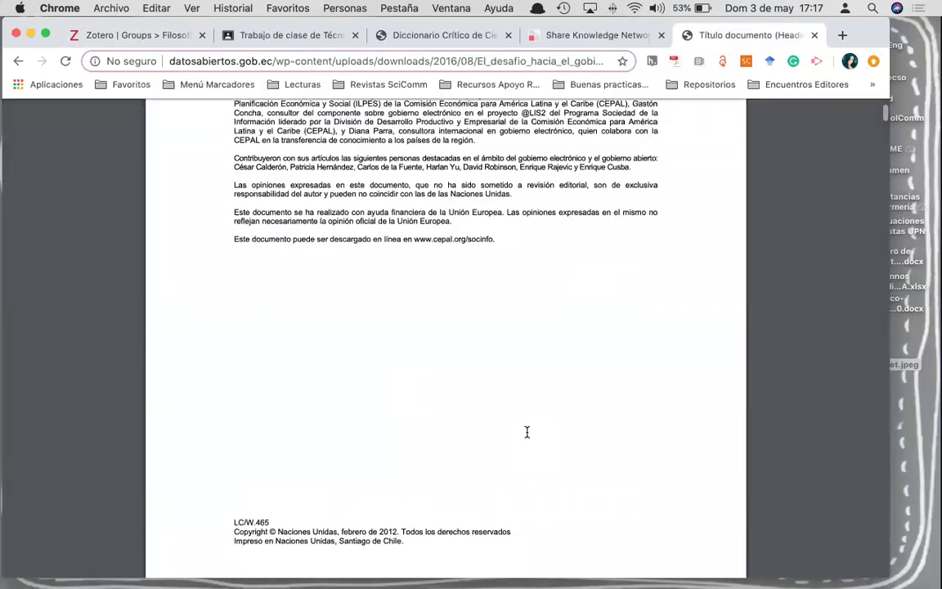
{"action": "left_click", "coordinate": [141, 35]}
{"action": "type", "text": "2012"}
- Save the completed Manuscript record
{"action": "scroll", "coordinate": [410, 357], "scroll_direction": "down", "scroll_amount": 5}
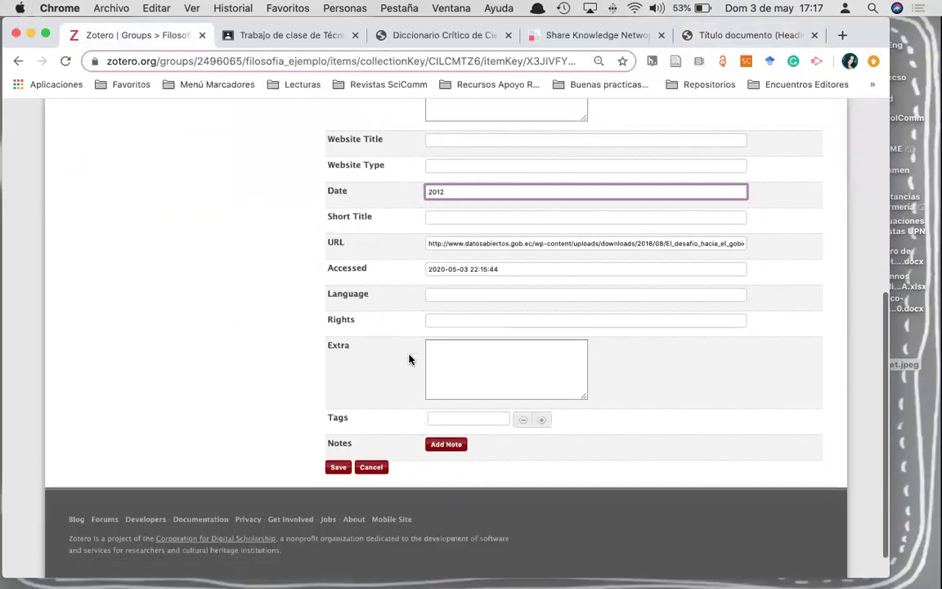
{"action": "left_click", "coordinate": [454, 410]}
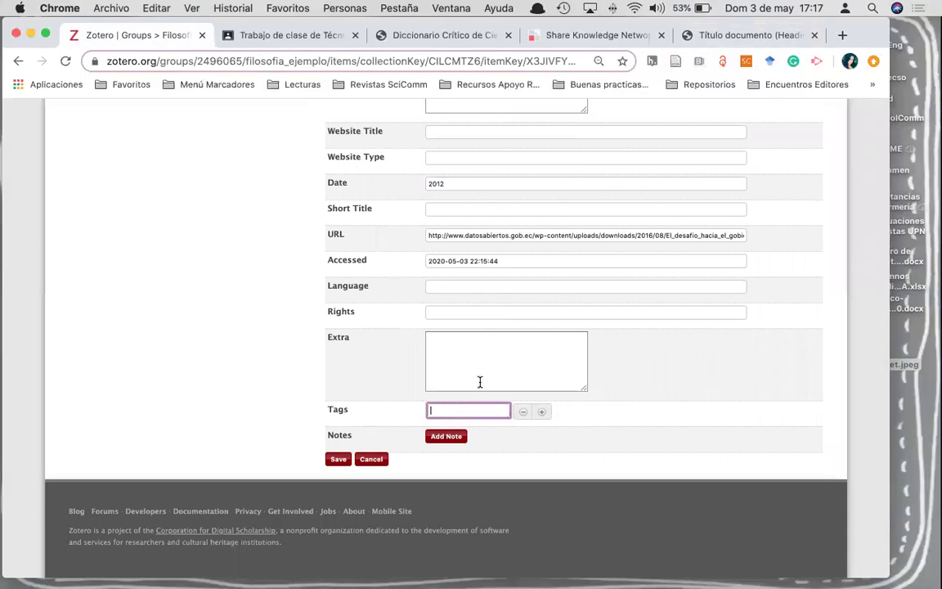
{"action": "left_click", "coordinate": [337, 458]}
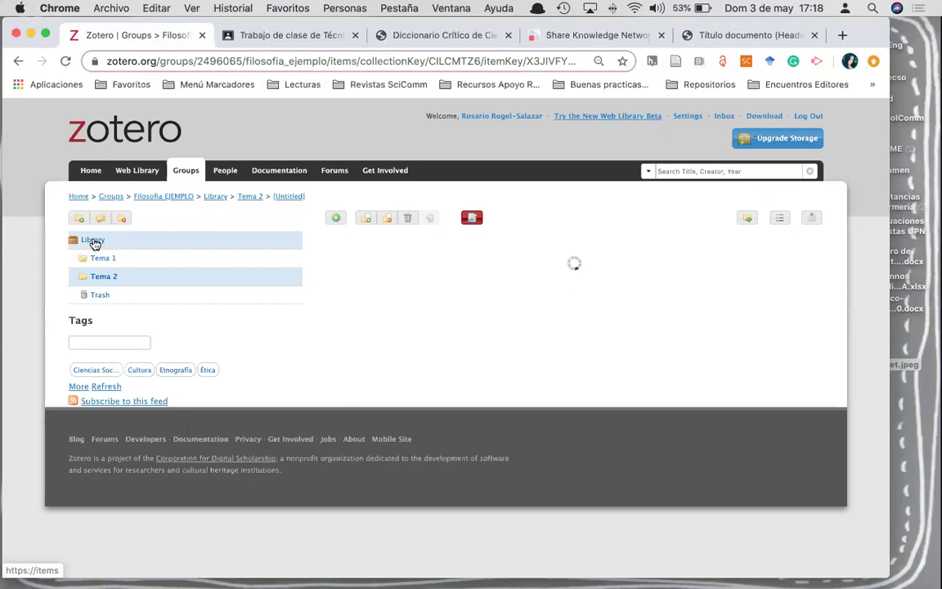
- Go to the Filosofia EJEMPLO group overview with its recent items and select the group URL
{"action": "left_click", "coordinate": [162, 198]}
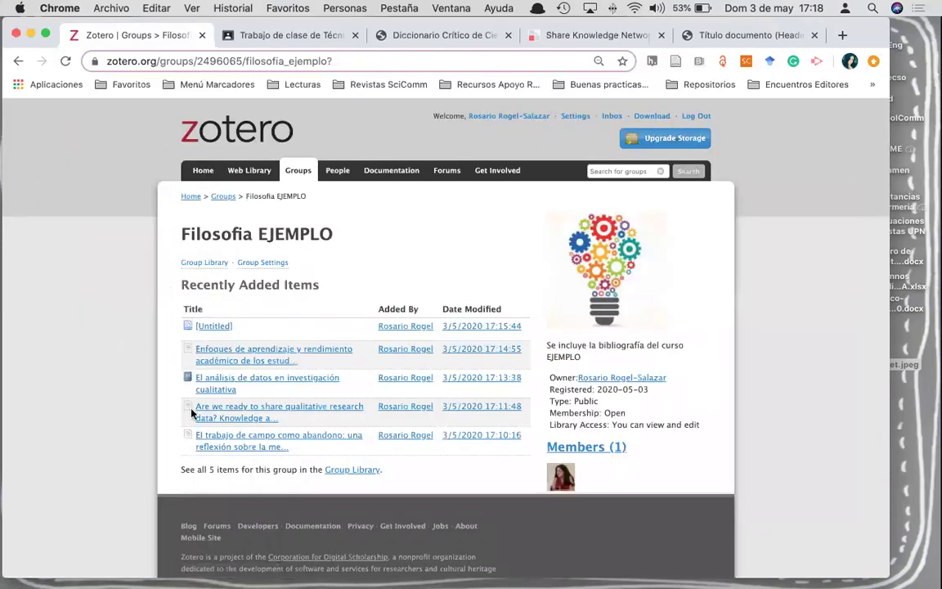
{"action": "scroll", "coordinate": [204, 384], "scroll_direction": "down", "scroll_amount": 2}
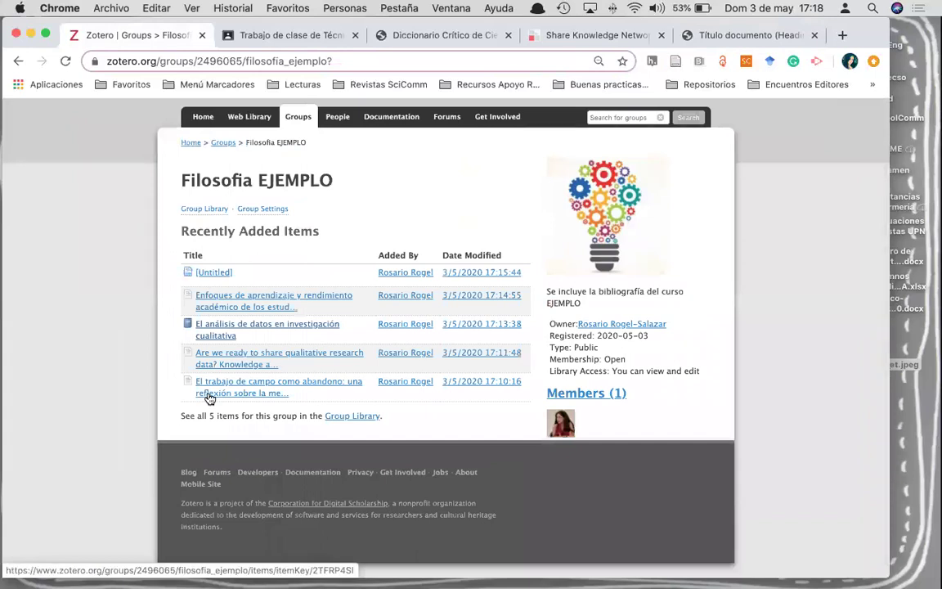
{"action": "scroll", "coordinate": [209, 398], "scroll_direction": "up", "scroll_amount": 2}
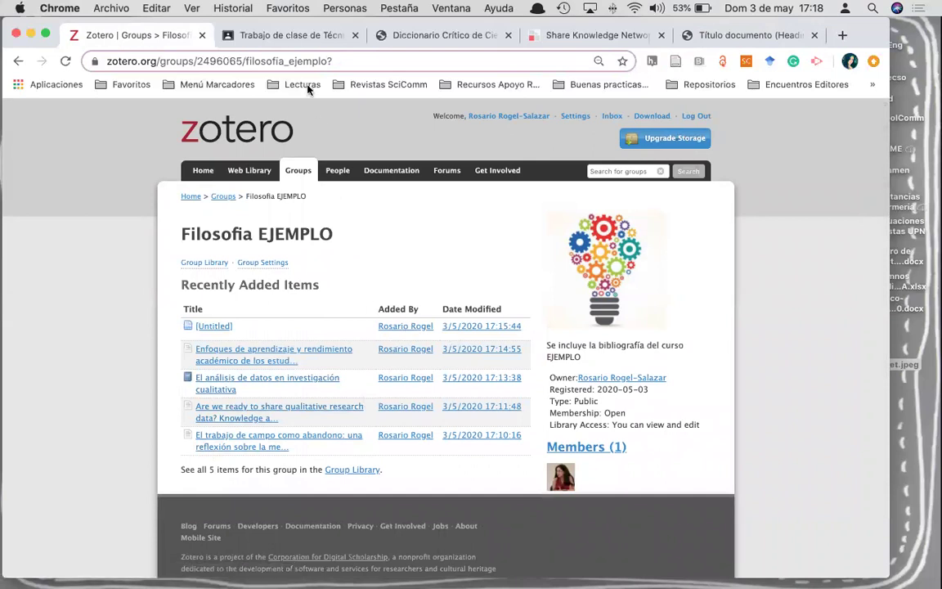
{"action": "left_click", "coordinate": [283, 62]}
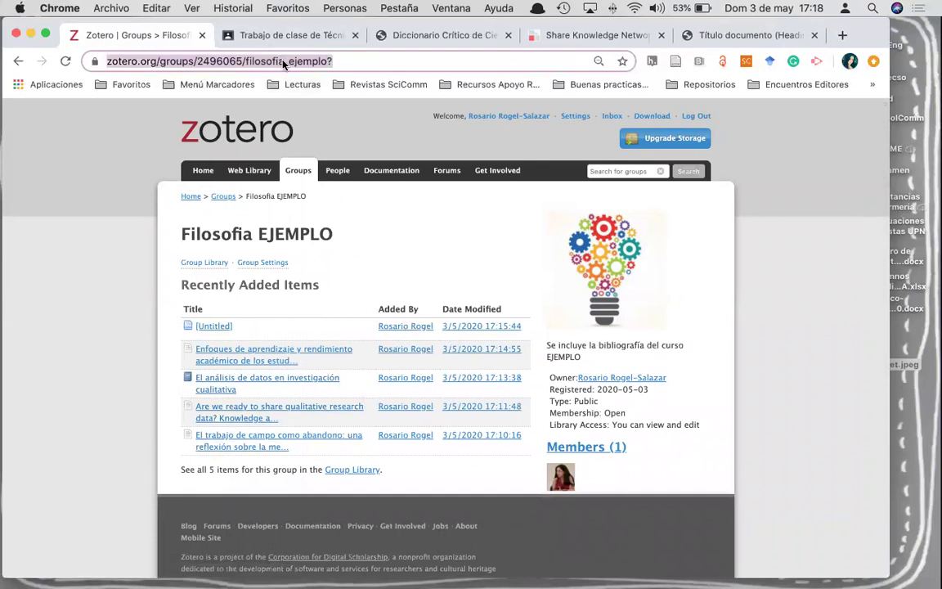